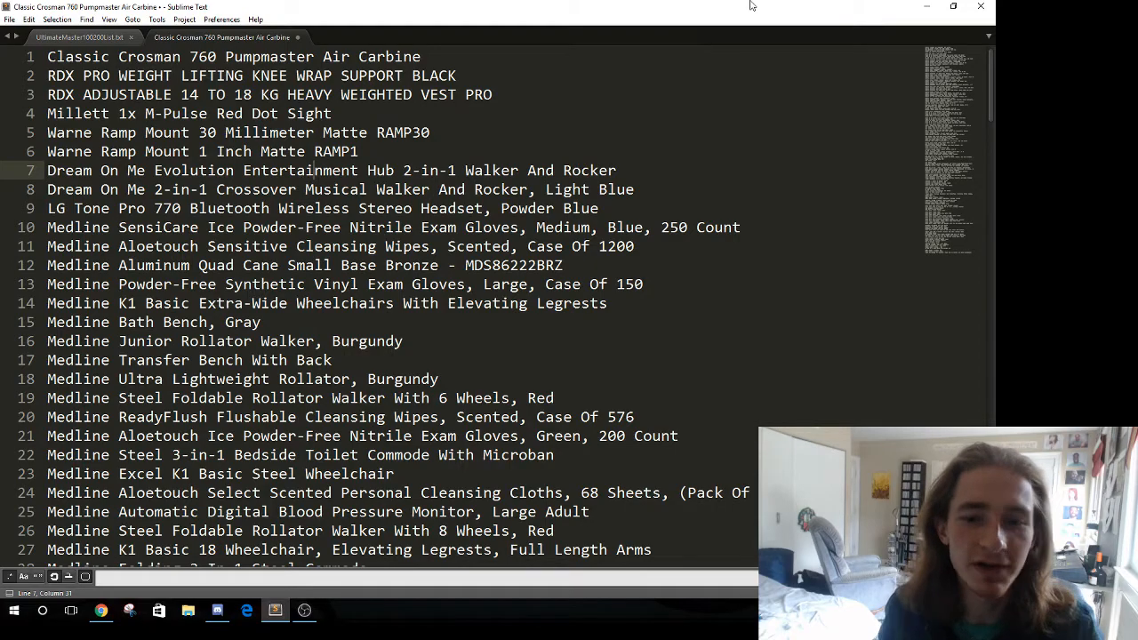
{"action": "left_click", "coordinate": [357, 265]}
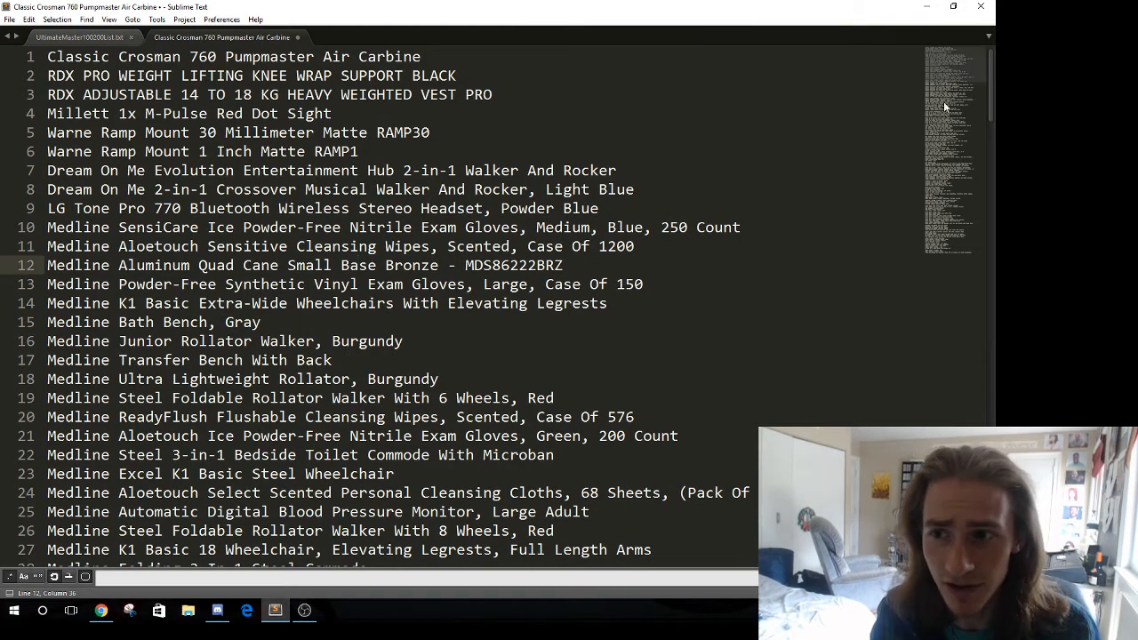
{"action": "left_click_drag", "start_coordinate": [943, 102], "coordinate": [967, 233]}
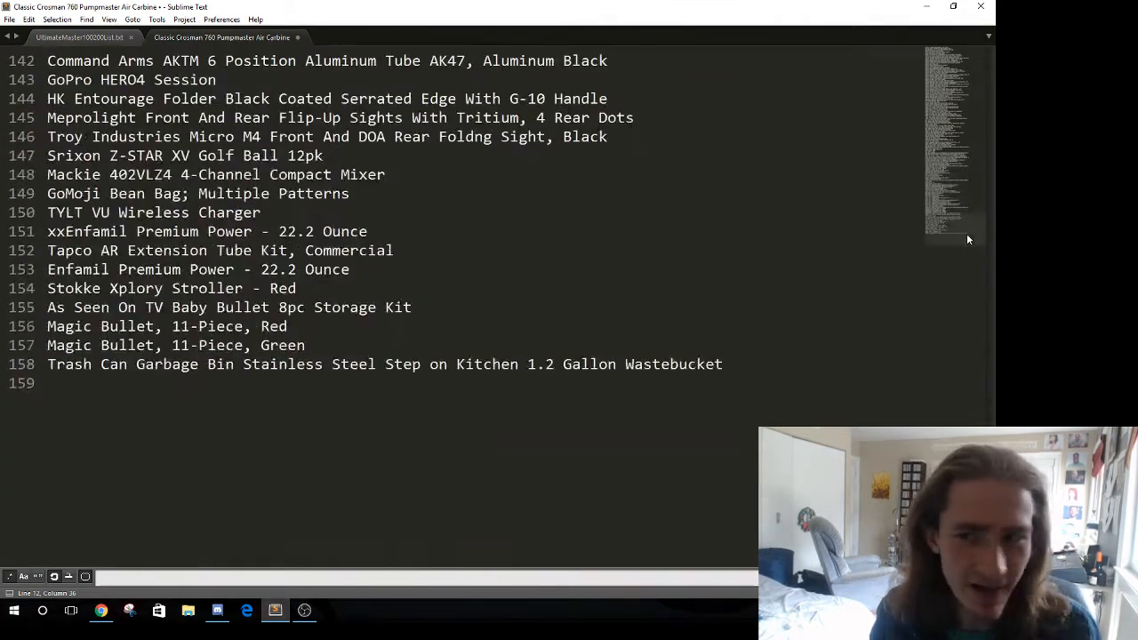
{"action": "left_click", "coordinate": [950, 58]}
{"action": "left_click", "coordinate": [311, 113]}
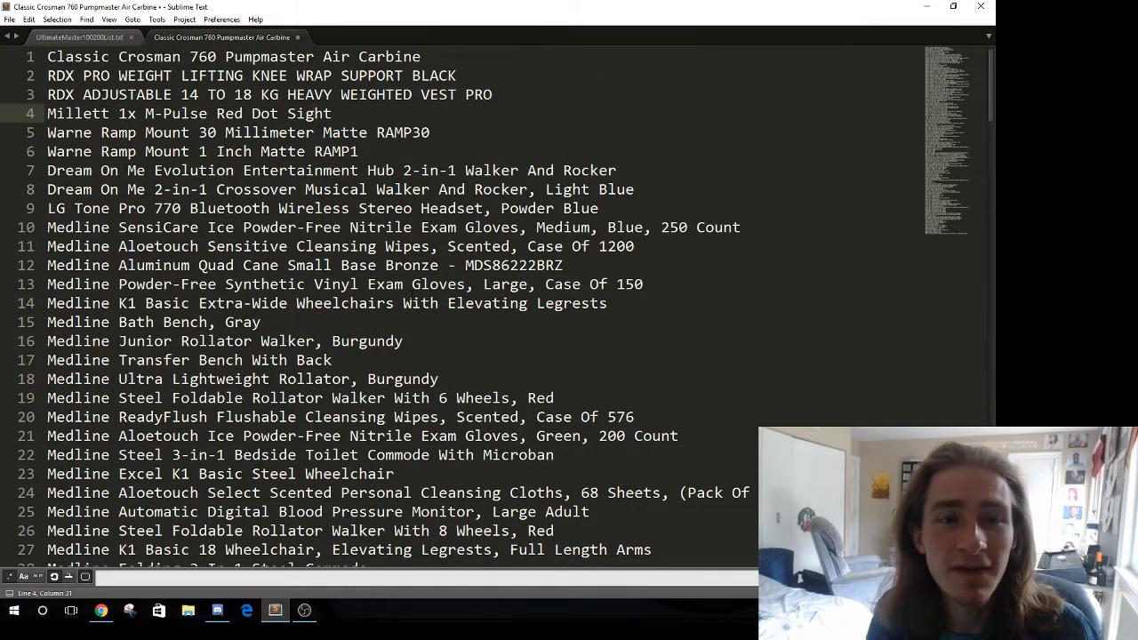
{"action": "left_click", "coordinate": [171, 151]}
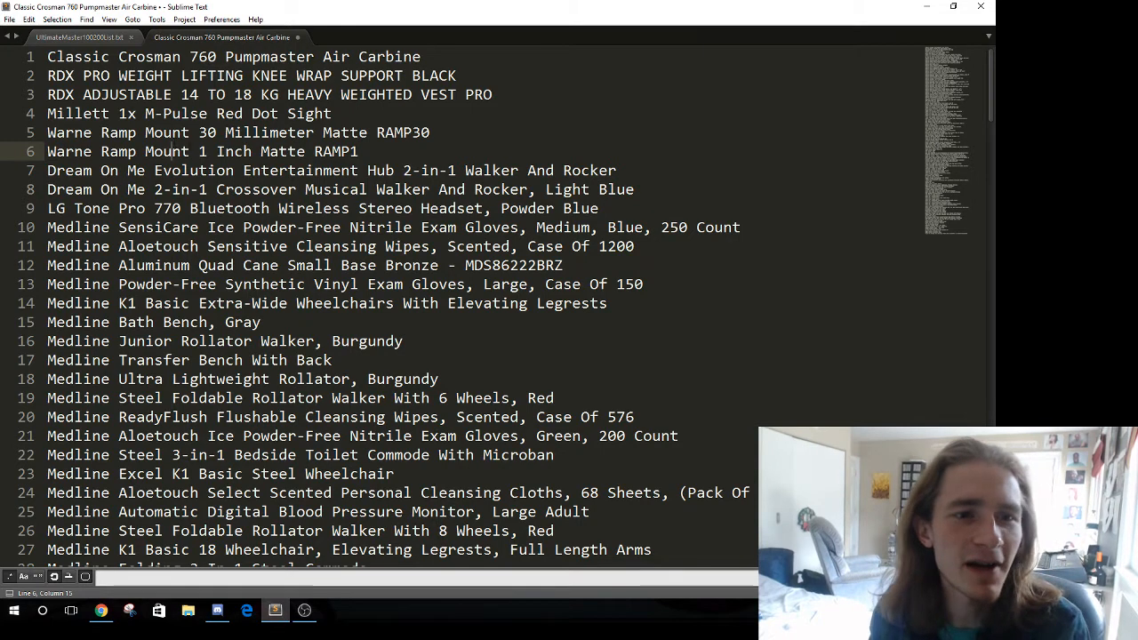
Step: Sort all lines of the product title list alphabetically, without case sensitivity
{"action": "key", "text": "ctrl+a"}
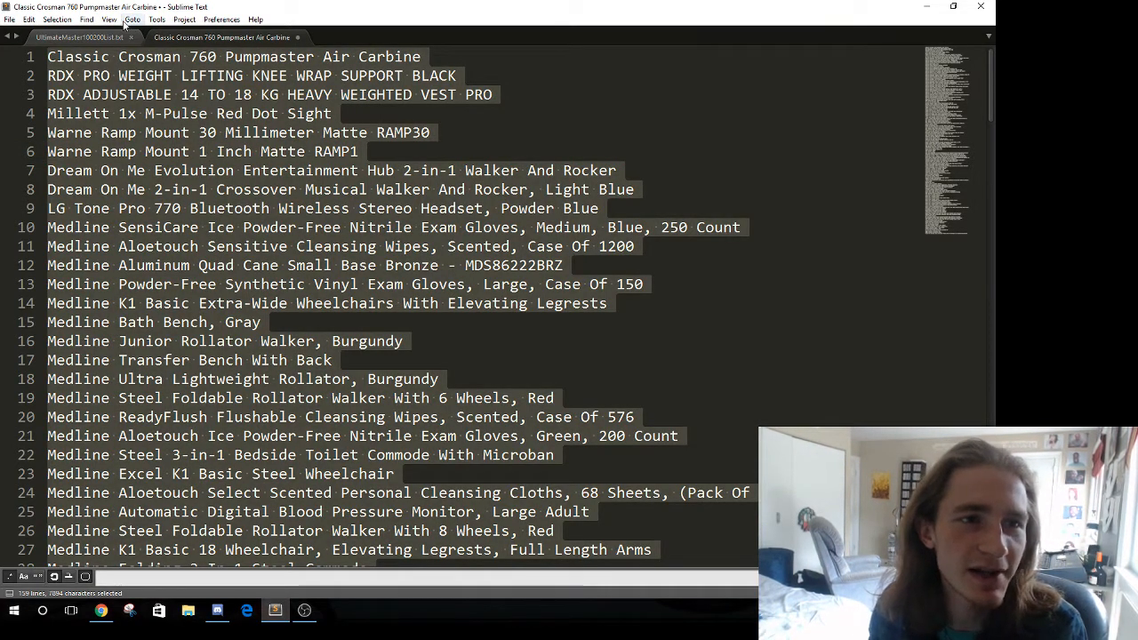
{"action": "left_click", "coordinate": [157, 19]}
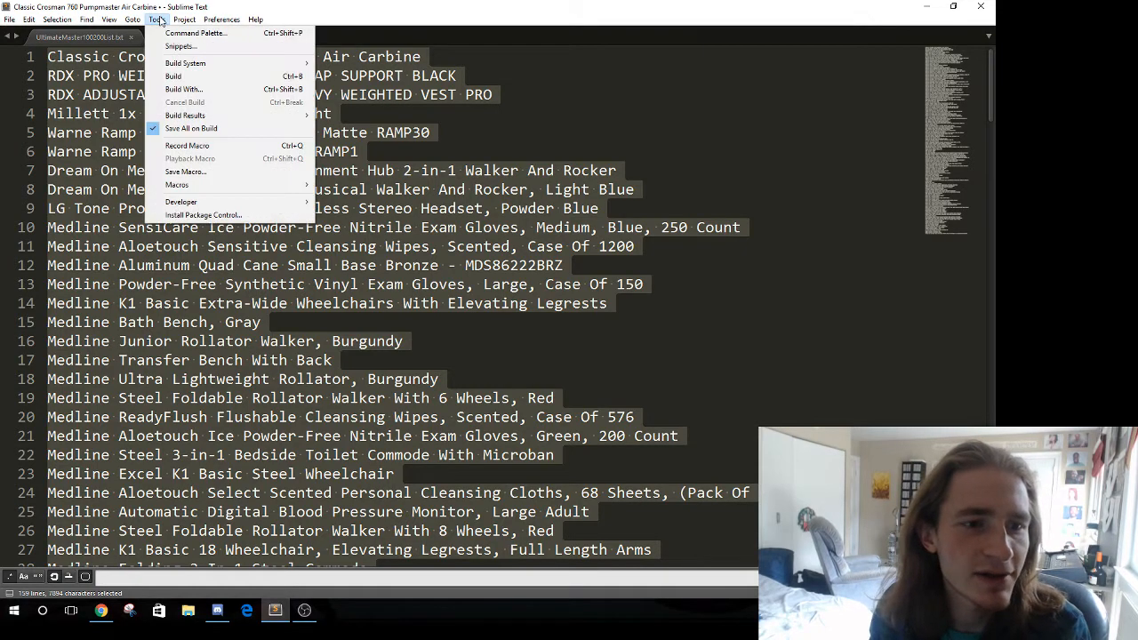
{"action": "mouse_move", "coordinate": [81, 22]}
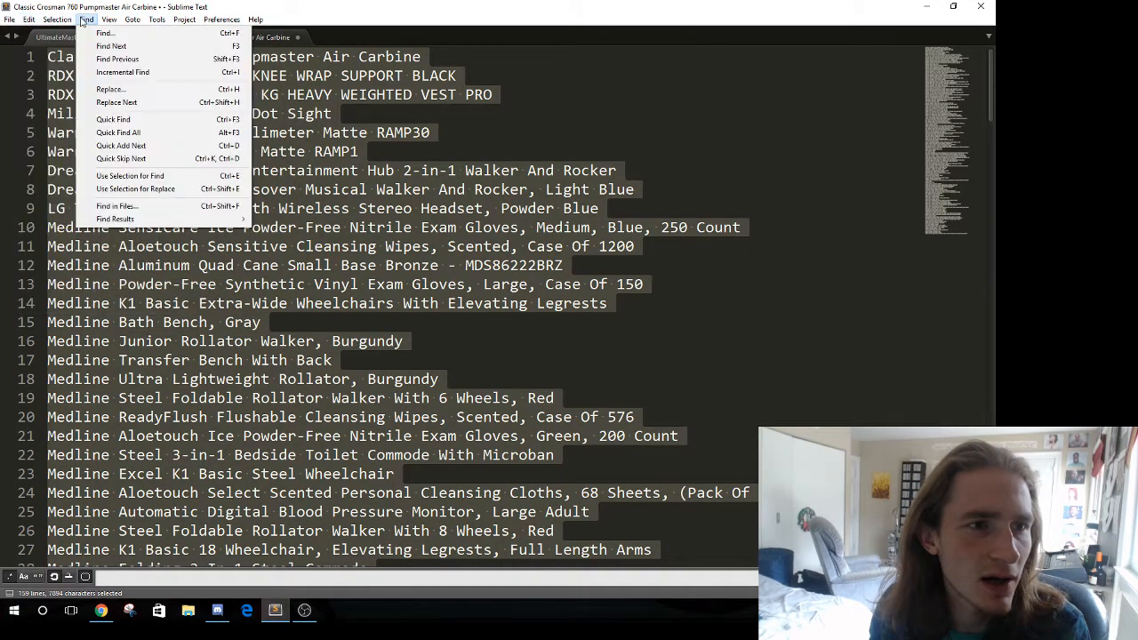
{"action": "mouse_move", "coordinate": [45, 20]}
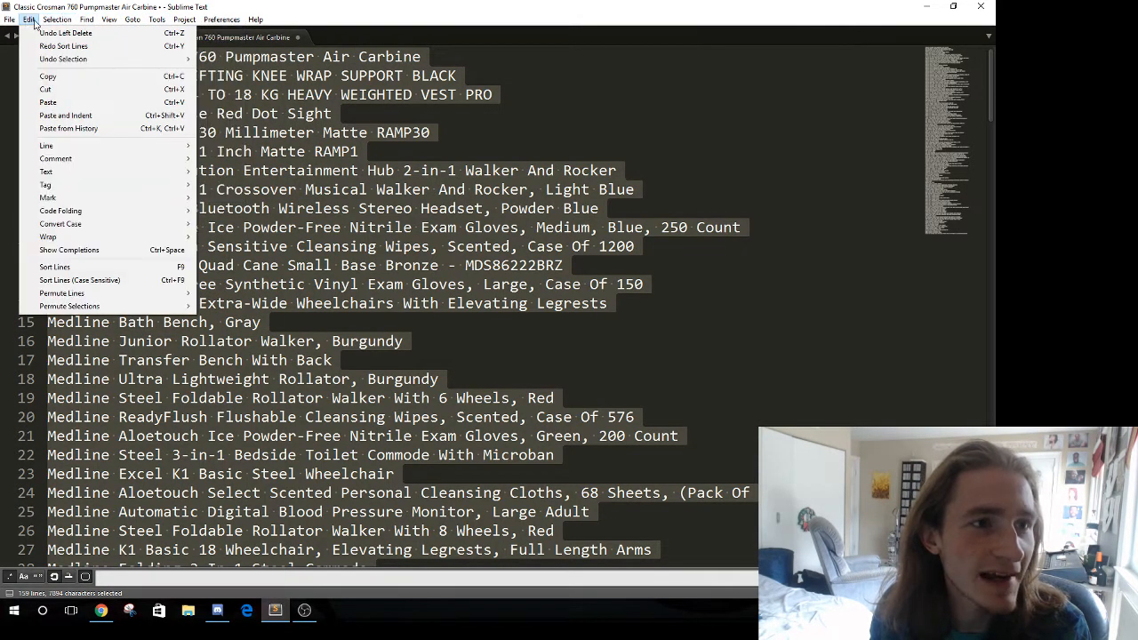
{"action": "left_click", "coordinate": [98, 267]}
{"action": "left_click", "coordinate": [271, 153]}
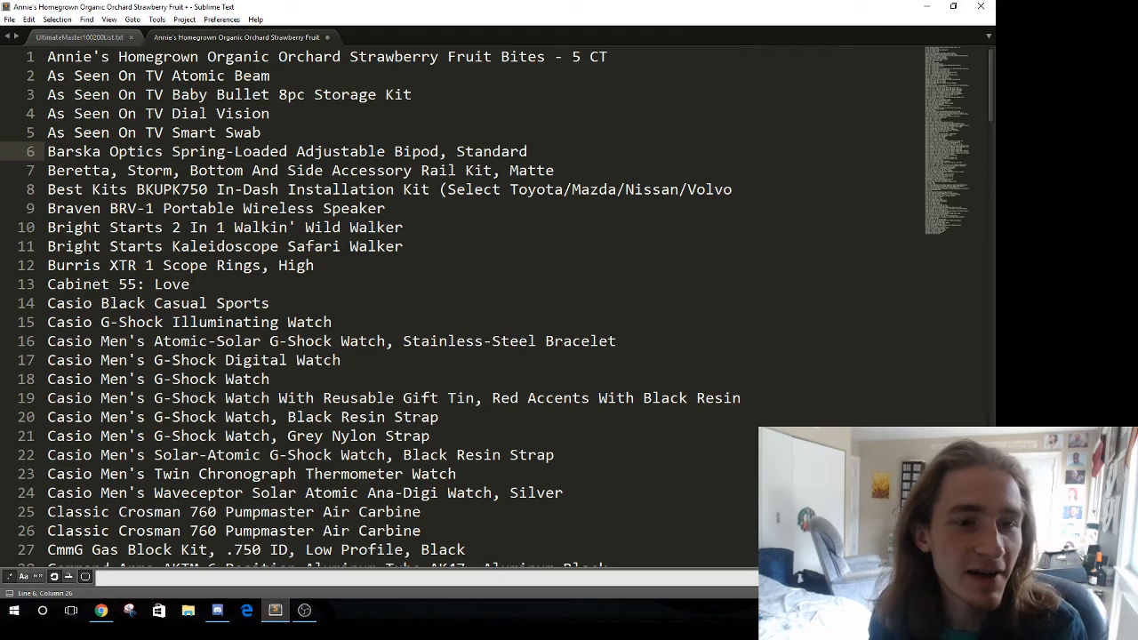
Step: Examine how the sorted product titles group by brand, from the first entries through the Dream On Me and Epic items
{"action": "left_click", "coordinate": [180, 171]}
{"action": "left_click", "coordinate": [49, 77]}
{"action": "left_click_drag", "start_coordinate": [261, 133], "coordinate": [29, 78]}
{"action": "left_click", "coordinate": [136, 118]}
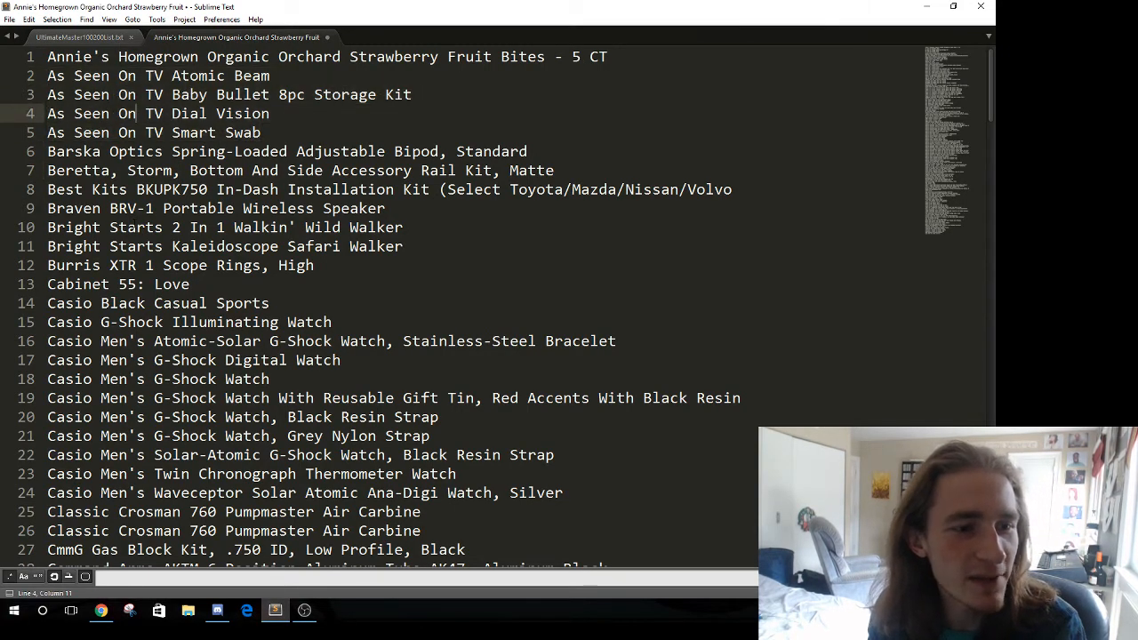
{"action": "scroll", "coordinate": [136, 117], "scroll_direction": "down", "scroll_amount": 4}
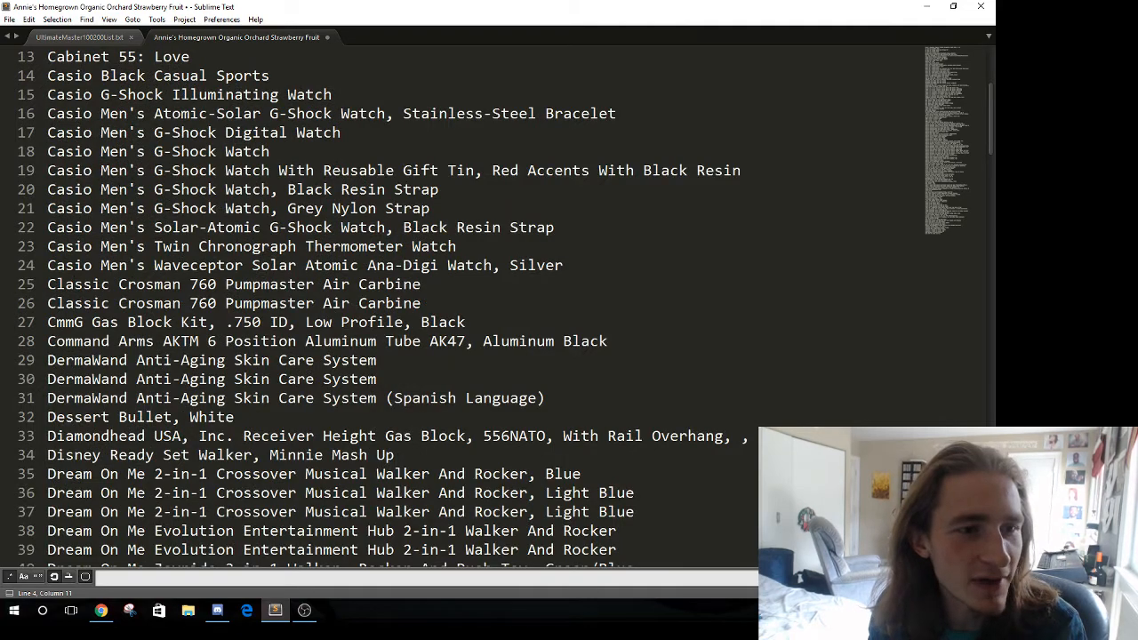
{"action": "scroll", "coordinate": [400, 302], "scroll_direction": "down", "scroll_amount": 4}
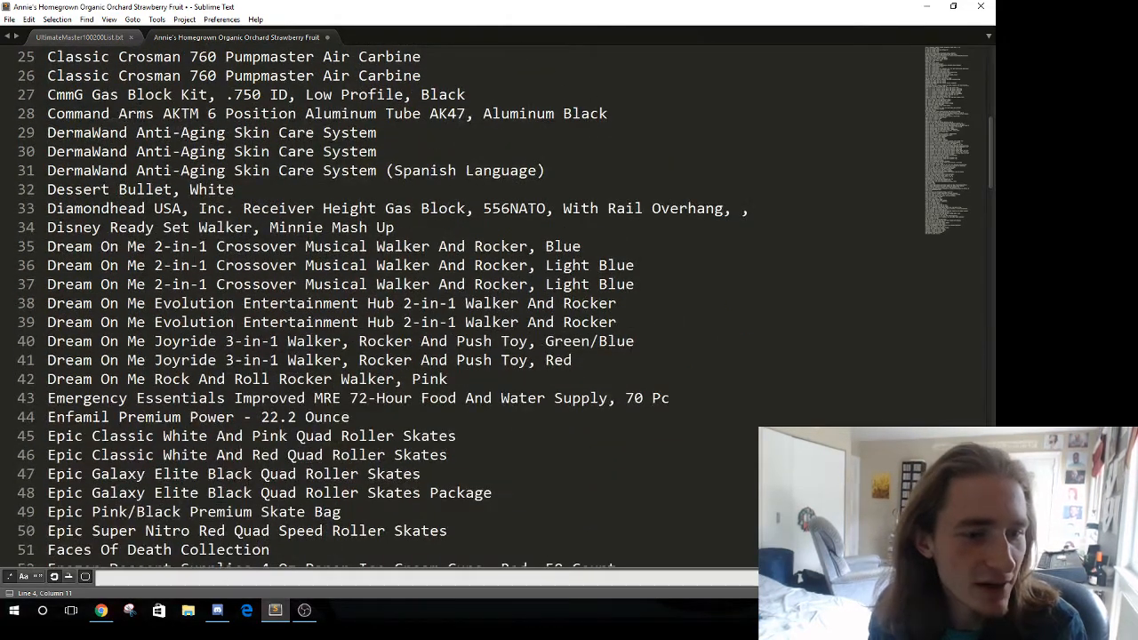
{"action": "scroll", "coordinate": [480, 302], "scroll_direction": "down", "scroll_amount": 3}
{"action": "scroll", "coordinate": [400, 302], "scroll_direction": "up", "scroll_amount": 11}
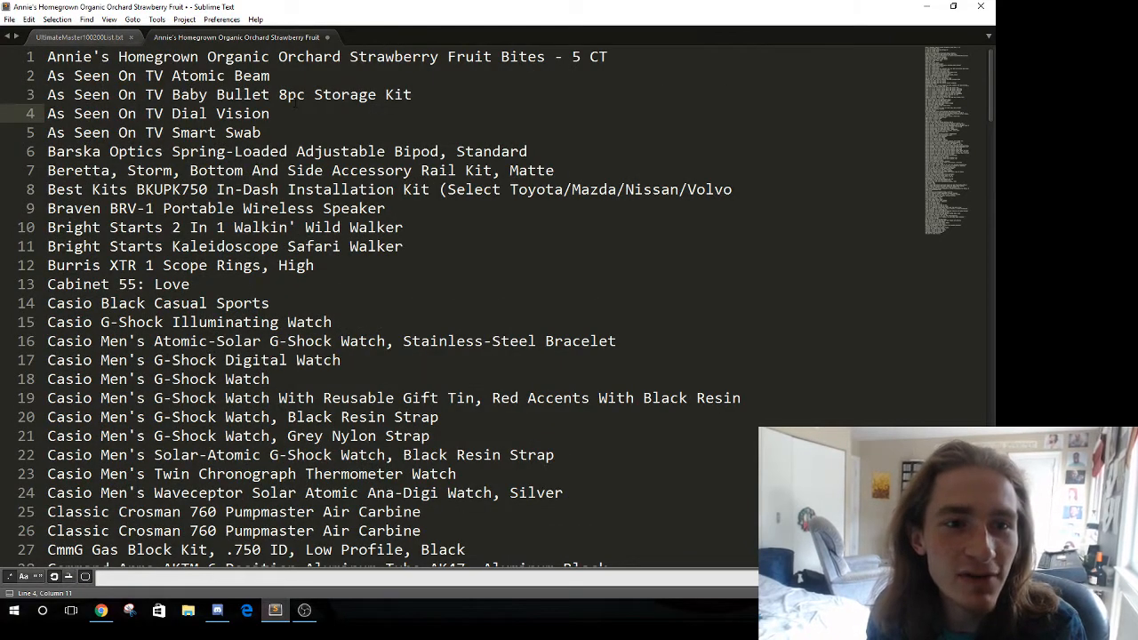
Step: Insert a blank line after the Annie's Homegrown entry, after the As Seen On TV group and after the Barska Optics entry
{"action": "left_click", "coordinate": [640, 63]}
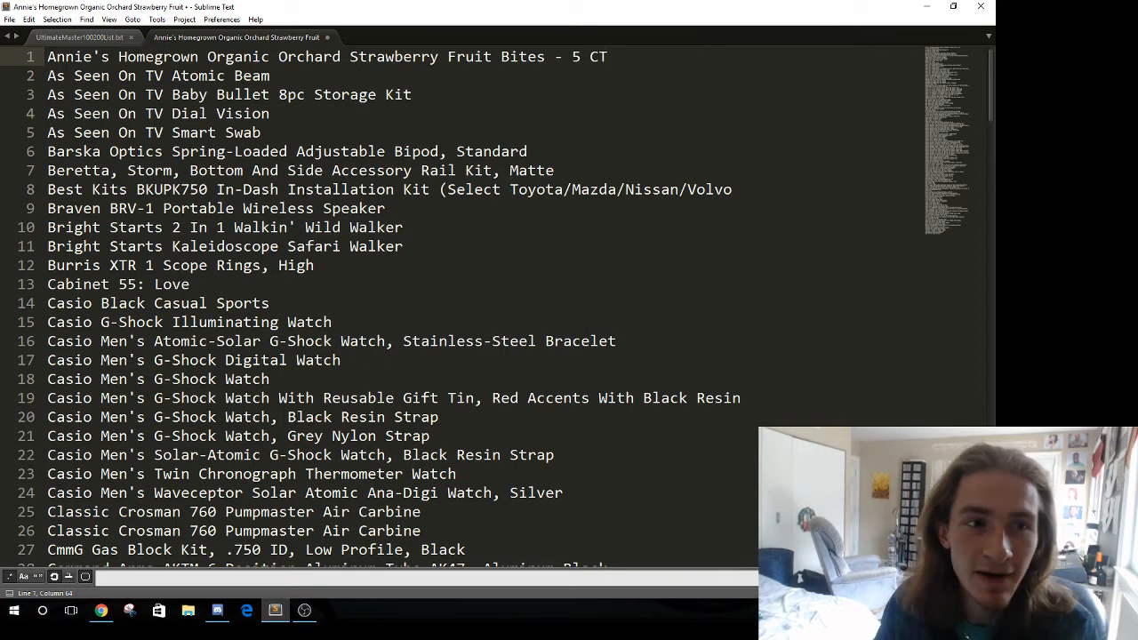
{"action": "key", "text": "Return"}
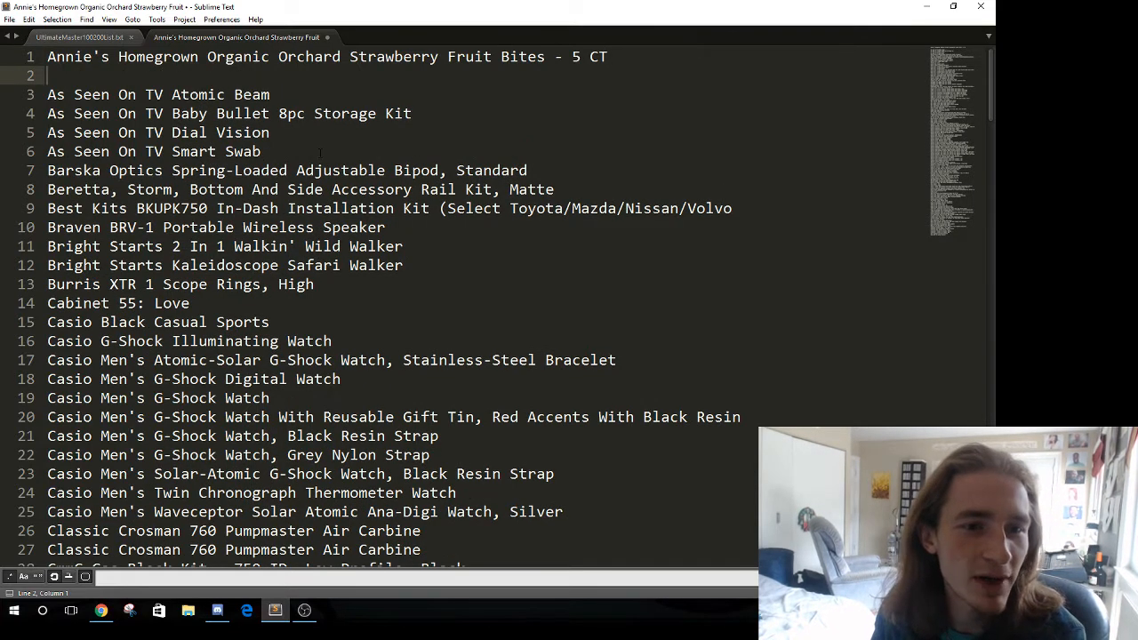
{"action": "left_click", "coordinate": [320, 152]}
{"action": "key", "text": "Return"}
{"action": "key", "text": "Down"}
{"action": "key", "text": "End"}
{"action": "key", "text": "Return"}
Step: Insert a blank line after the Beretta entry and another after the Best Kits entry
{"action": "key", "text": "Down"}
{"action": "key", "text": "End"}
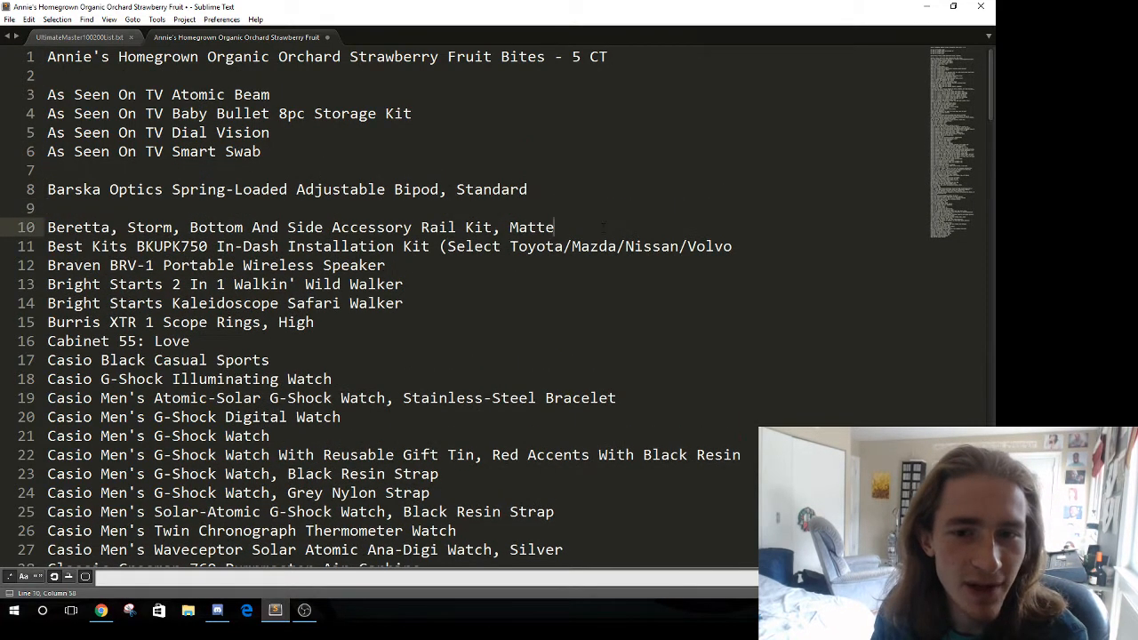
{"action": "key", "text": "Return"}
{"action": "key", "text": "Down"}
{"action": "key", "text": "End"}
{"action": "key", "text": "Return"}
Step: Insert a blank line after the Braven speaker entry and another after the two Bright Starts walkers
{"action": "scroll", "coordinate": [463, 303], "scroll_direction": "down", "scroll_amount": 2}
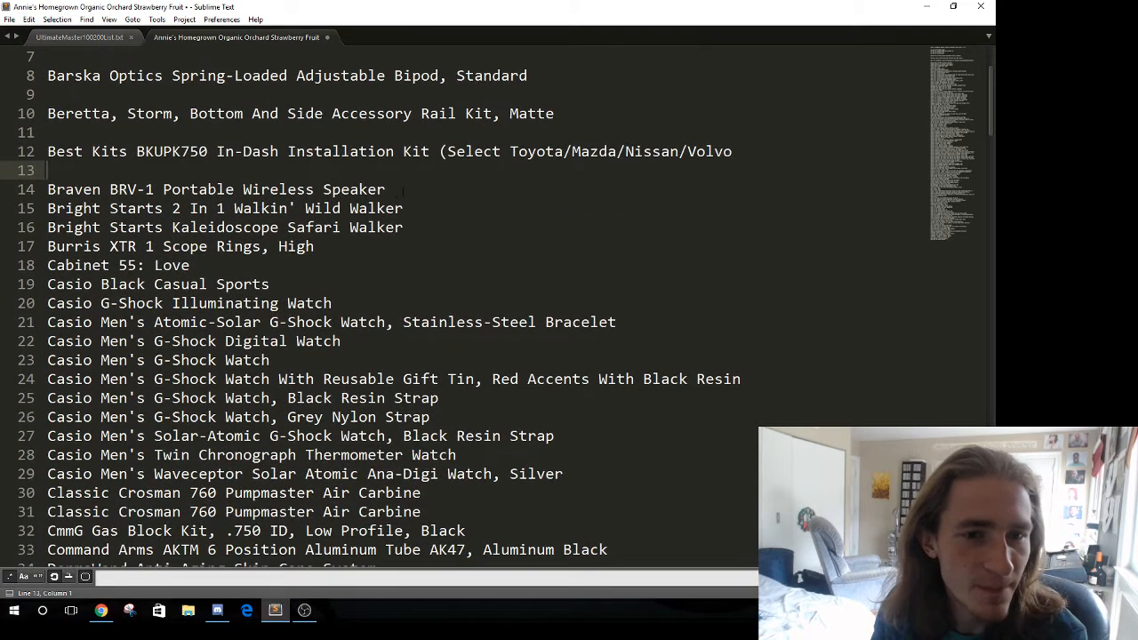
{"action": "left_click", "coordinate": [403, 189]}
{"action": "key", "text": "Return"}
{"action": "left_click", "coordinate": [416, 227]}
{"action": "left_click", "coordinate": [402, 253]}
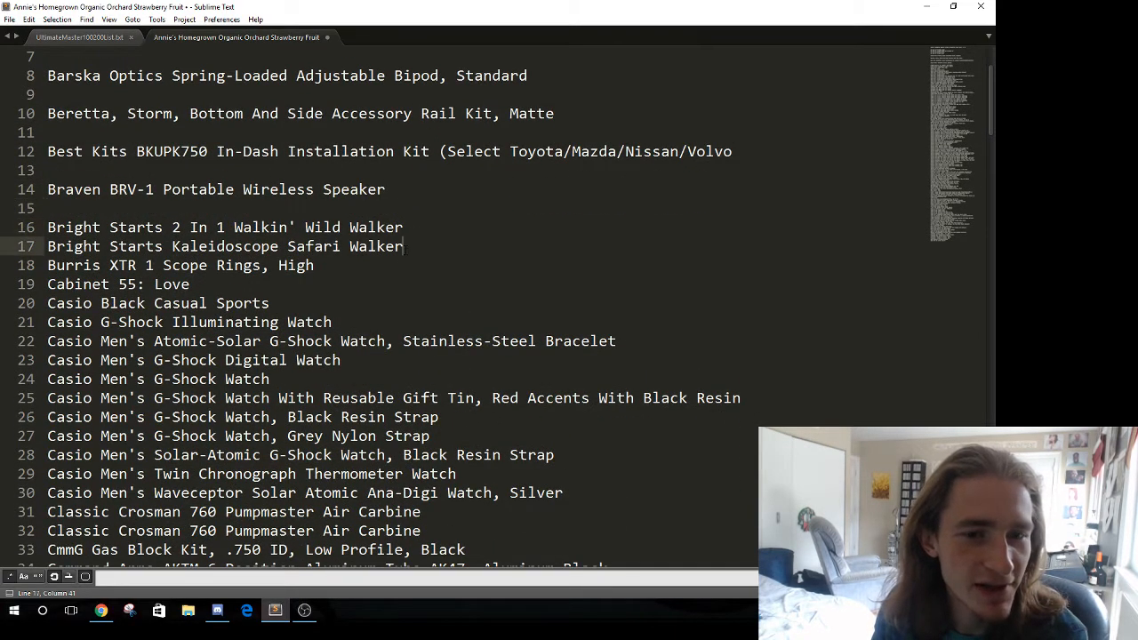
{"action": "key", "text": "Return"}
Step: Insert a blank line after the Burris XTR 1 Scope Rings entry
{"action": "scroll", "coordinate": [402, 252], "scroll_direction": "down", "scroll_amount": 2}
{"action": "key", "text": "Down"}
{"action": "key", "text": "End"}
{"action": "key", "text": "Return"}
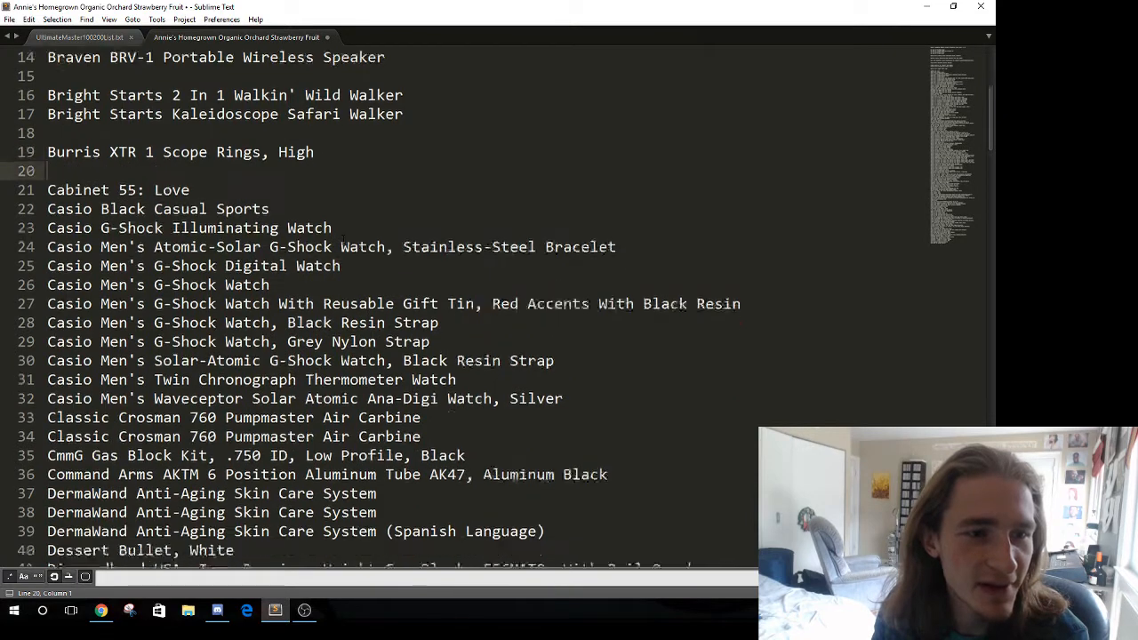
Step: Insert a blank line after the last Casio watch entry, the Waveceptor Solar Atomic Ana-Digi Watch
{"action": "scroll", "coordinate": [370, 319], "scroll_direction": "down", "scroll_amount": 2}
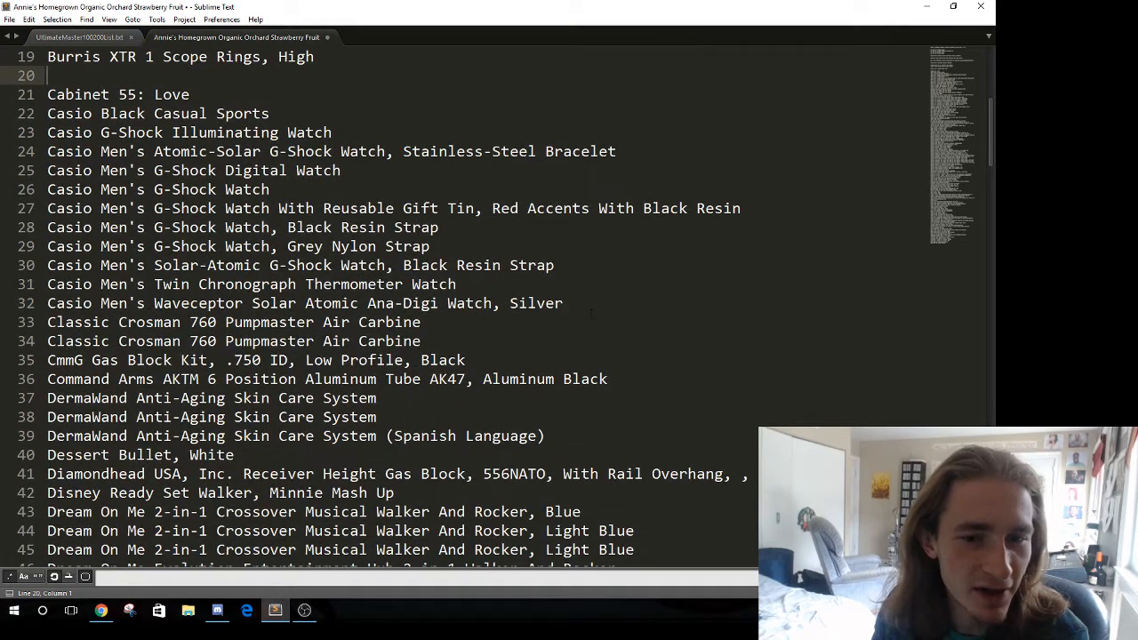
{"action": "key", "text": "Down"}
{"action": "key", "text": "Down"}
{"action": "key", "text": "Down"}
{"action": "key", "text": "Down"}
{"action": "key", "text": "Down"}
{"action": "key", "text": "Down"}
{"action": "key", "text": "Down"}
{"action": "key", "text": "Down"}
{"action": "key", "text": "Down"}
{"action": "key", "text": "Down"}
{"action": "key", "text": "Down"}
{"action": "key", "text": "Down"}
{"action": "key", "text": "End"}
{"action": "key", "text": "Return"}
Step: Insert a blank line after the two Classic Crosman 760 Pumpmaster Air Carbine entries
{"action": "scroll", "coordinate": [402, 311], "scroll_direction": "down", "scroll_amount": 2}
{"action": "key", "text": "Down"}
{"action": "key", "text": "Down"}
{"action": "key", "text": "End"}
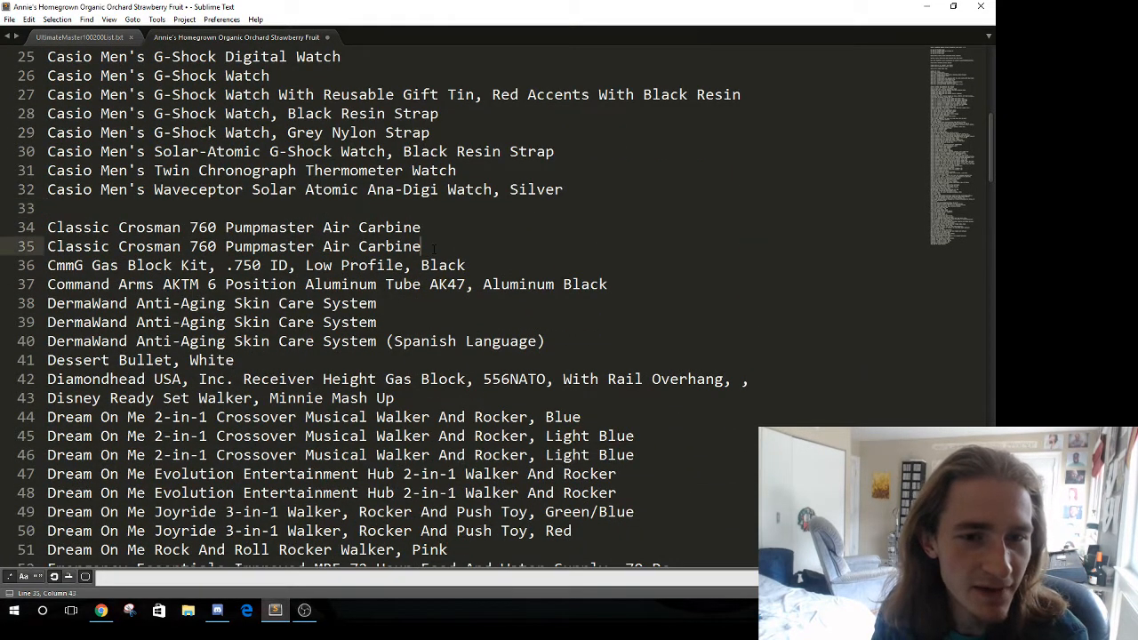
{"action": "key", "text": "Return"}
Step: Delete the duplicate Classic Crosman 760 Pumpmaster Air Carbine line
{"action": "left_click_drag", "start_coordinate": [436, 247], "coordinate": [47, 247]}
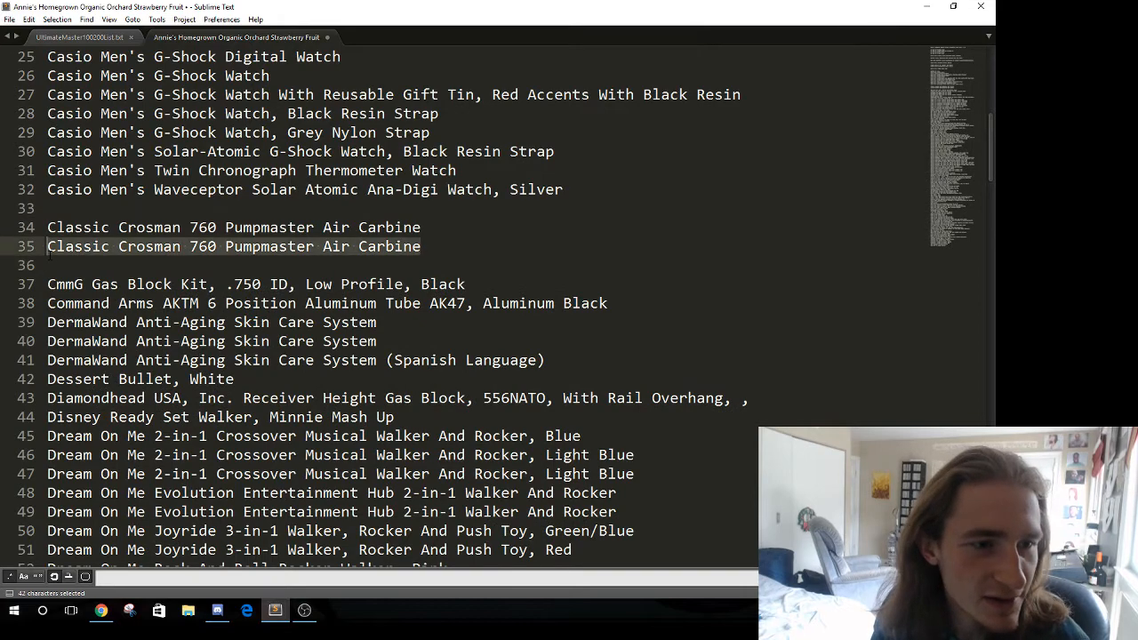
{"action": "key", "text": "BackSpace"}
{"action": "key", "text": "BackSpace"}
Step: Insert a blank line after the CmmG Gas Block Kit entry and another after the Command Arms entry
{"action": "scroll", "coordinate": [625, 197], "scroll_direction": "down", "scroll_amount": 2}
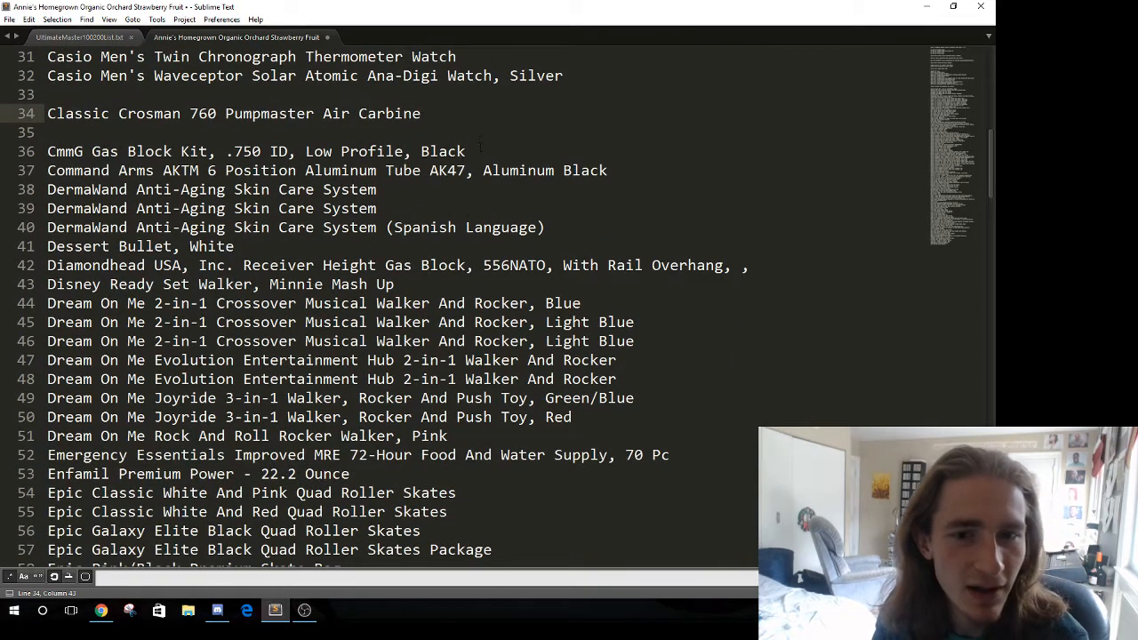
{"action": "key", "text": "Down"}
{"action": "key", "text": "Down"}
{"action": "key", "text": "End"}
{"action": "key", "text": "Return"}
{"action": "key", "text": "Down"}
{"action": "key", "text": "End"}
{"action": "key", "text": "Return"}
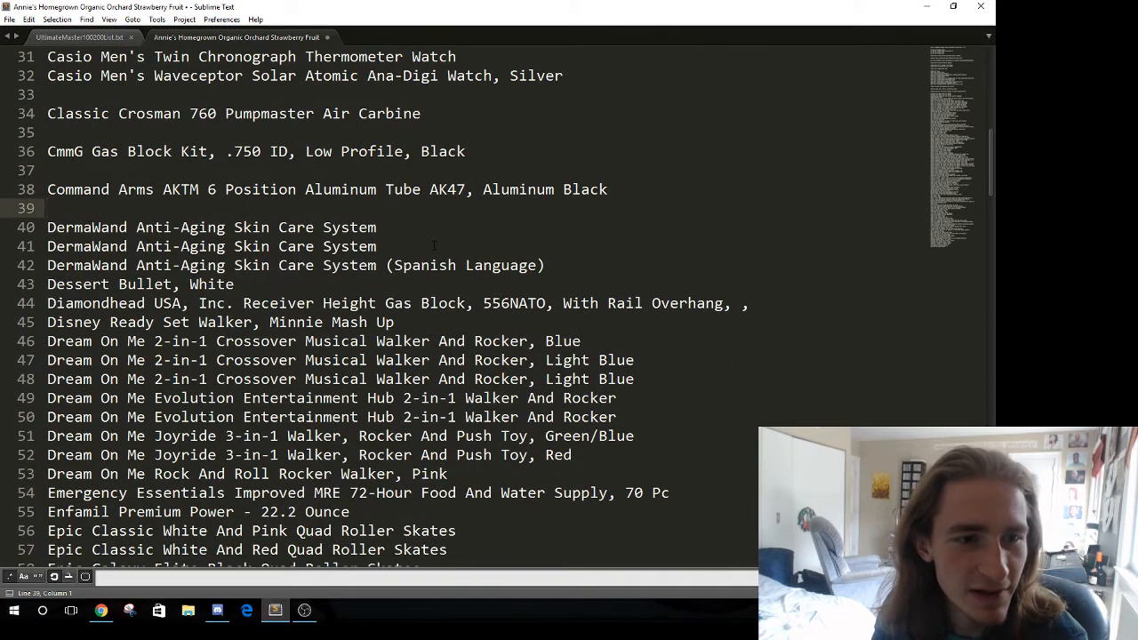
Step: Insert a blank line after the DermaWand group, below its Spanish Language entry
{"action": "scroll", "coordinate": [434, 246], "scroll_direction": "down", "scroll_amount": 1}
{"action": "key", "text": "Down"}
{"action": "key", "text": "Down"}
{"action": "key", "text": "Down"}
{"action": "key", "text": "End"}
{"action": "key", "text": "Return"}
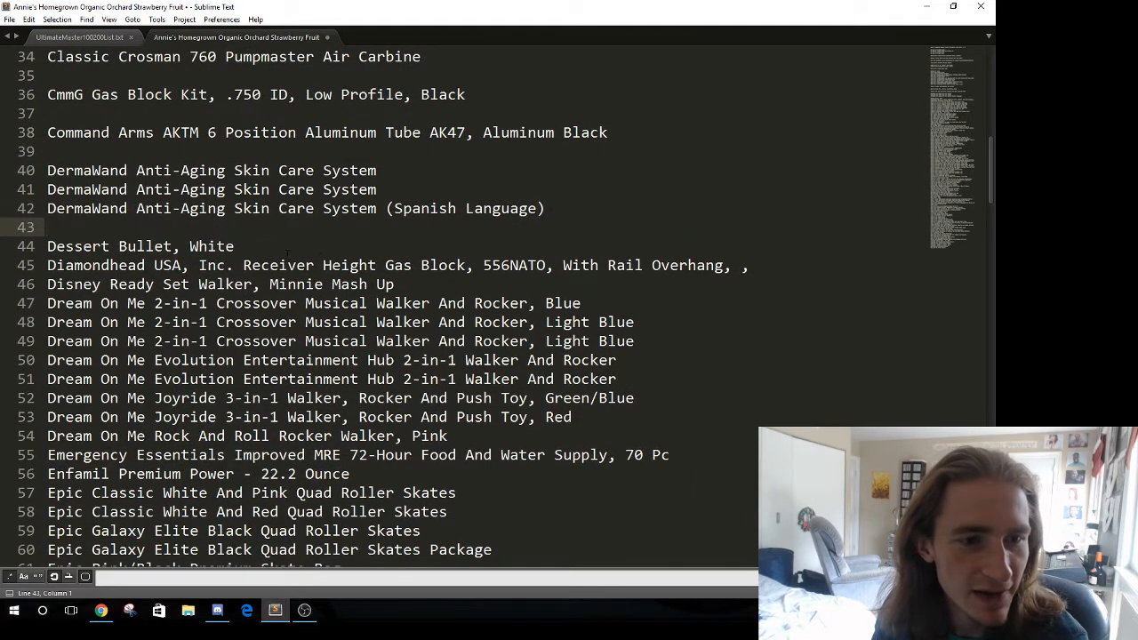
Step: Insert a blank line after each of the Dessert Bullet, Diamondhead USA and Disney Ready Set Walker entries
{"action": "key", "text": "Down"}
{"action": "key", "text": "End"}
{"action": "key", "text": "Return"}
{"action": "key", "text": "Down"}
{"action": "key", "text": "End"}
{"action": "key", "text": "Return"}
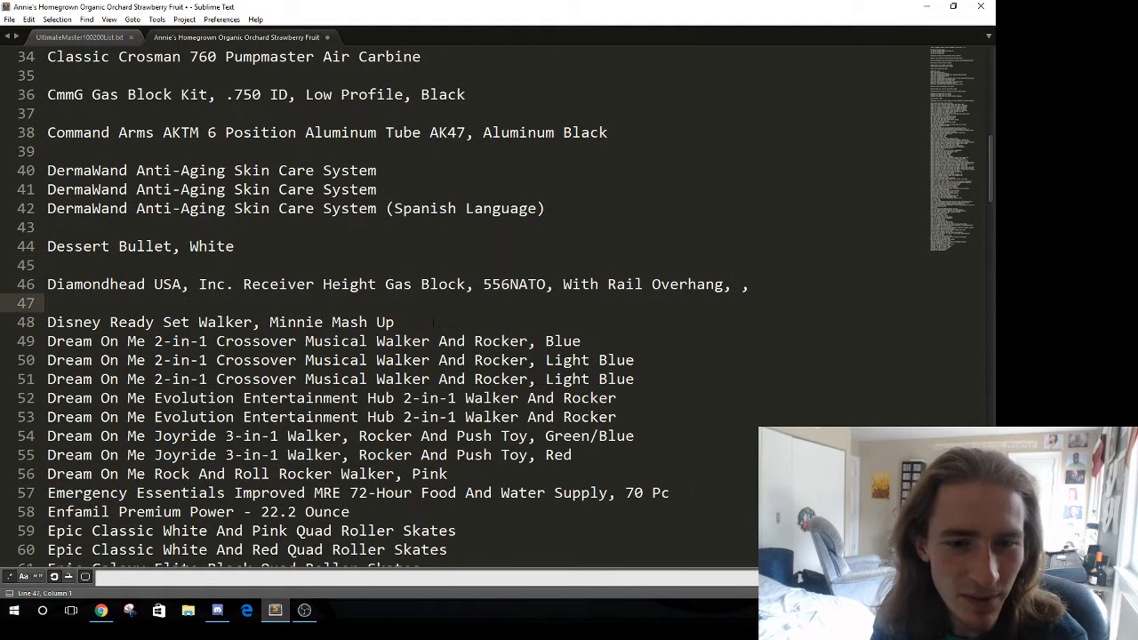
{"action": "key", "text": "Down"}
{"action": "key", "text": "End"}
{"action": "key", "text": "Return"}
Step: Insert a blank line after the Dream On Me 2-in-1 Crossover Musical Walker entries
{"action": "scroll", "coordinate": [538, 189], "scroll_direction": "down", "scroll_amount": 4}
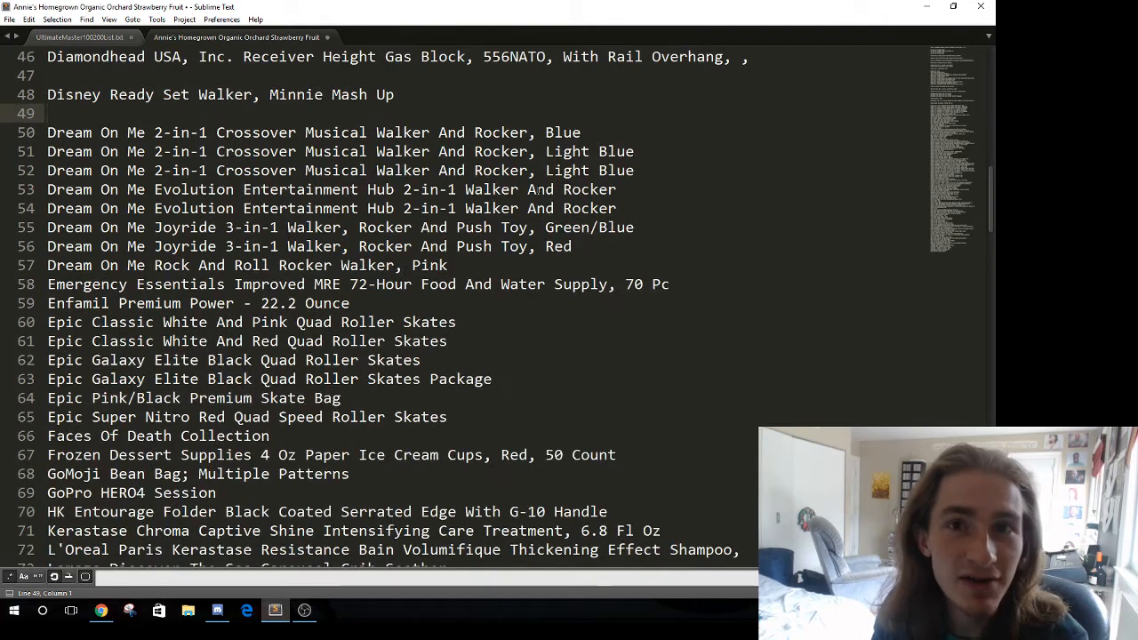
{"action": "left_click", "coordinate": [323, 151]}
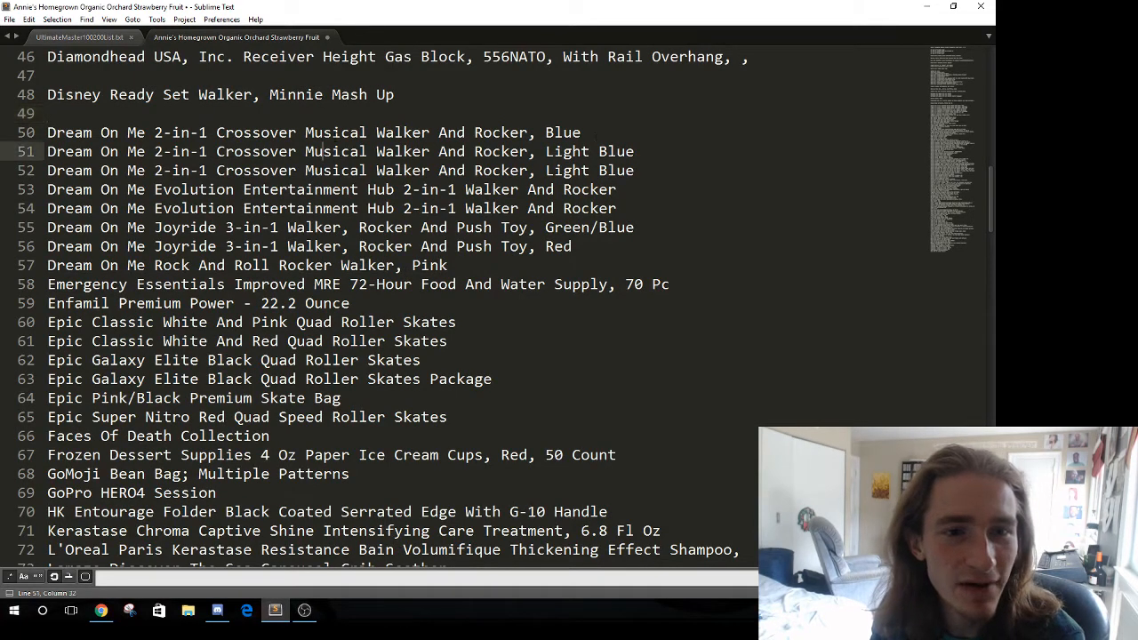
{"action": "key", "text": "Up"}
{"action": "key", "text": "Down"}
{"action": "key", "text": "Down"}
{"action": "key", "text": "End"}
{"action": "key", "text": "Return"}
Step: Clear the text of the duplicate Dream On Me Evolution Entertainment Hub line
{"action": "scroll", "coordinate": [322, 152], "scroll_direction": "down", "scroll_amount": 1}
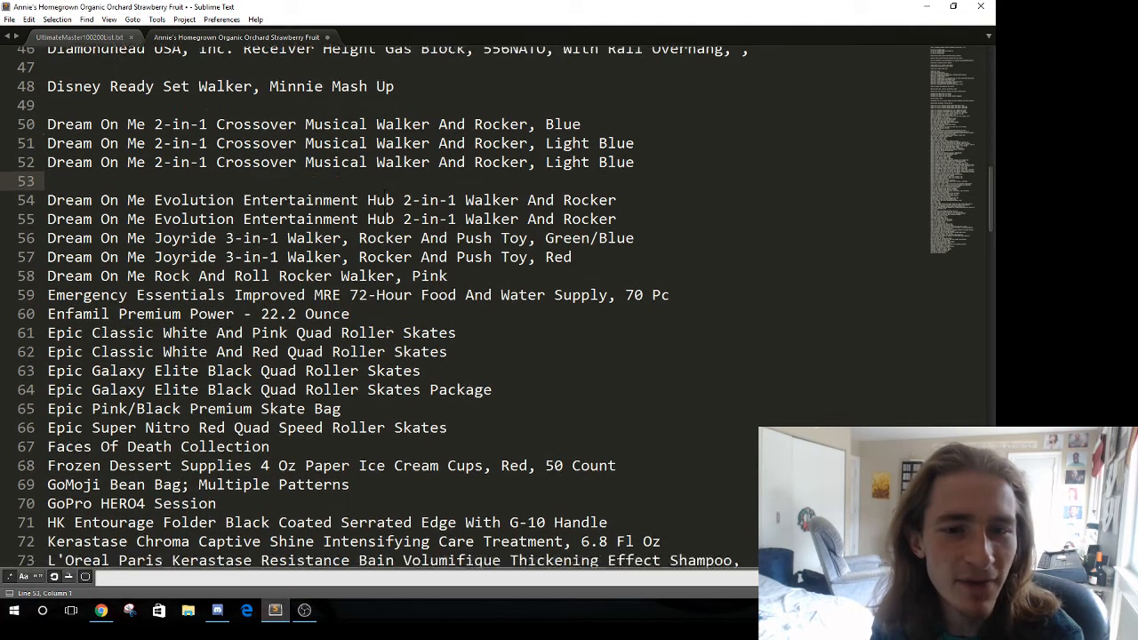
{"action": "scroll", "coordinate": [322, 151], "scroll_direction": "down", "scroll_amount": 1}
{"action": "left_click_drag", "start_coordinate": [620, 169], "coordinate": [48, 169]}
{"action": "key", "text": "BackSpace"}
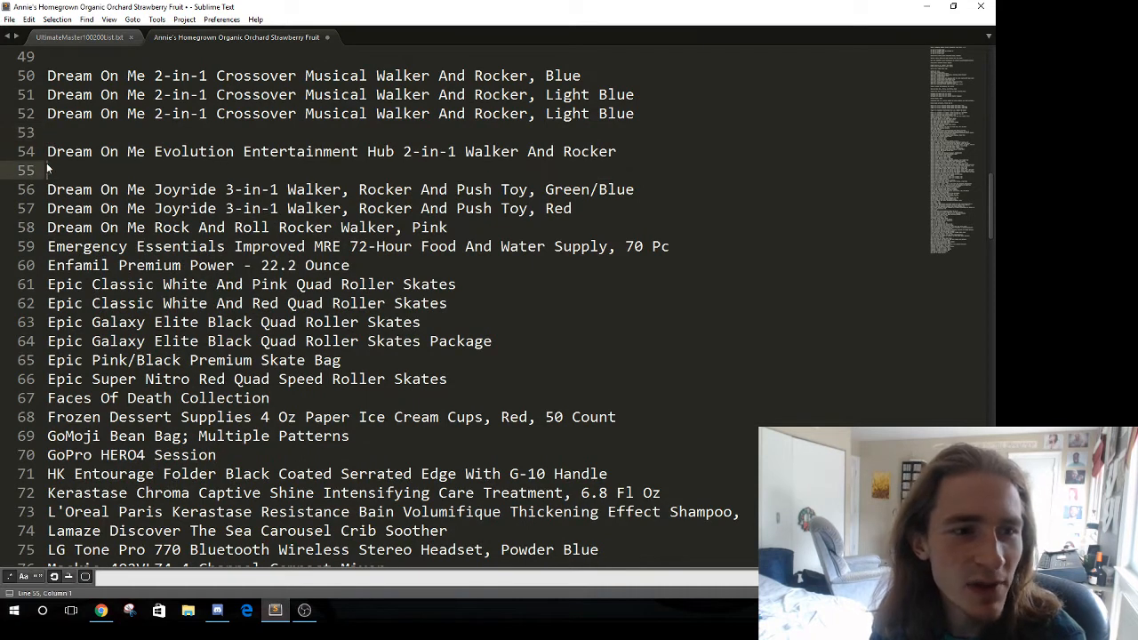
Step: Remove the blank lines above and below the Evolution Entertainment Hub entry to keep all Dream On Me items in one group
{"action": "triple_click", "coordinate": [184, 153]}
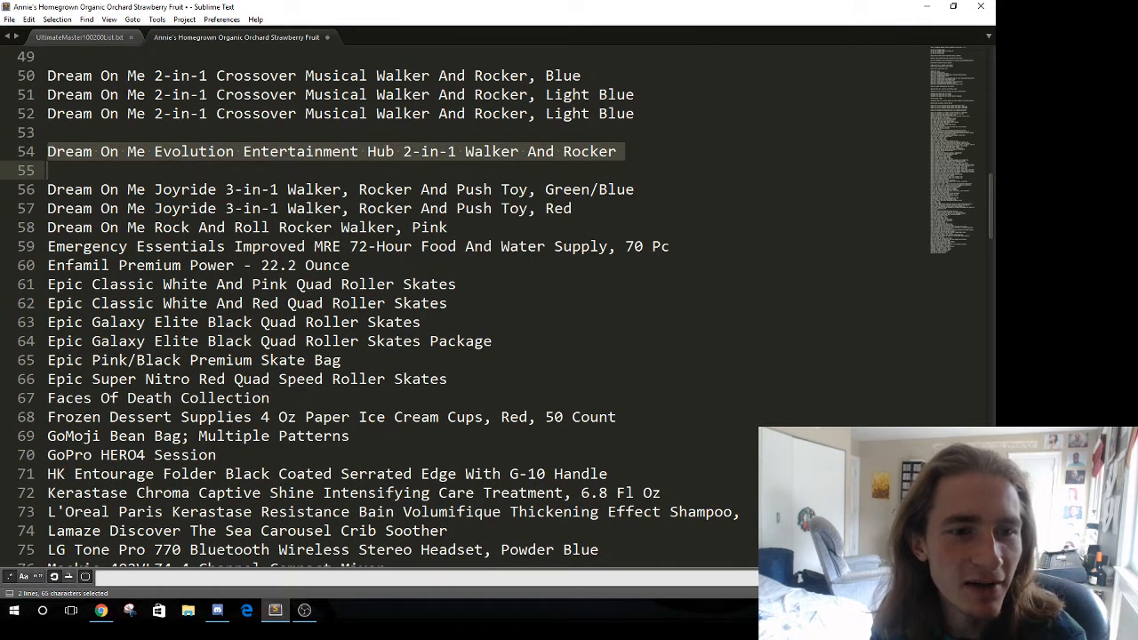
{"action": "left_click", "coordinate": [305, 208]}
{"action": "left_click", "coordinate": [41, 189]}
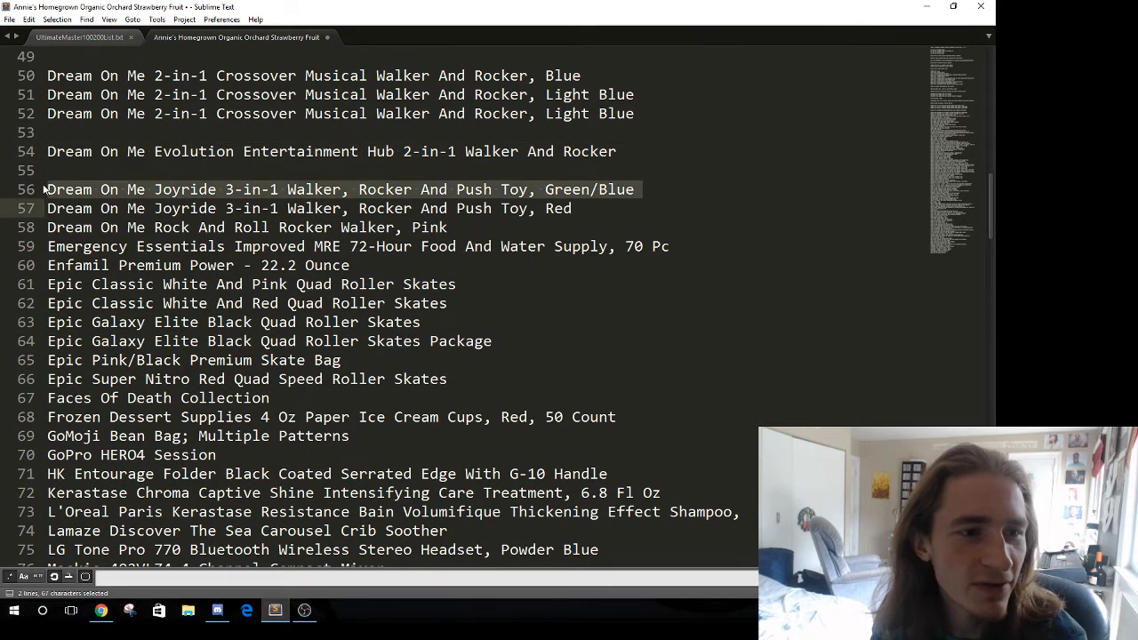
{"action": "left_click", "coordinate": [48, 189]}
{"action": "key", "text": "BackSpace"}
{"action": "key", "text": "Up"}
{"action": "key", "text": "BackSpace"}
Step: Insert a blank line after the Dream On Me Rock And Roll Rocker Walker entry to close the brand group
{"action": "key", "text": "Down"}
{"action": "key", "text": "Down"}
{"action": "key", "text": "Down"}
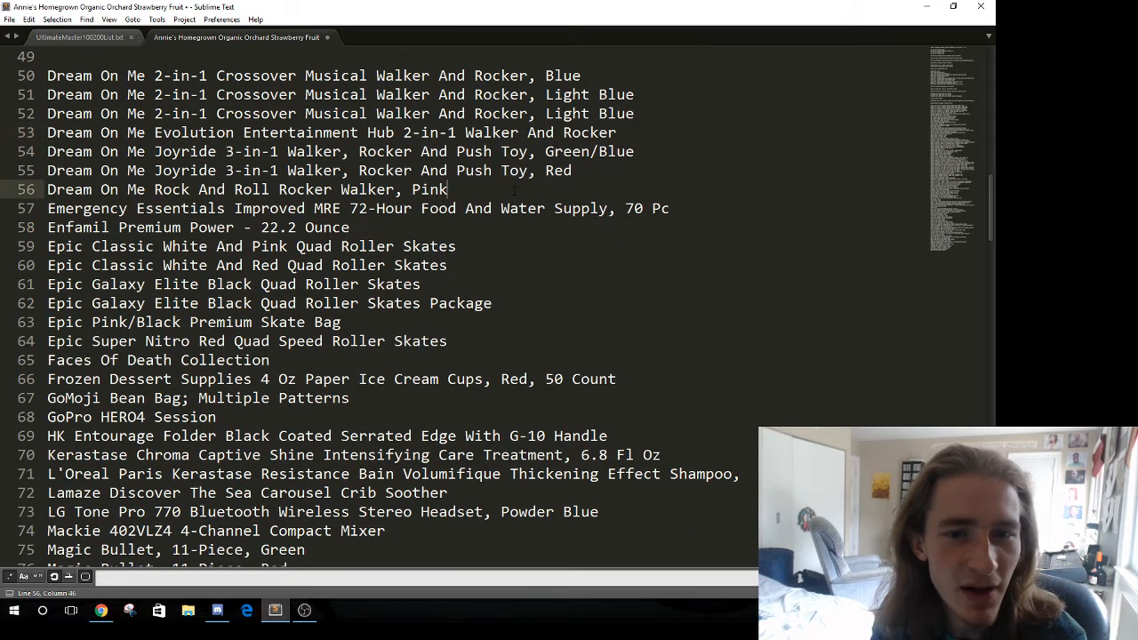
{"action": "key", "text": "End"}
{"action": "key", "text": "Return"}
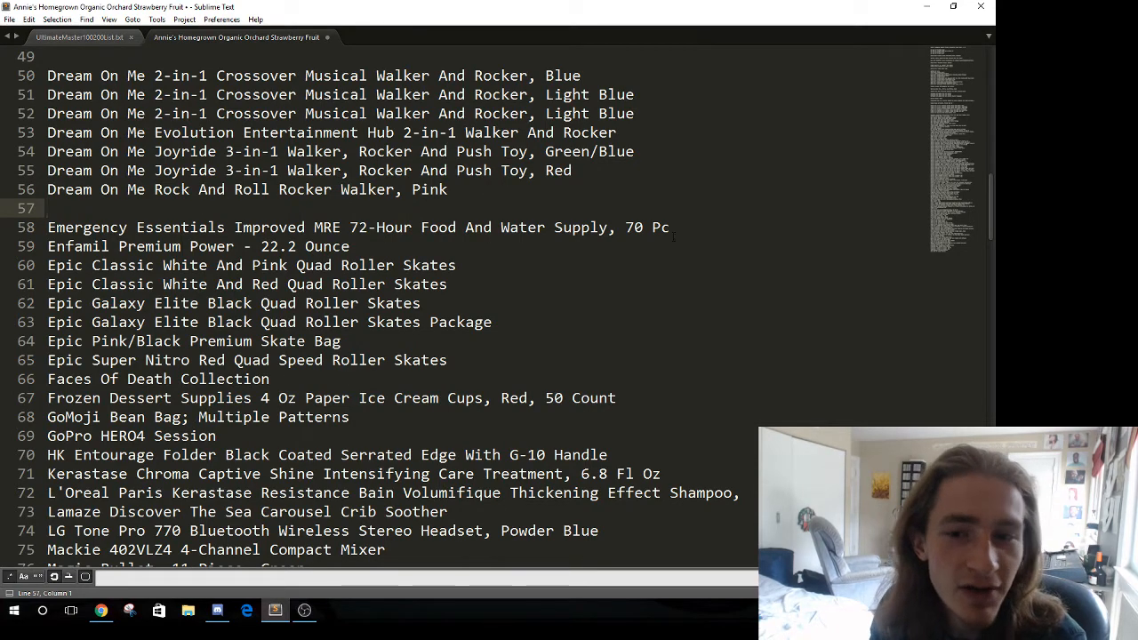
Step: Switch to the UltimateMaster100200List.txt file with the Walmart product links
{"action": "key", "text": "Down"}
{"action": "key", "text": "End"}
{"action": "left_click", "coordinate": [95, 41]}
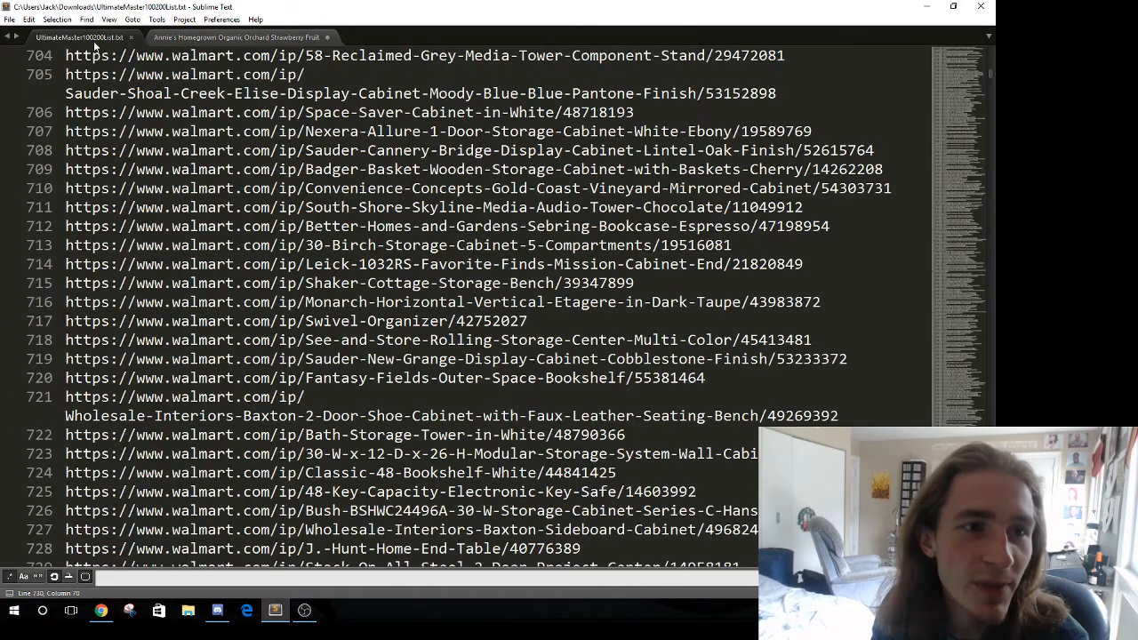
Step: Return to the product title list and insert blank lines after the Emergency Essentials and Enfamil Premium Power entries
{"action": "left_click", "coordinate": [170, 40]}
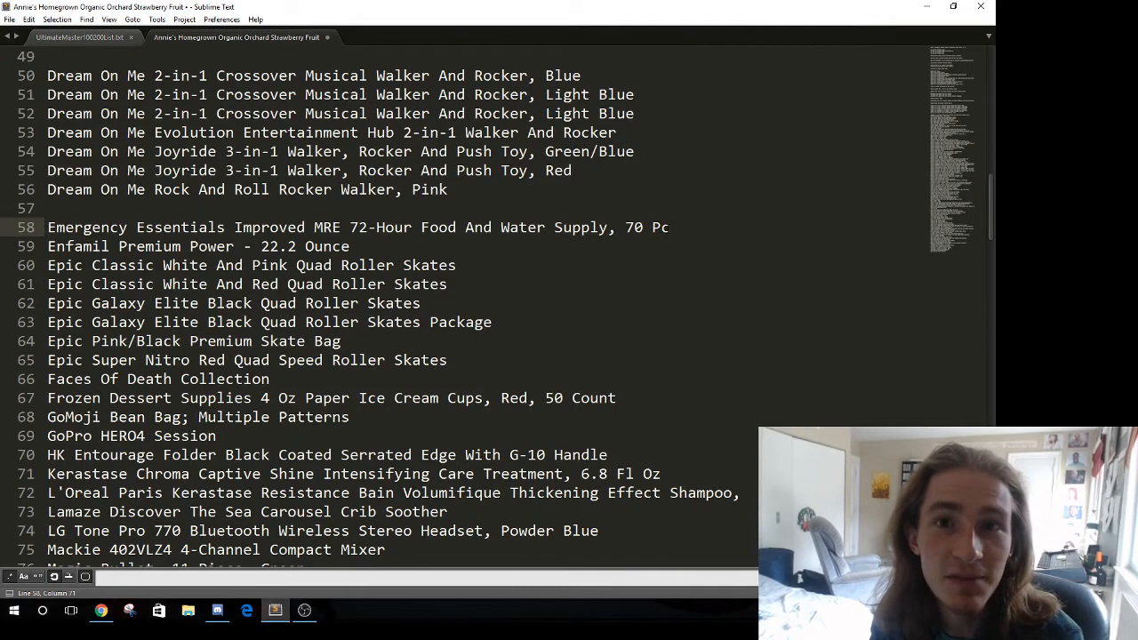
{"action": "key", "text": "Return"}
{"action": "key", "text": "Down"}
{"action": "key", "text": "End"}
{"action": "key", "text": "Return"}
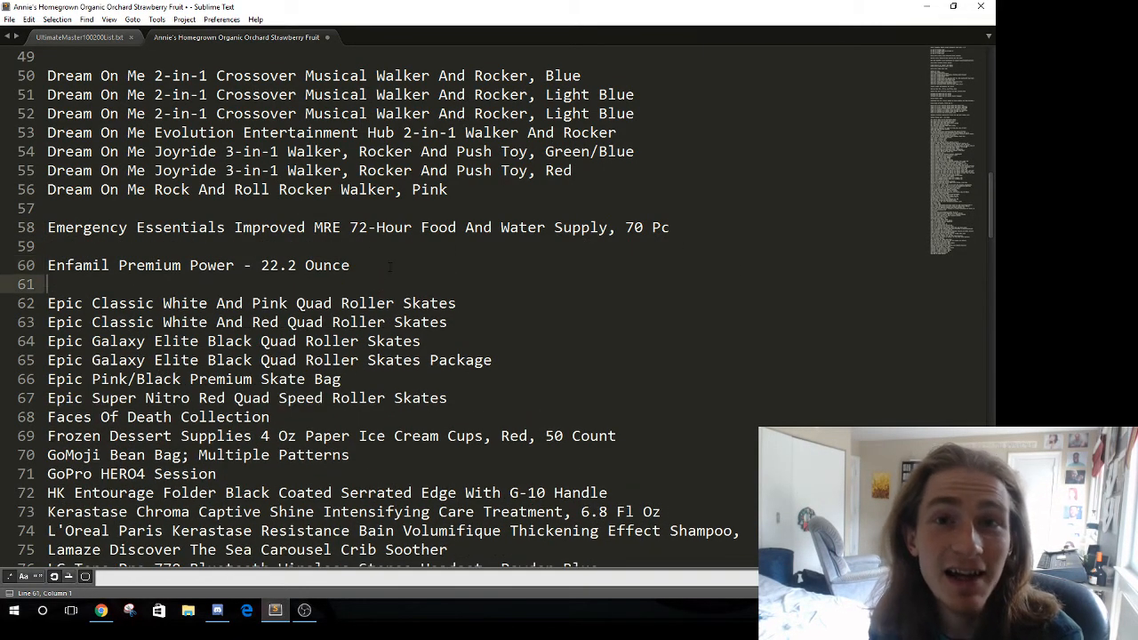
Step: Insert blank lines after the Epic Super Nitro roller skates entry and the Faces Of Death Collection entry
{"action": "scroll", "coordinate": [389, 267], "scroll_direction": "down", "scroll_amount": 3}
{"action": "left_click", "coordinate": [458, 232]}
{"action": "key", "text": "Return"}
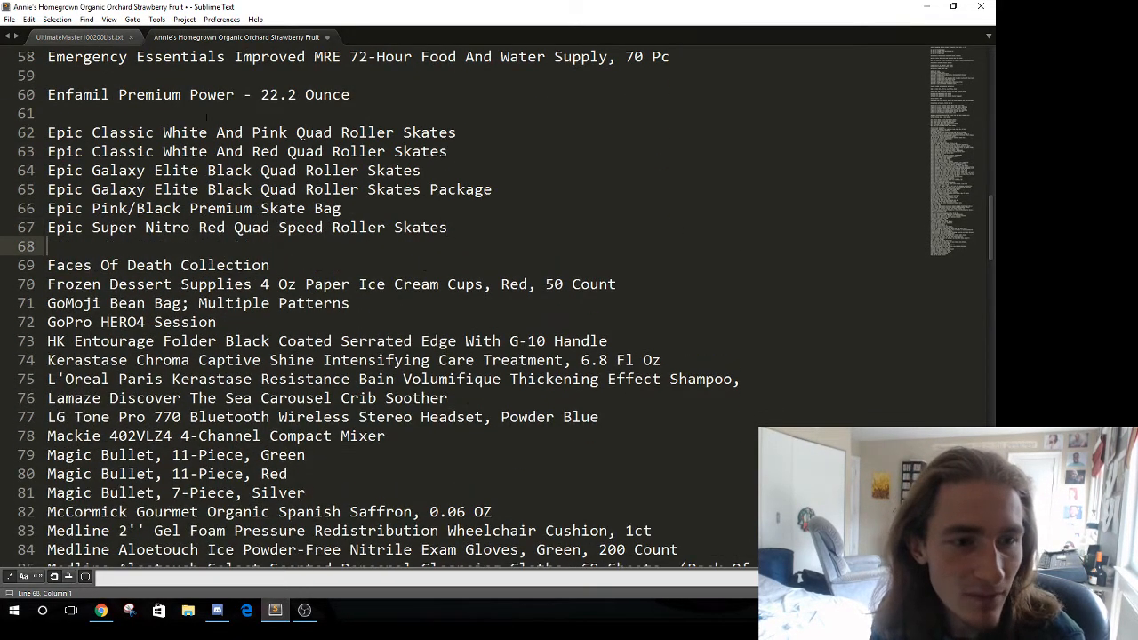
{"action": "key", "text": "Down"}
{"action": "key", "text": "End"}
{"action": "key", "text": "Return"}
{"action": "scroll", "coordinate": [458, 232], "scroll_direction": "down", "scroll_amount": 2}
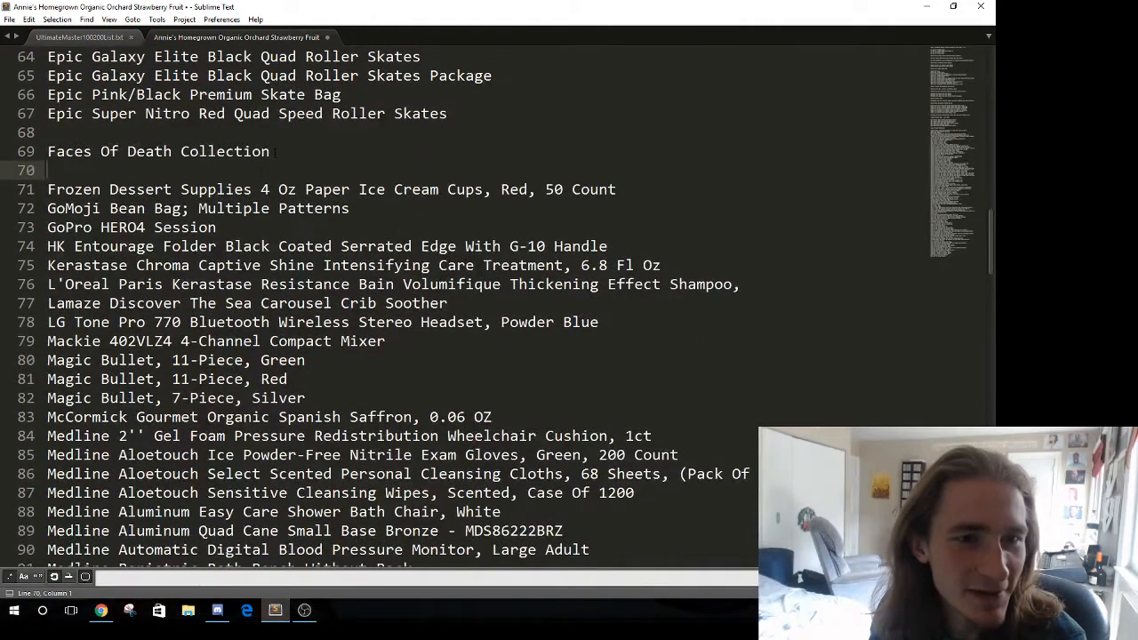
{"action": "left_click_drag", "start_coordinate": [270, 151], "coordinate": [47, 151]}
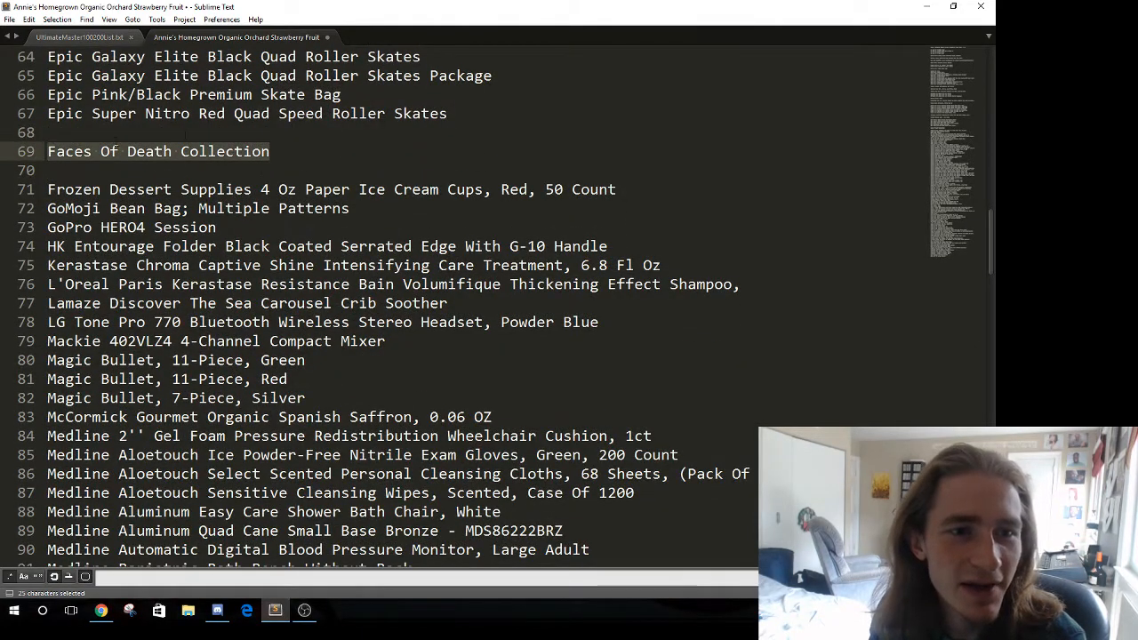
{"action": "key", "text": "Down"}
{"action": "double_click", "coordinate": [56, 151]}
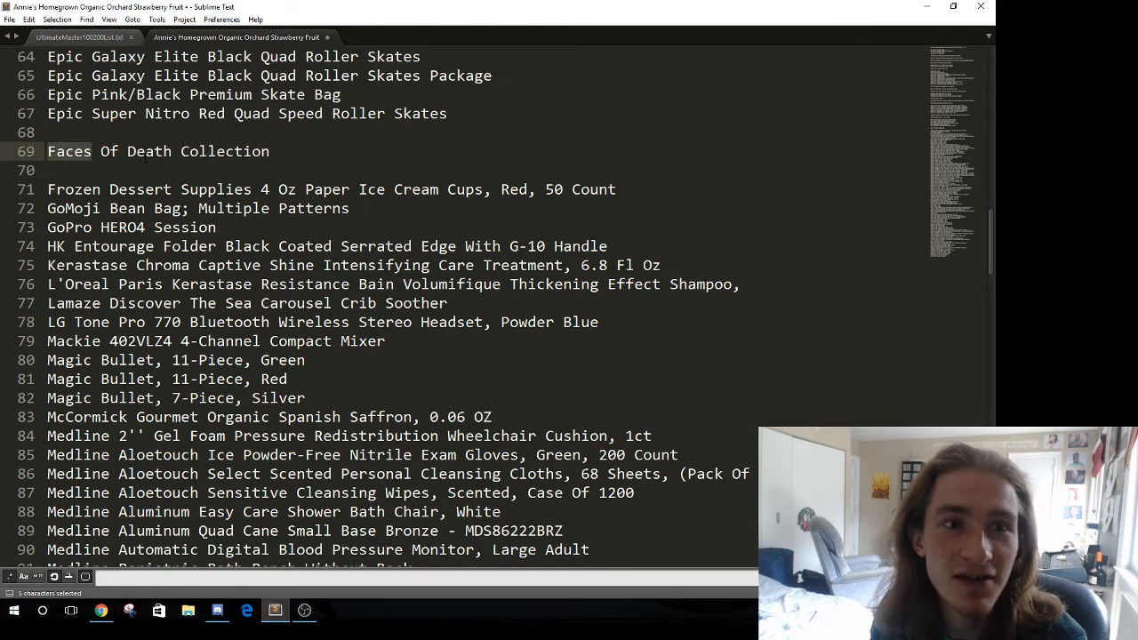
{"action": "triple_click", "coordinate": [144, 152]}
{"action": "double_click", "coordinate": [158, 153]}
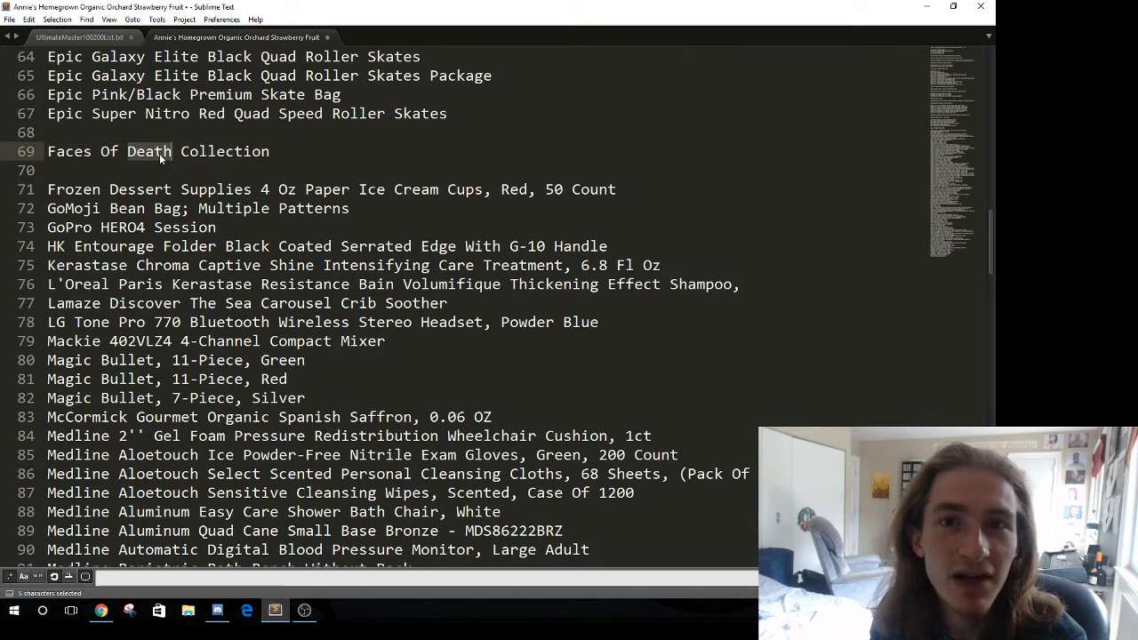
{"action": "double_click", "coordinate": [106, 153]}
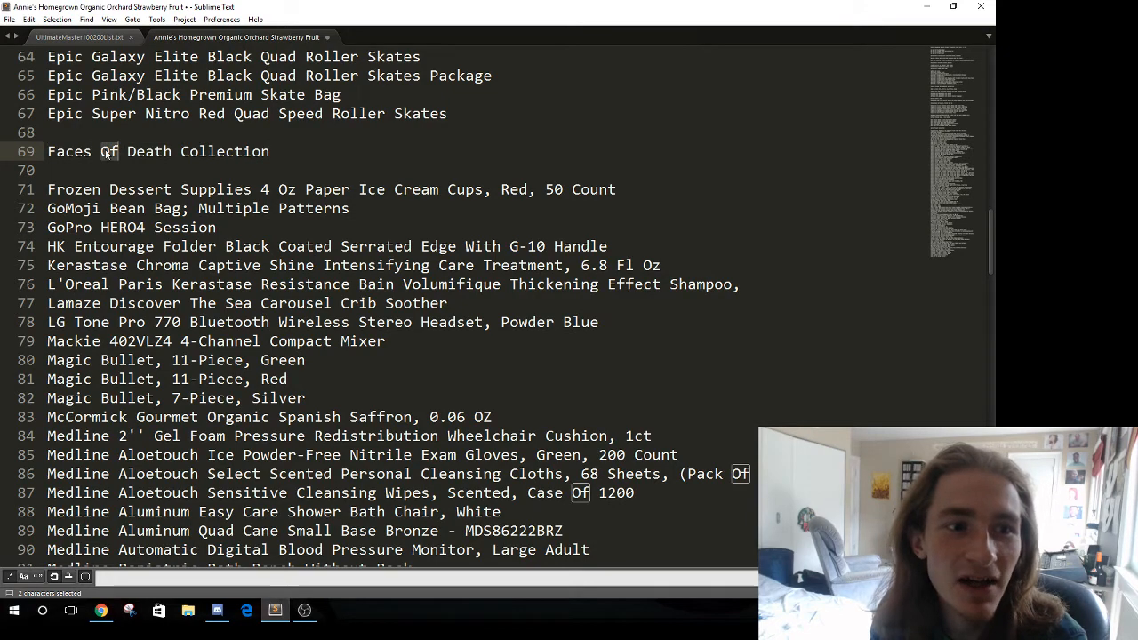
{"action": "key", "text": "End"}
Step: Insert blank lines after the Frozen Dessert Supplies and GoMoji Bean Bag entries
{"action": "left_click", "coordinate": [627, 189]}
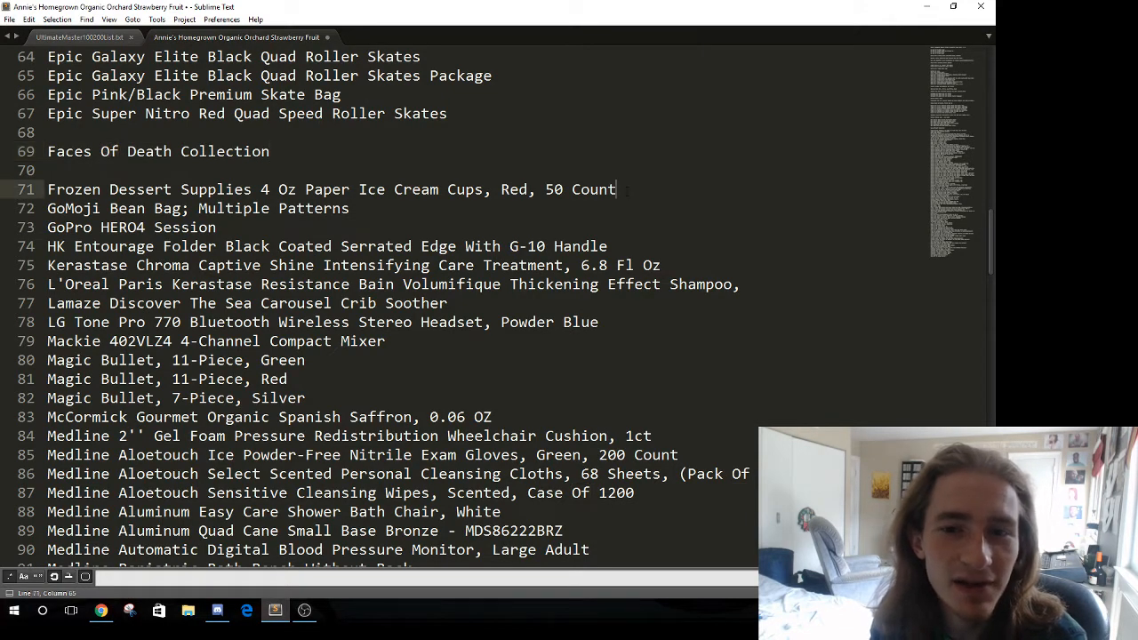
{"action": "key", "text": "Return"}
{"action": "left_click", "coordinate": [363, 229]}
{"action": "key", "text": "Return"}
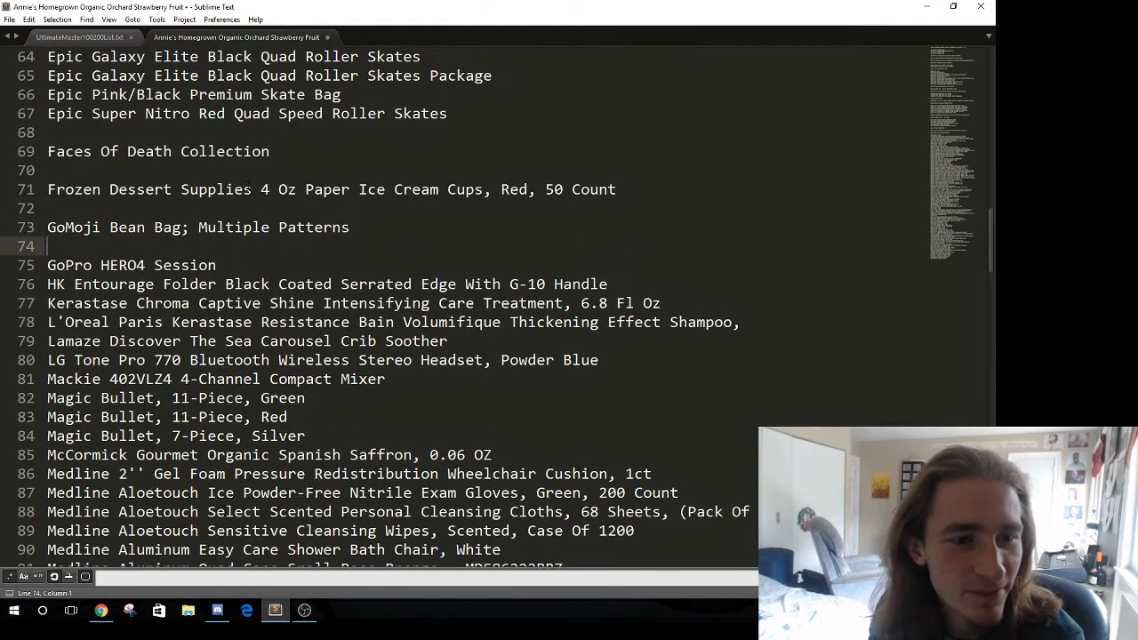
Step: Insert blank lines after the GoPro HERO4 Session, HK Entourage Folder and Kerastase Chroma Captive entries
{"action": "scroll", "coordinate": [320, 196], "scroll_direction": "down", "scroll_amount": 3}
{"action": "left_click", "coordinate": [233, 96]}
{"action": "key", "text": "Return"}
{"action": "left_click", "coordinate": [609, 132]}
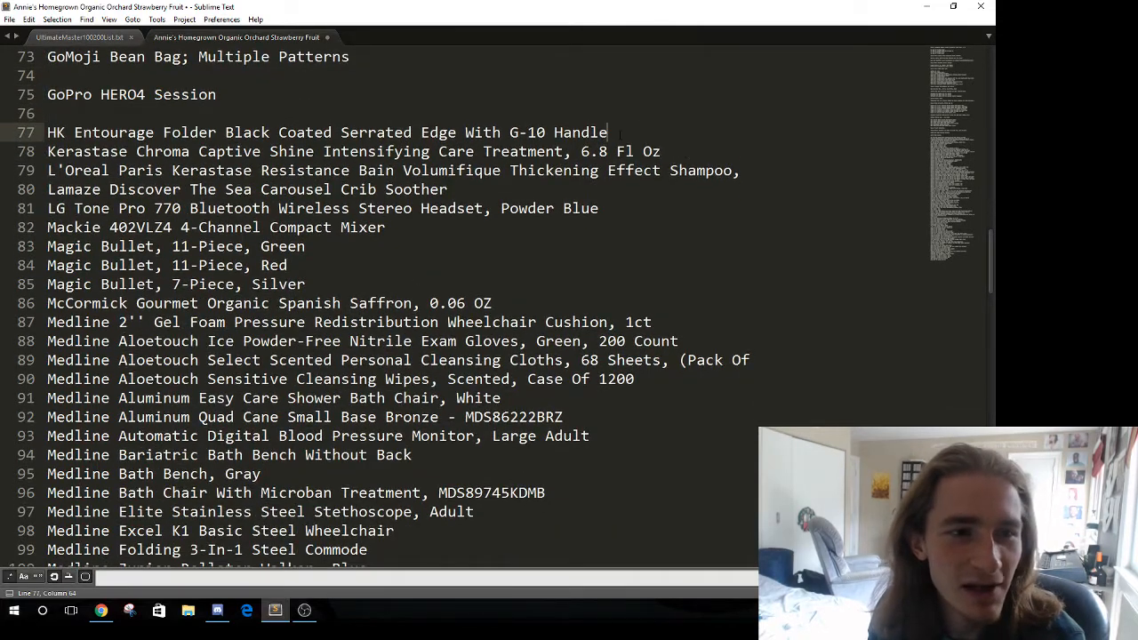
{"action": "key", "text": "Return"}
{"action": "left_click", "coordinate": [699, 177]}
{"action": "key", "text": "Return"}
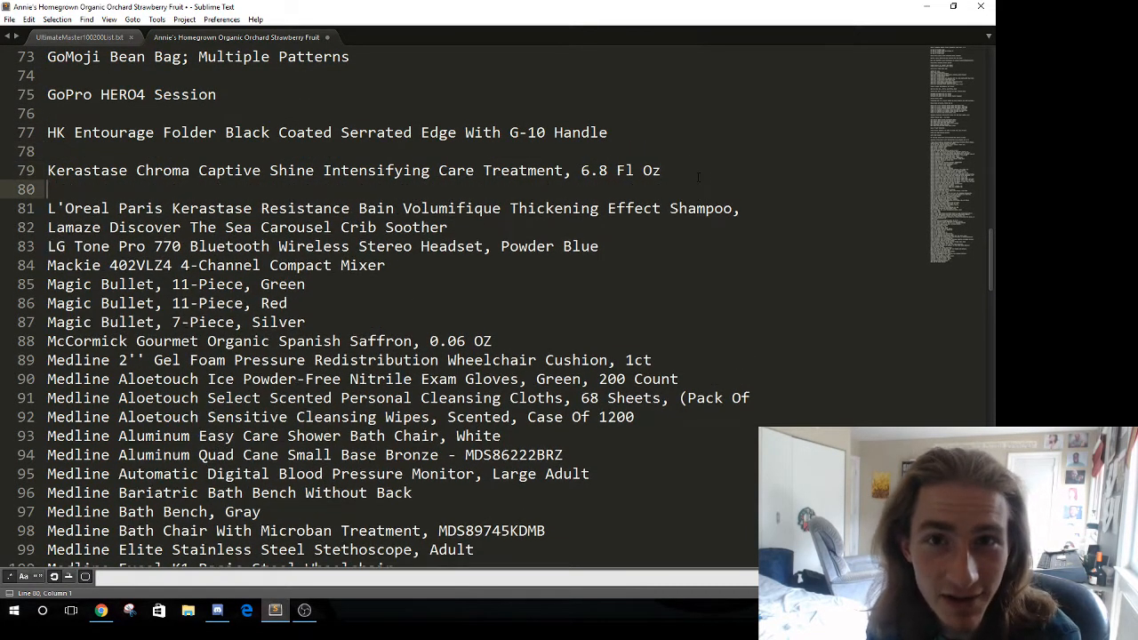
Step: Insert blank lines after the L'Oreal Paris Kerastase shampoo and Lamaze Crib Soother entries
{"action": "left_click", "coordinate": [768, 225]}
{"action": "left_click", "coordinate": [756, 213]}
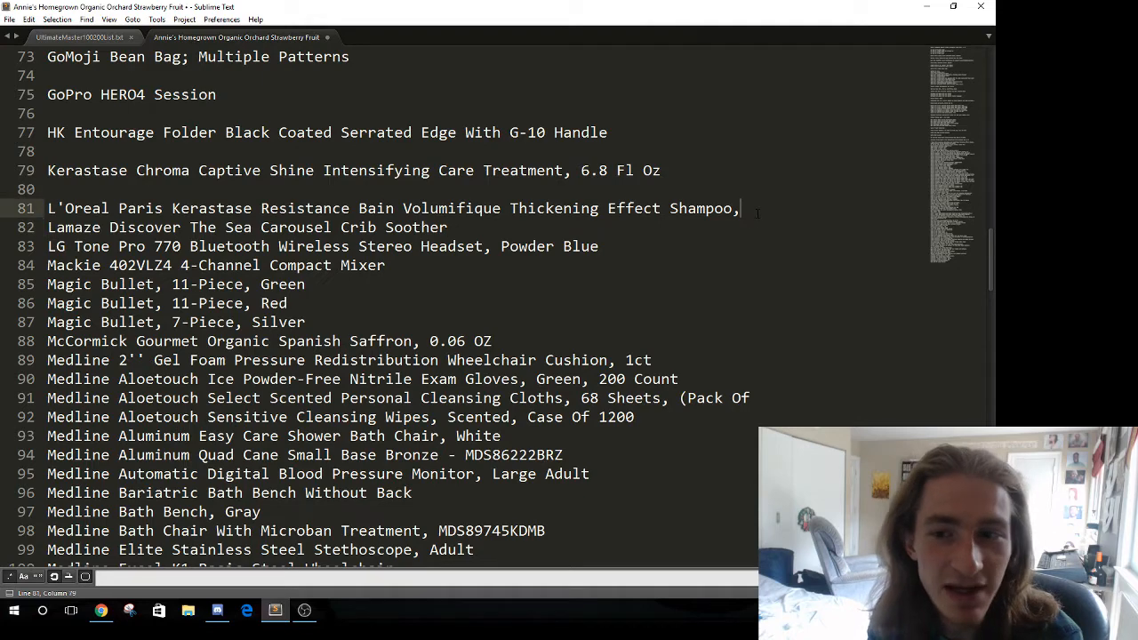
{"action": "key", "text": "Return"}
{"action": "left_click", "coordinate": [459, 247]}
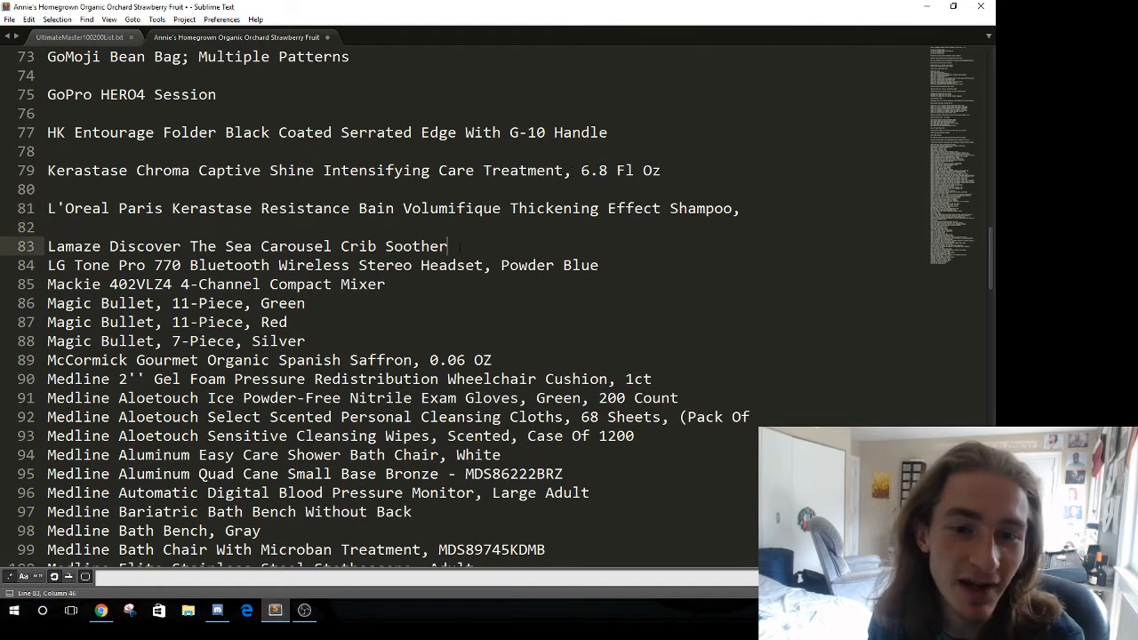
{"action": "key", "text": "Return"}
Step: Insert blank lines after the LG Tone Pro 770 headset and Mackie 402VLZ4 mixer entries
{"action": "scroll", "coordinate": [458, 247], "scroll_direction": "down", "scroll_amount": 2}
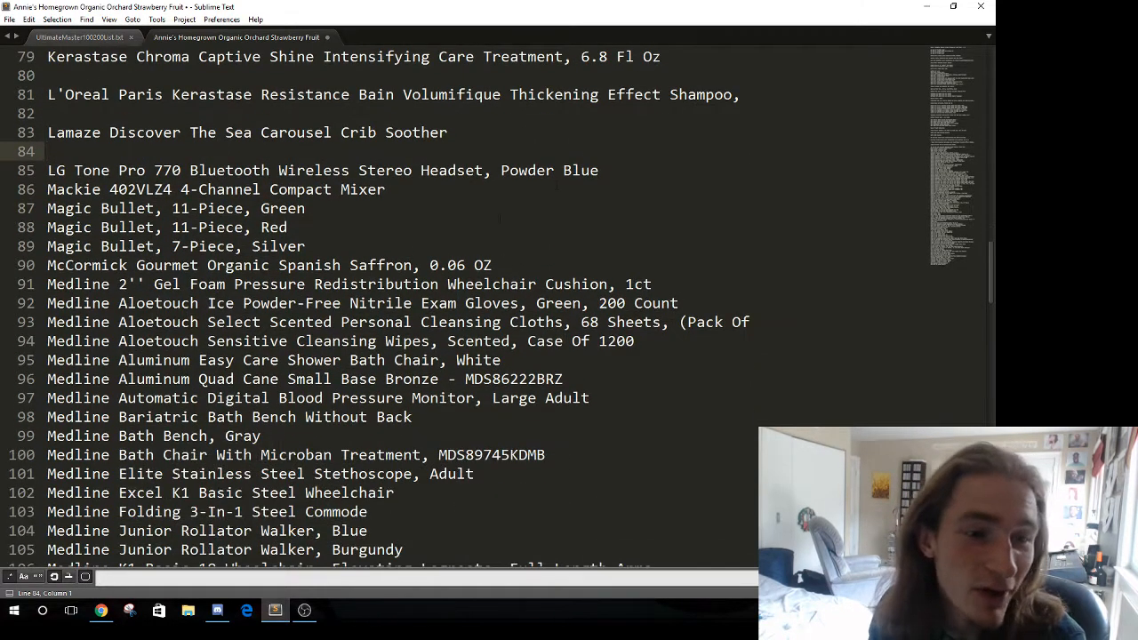
{"action": "left_click", "coordinate": [605, 169]}
{"action": "key", "text": "Return"}
{"action": "left_click", "coordinate": [387, 208]}
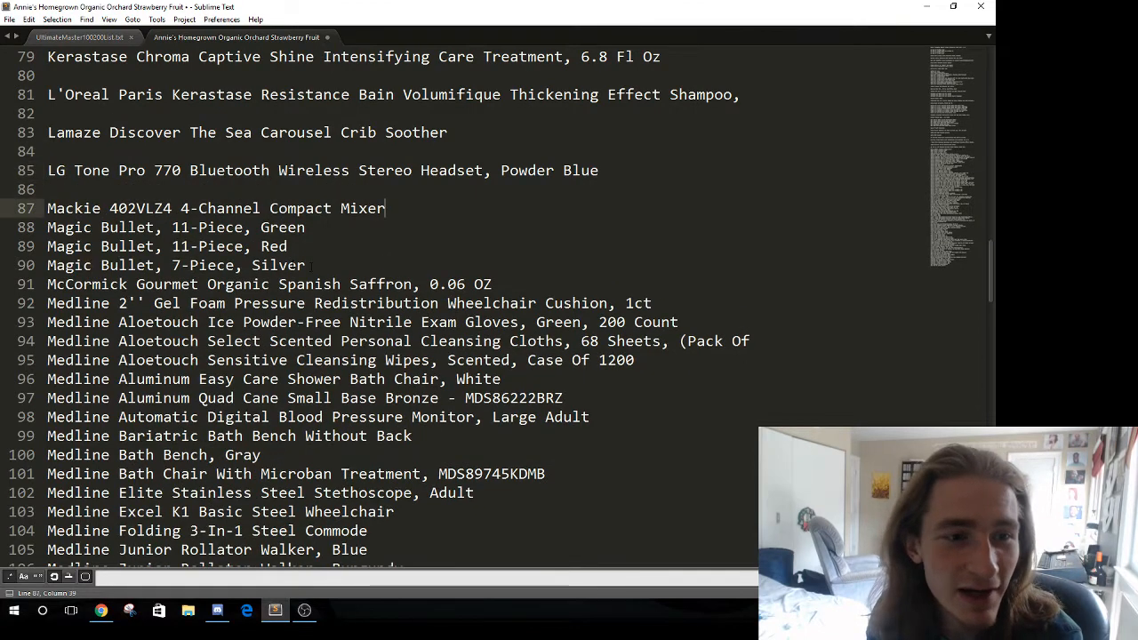
{"action": "key", "text": "Return"}
Step: Close the Magic Bullet group with a blank line after its 7-Piece, Silver entry and another after the McCormick saffron entry
{"action": "left_click", "coordinate": [338, 287]}
{"action": "key", "text": "Return"}
{"action": "scroll", "coordinate": [338, 286], "scroll_direction": "down", "scroll_amount": 2}
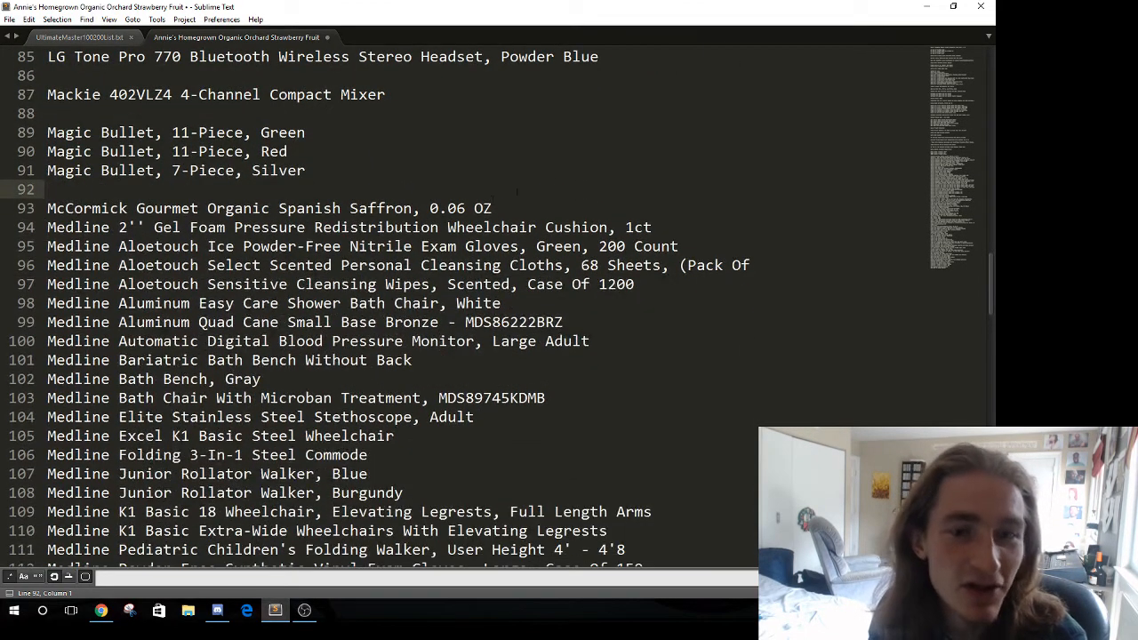
{"action": "left_click", "coordinate": [493, 208]}
{"action": "key", "text": "Return"}
Step: Close the Medline group with a blank line after the Ultra Lightweight Rollator, Burgundy entry
{"action": "scroll", "coordinate": [379, 306], "scroll_direction": "down", "scroll_amount": 10}
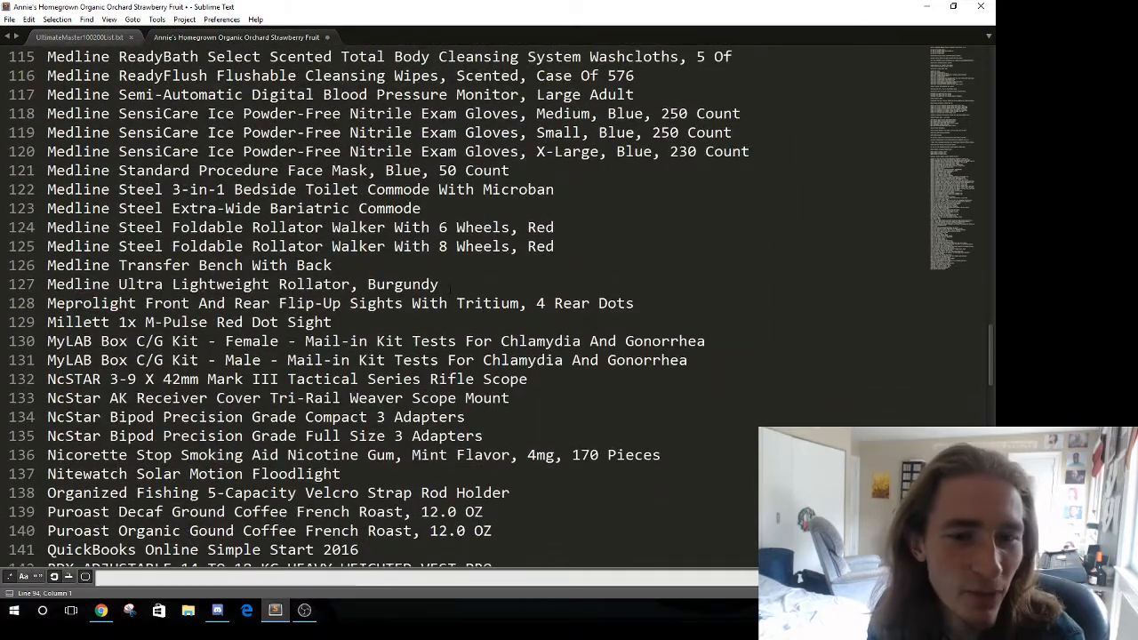
{"action": "left_click", "coordinate": [462, 285]}
{"action": "key", "text": "Return"}
Step: Insert blank lines after the Meprolight sights entry, the Millett red dot sight entry and the male MyLAB Box kit entry
{"action": "scroll", "coordinate": [436, 165], "scroll_direction": "down", "scroll_amount": 3}
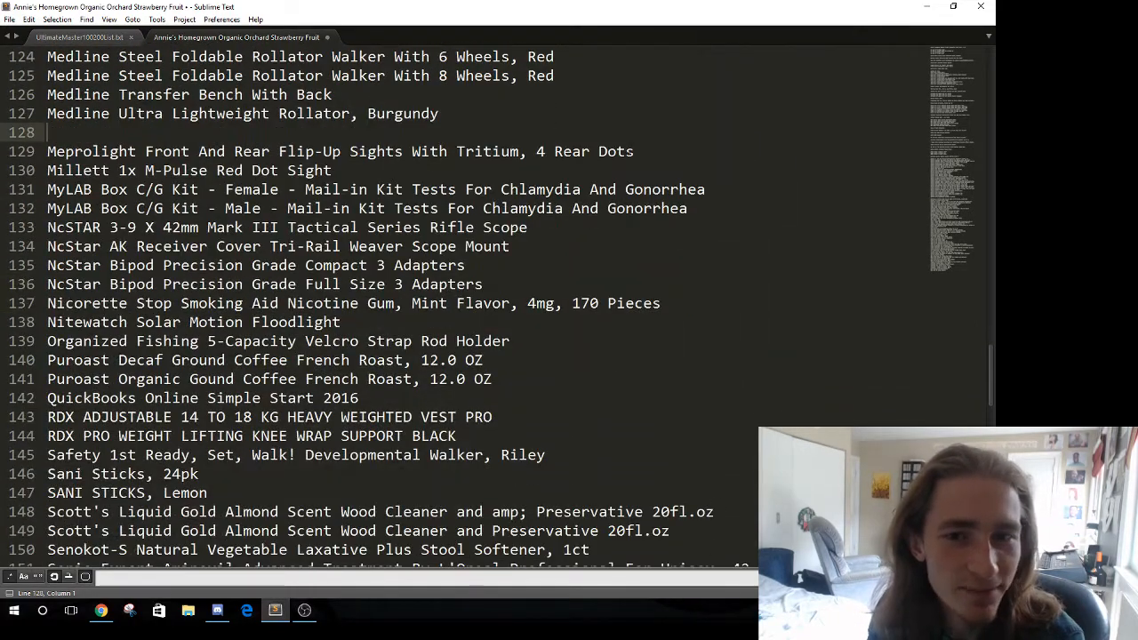
{"action": "scroll", "coordinate": [379, 306], "scroll_direction": "up", "scroll_amount": 5}
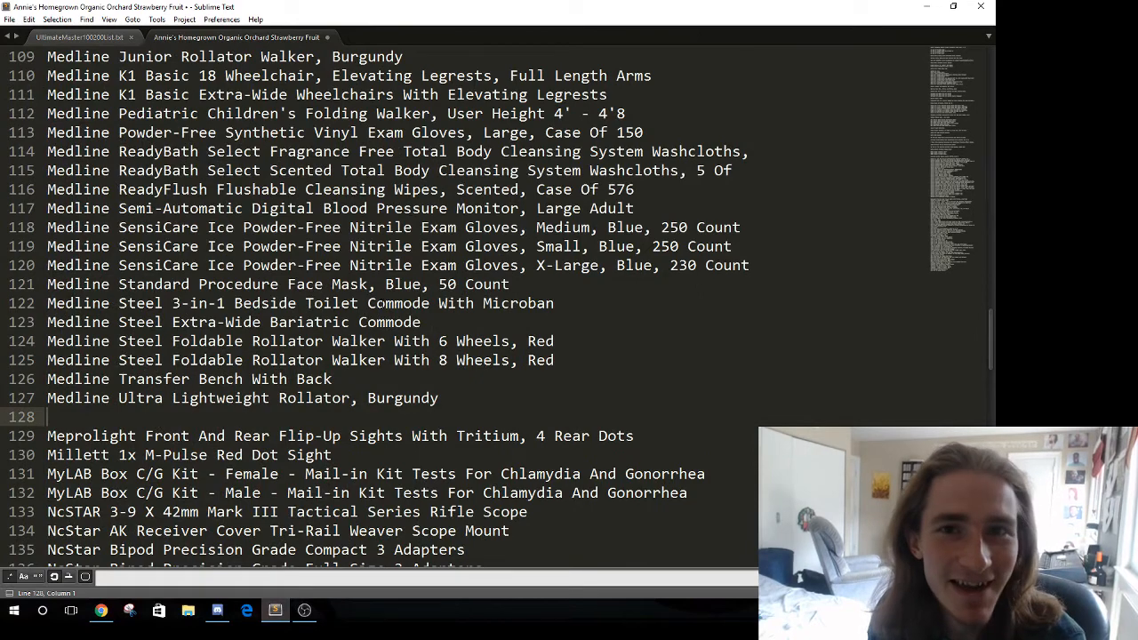
{"action": "scroll", "coordinate": [412, 306], "scroll_direction": "down", "scroll_amount": 1}
{"action": "scroll", "coordinate": [412, 306], "scroll_direction": "down", "scroll_amount": 3}
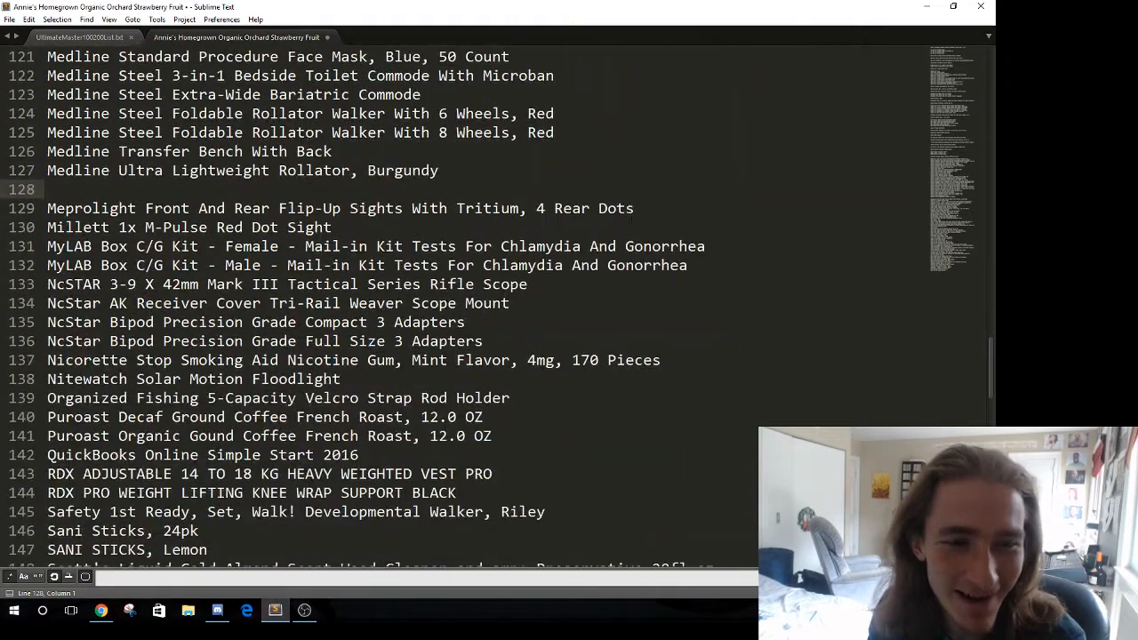
{"action": "key", "text": "Down"}
{"action": "key", "text": "End"}
{"action": "key", "text": "Return"}
{"action": "key", "text": "Down"}
{"action": "key", "text": "End"}
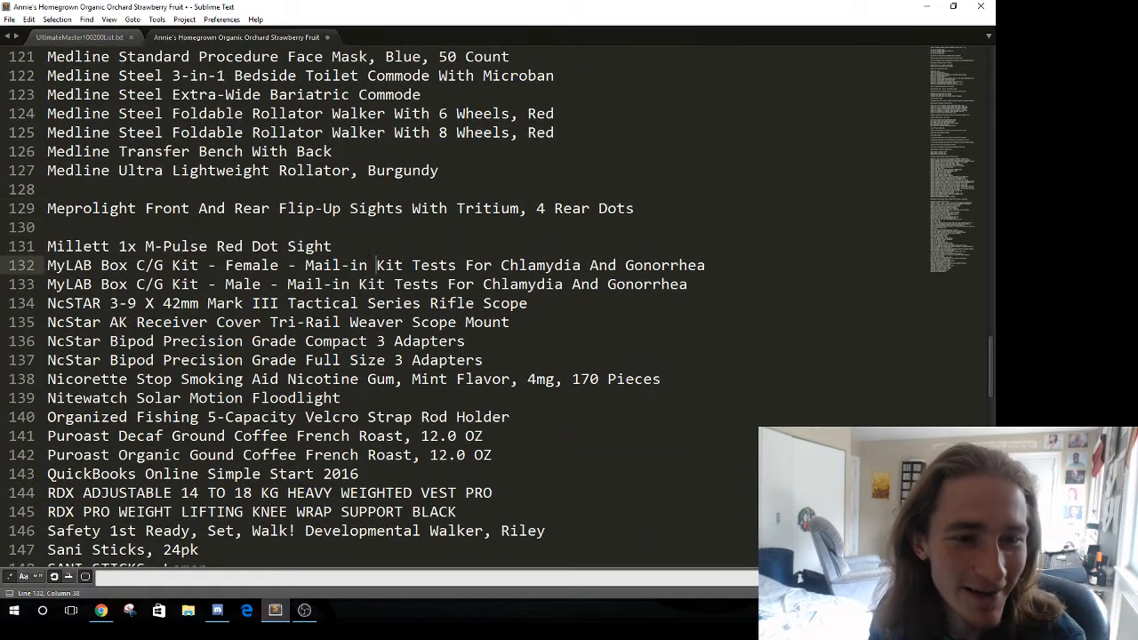
{"action": "key", "text": "Return"}
{"action": "left_click", "coordinate": [705, 305]}
{"action": "key", "text": "Return"}
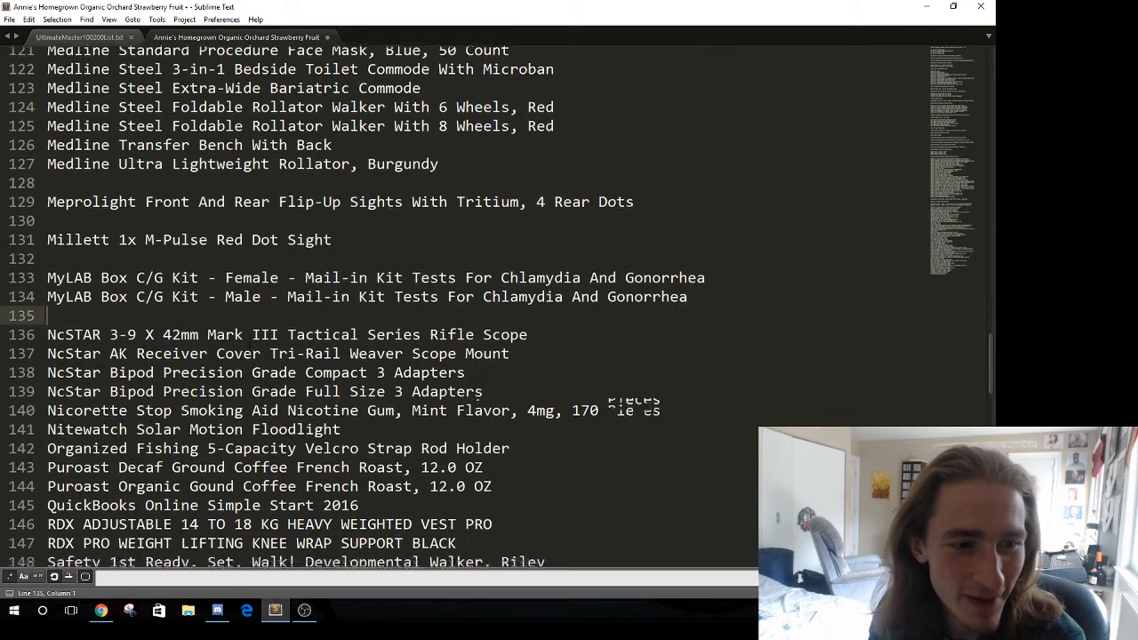
{"action": "scroll", "coordinate": [705, 305], "scroll_direction": "down", "scroll_amount": 2}
{"action": "left_click", "coordinate": [547, 227]}
{"action": "key", "text": "Return"}
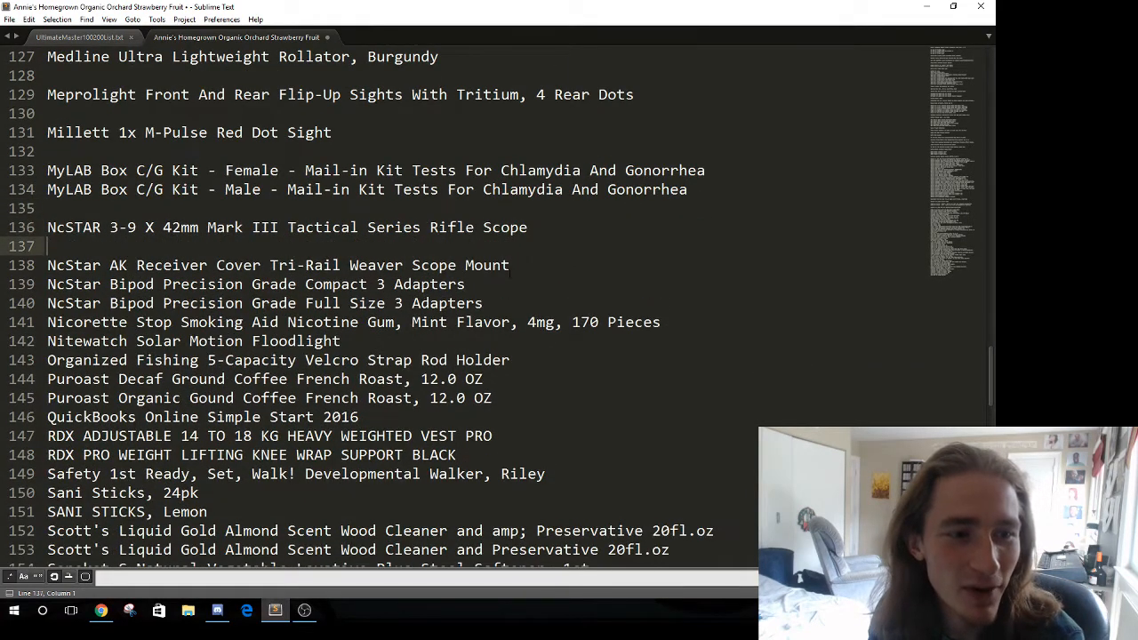
{"action": "left_click", "coordinate": [40, 271]}
{"action": "key", "text": "BackSpace"}
Step: Insert blank lines after the NcStar Full Size bipod, Nitewatch Solar Motion Floodlight and Organized Fishing rod holder entries
{"action": "scroll", "coordinate": [40, 271], "scroll_direction": "down", "scroll_amount": 2}
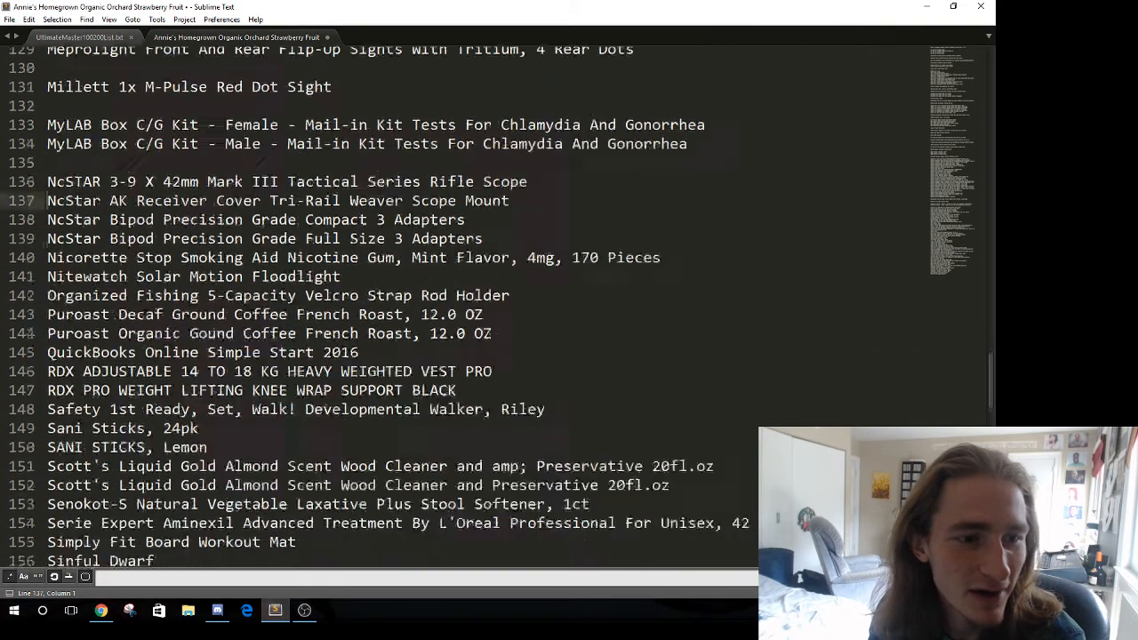
{"action": "left_click", "coordinate": [493, 171]}
{"action": "key", "text": "Return"}
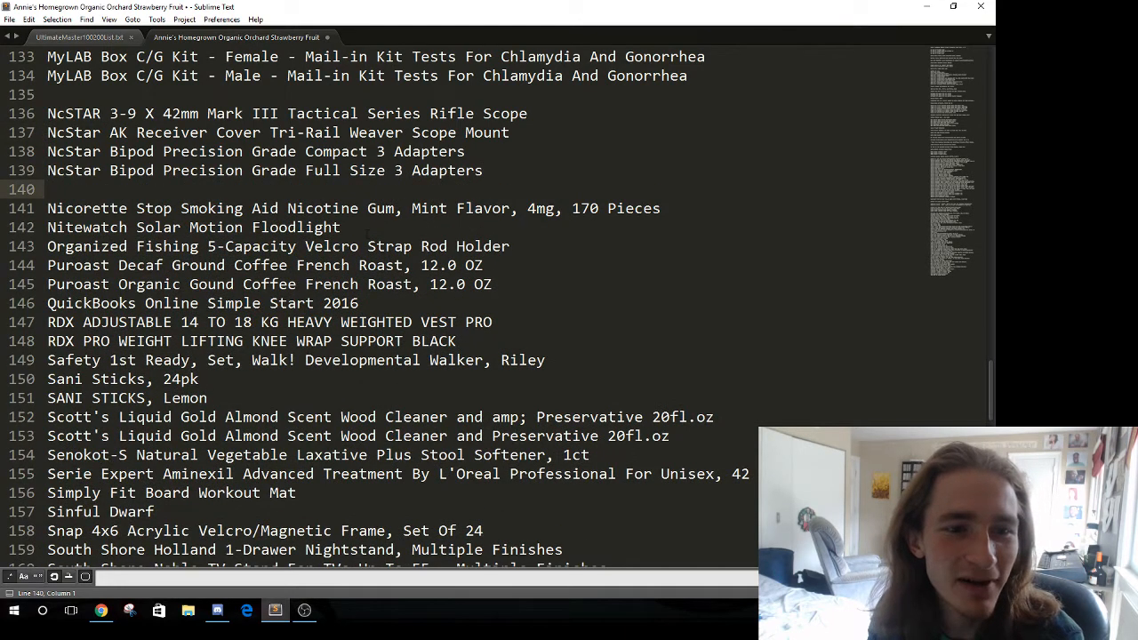
{"action": "left_click", "coordinate": [365, 229]}
{"action": "key", "text": "Return"}
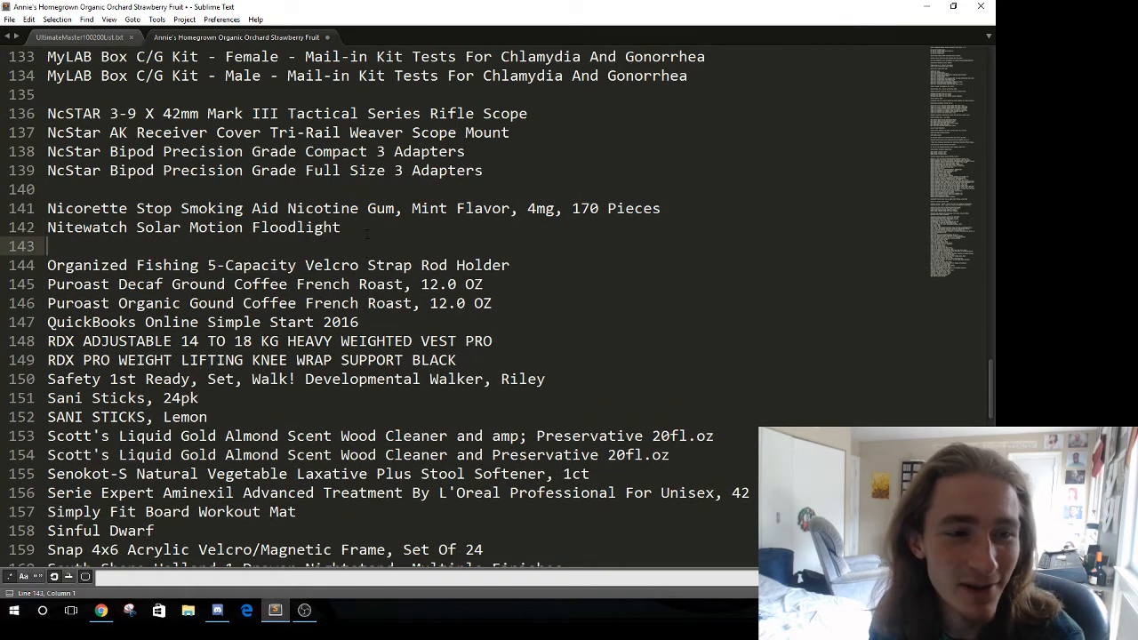
{"action": "scroll", "coordinate": [366, 231], "scroll_direction": "down", "scroll_amount": 1}
{"action": "left_click", "coordinate": [536, 205]}
{"action": "key", "text": "Return"}
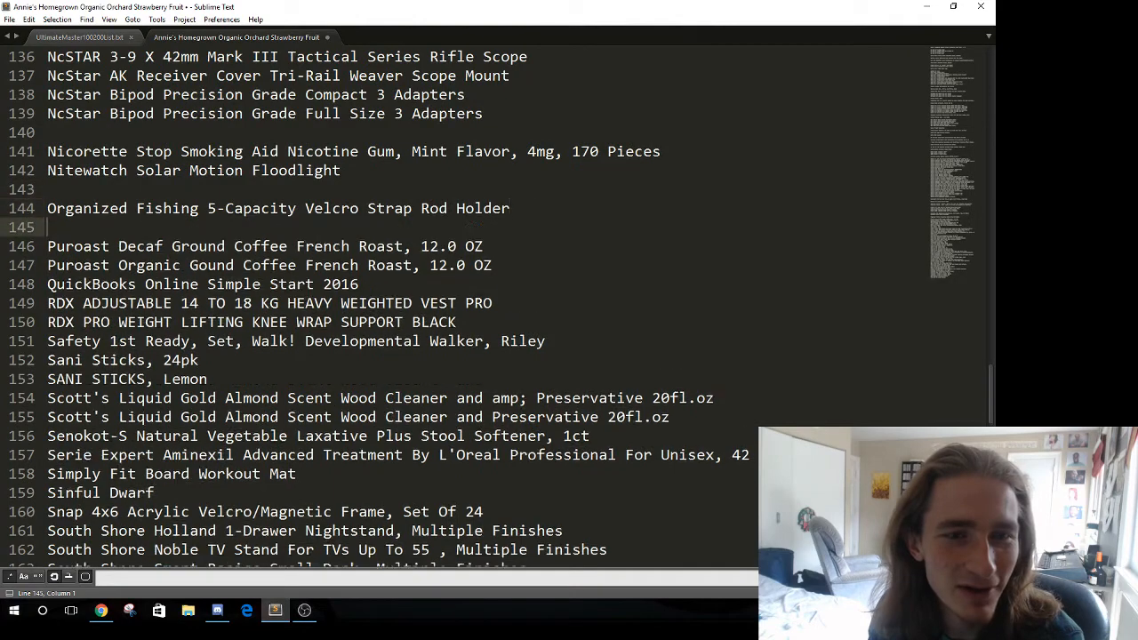
Step: Examine the titles of the NcStar rifle scope, scope mount and bipod entries
{"action": "scroll", "coordinate": [536, 206], "scroll_direction": "up", "scroll_amount": 2}
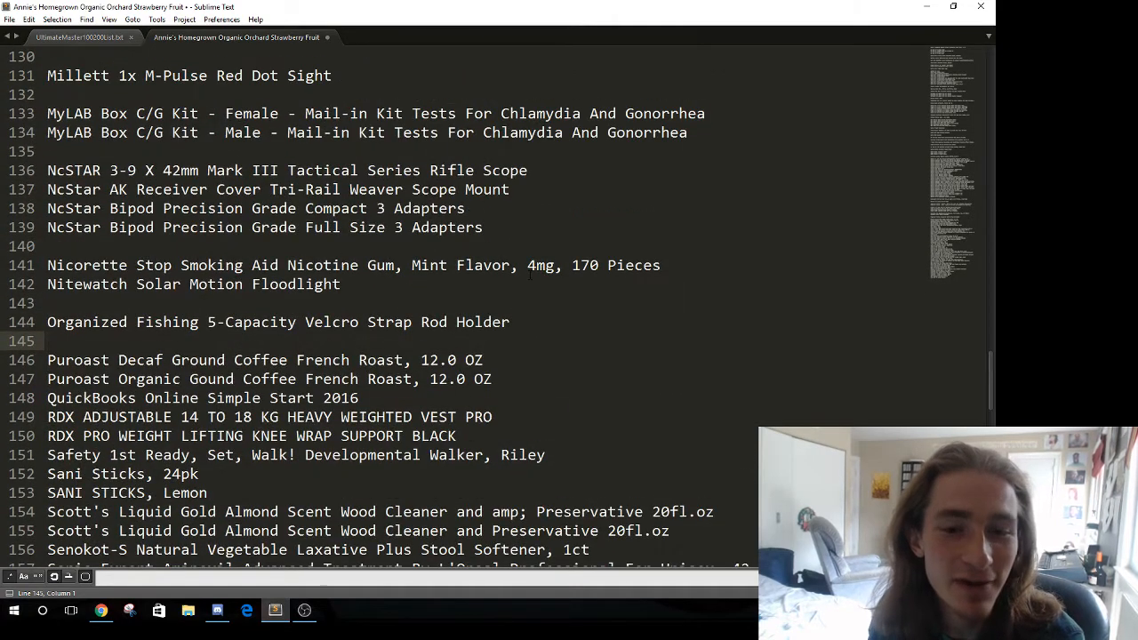
{"action": "double_click", "coordinate": [505, 170]}
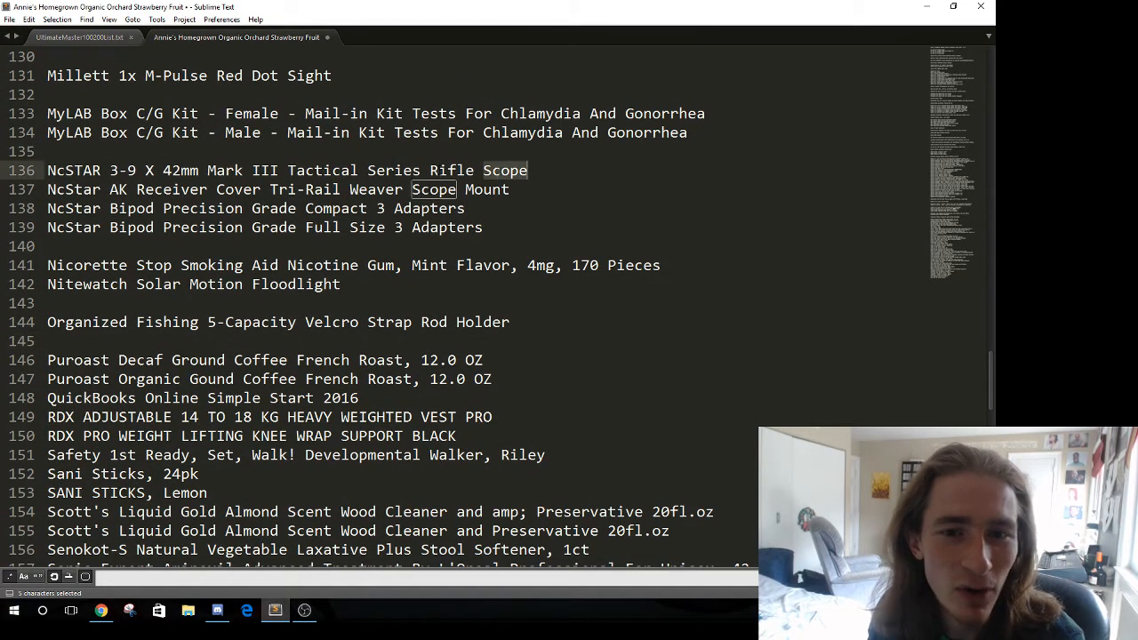
{"action": "double_click", "coordinate": [437, 172]}
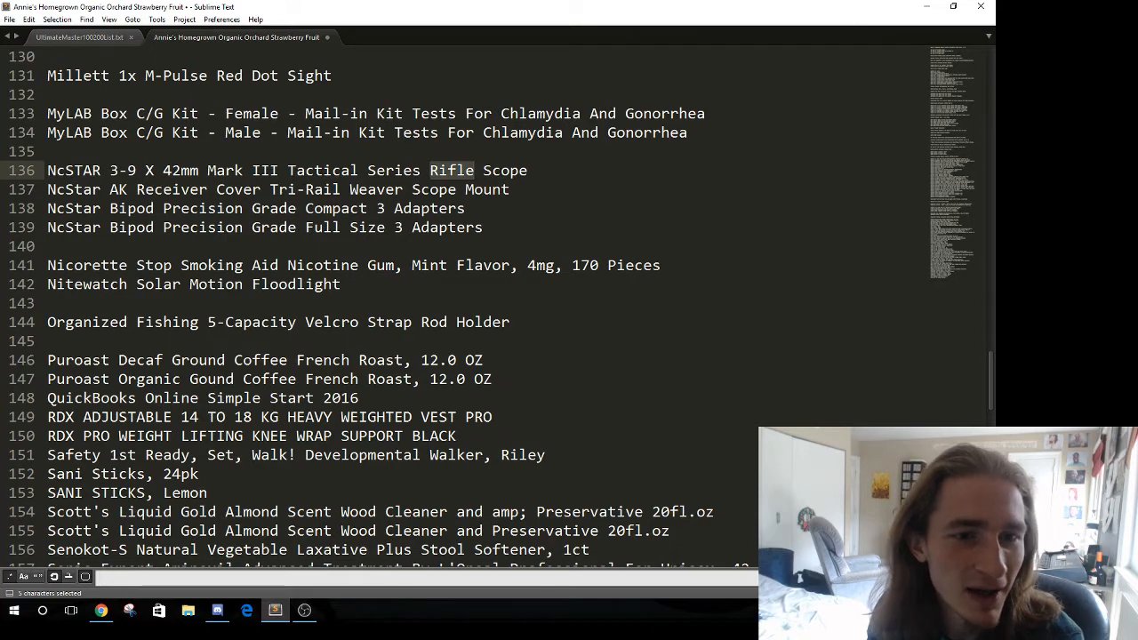
{"action": "double_click", "coordinate": [322, 172]}
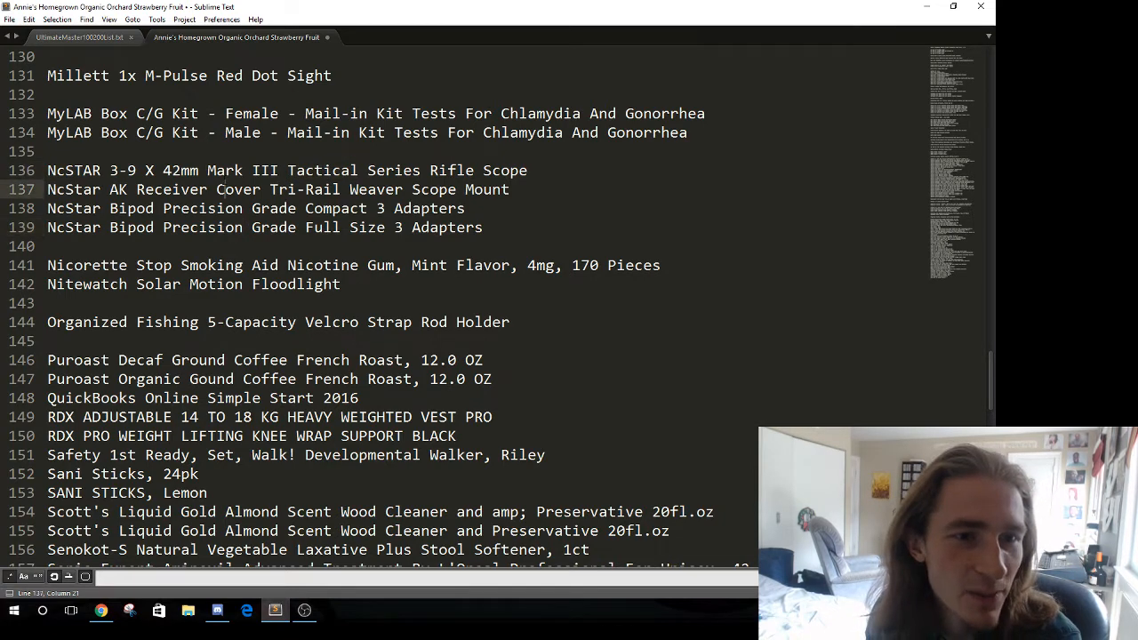
{"action": "triple_click", "coordinate": [232, 188]}
{"action": "double_click", "coordinate": [223, 177]}
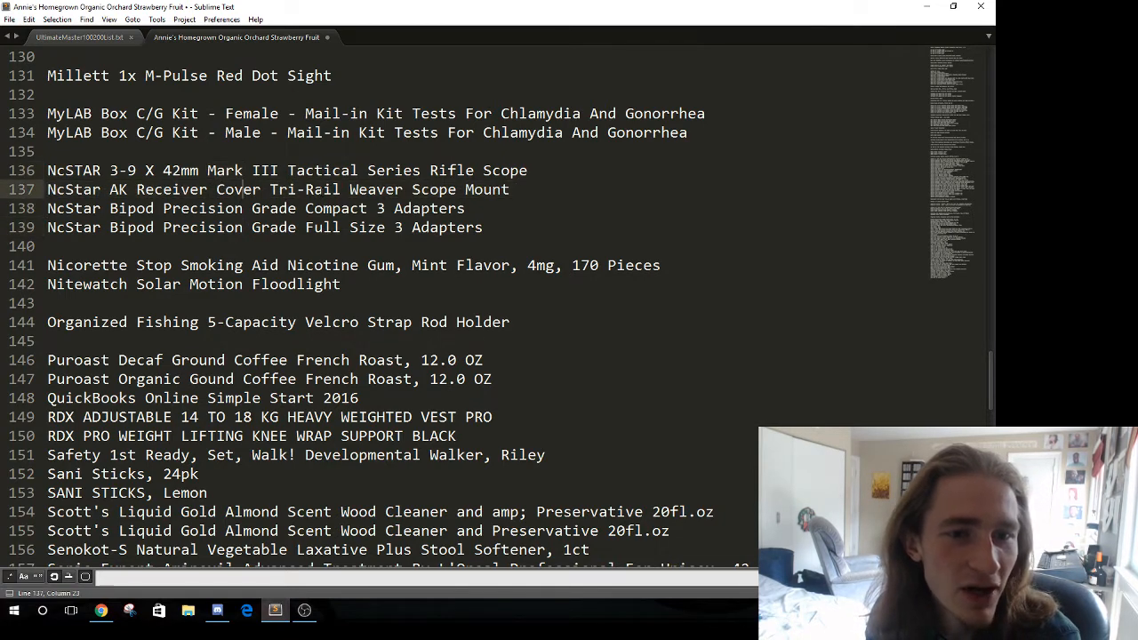
{"action": "double_click", "coordinate": [322, 192]}
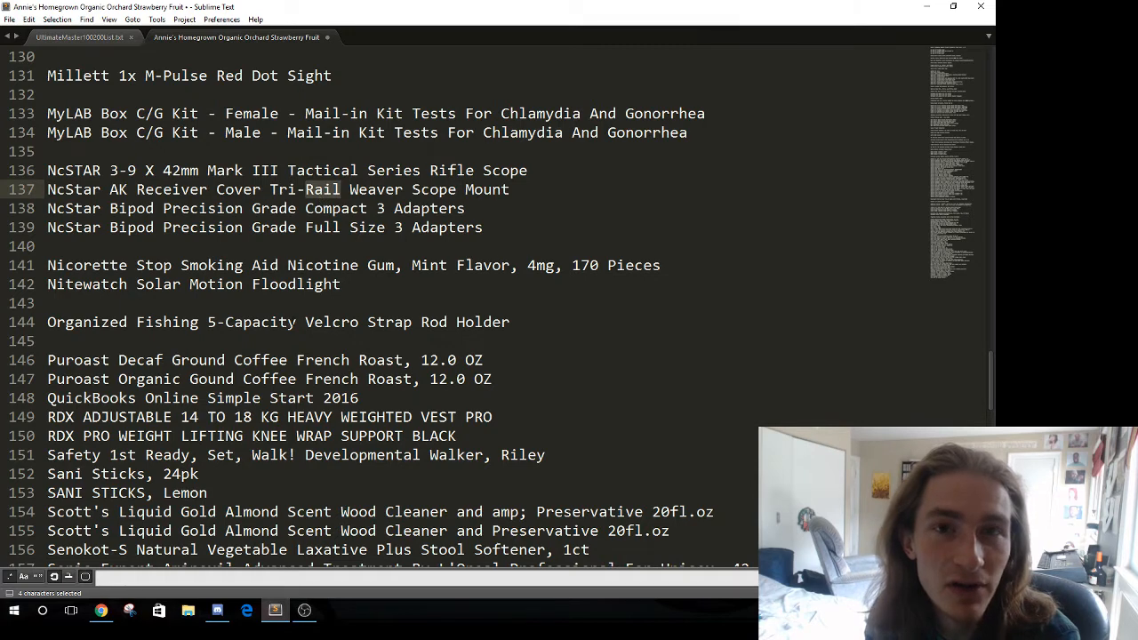
{"action": "double_click", "coordinate": [316, 207]}
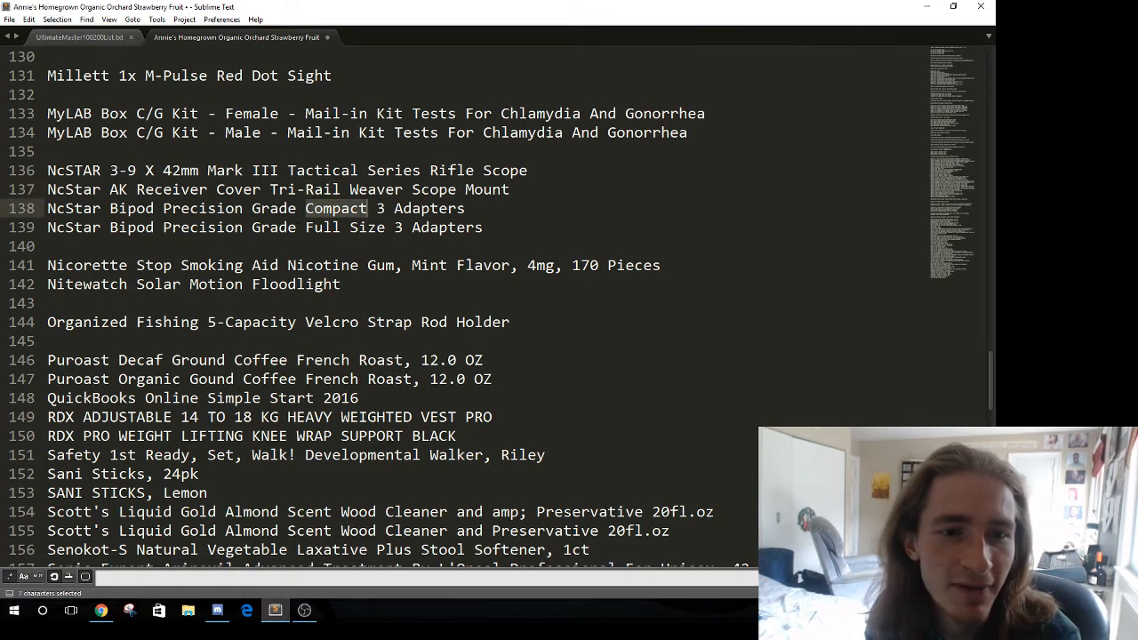
{"action": "double_click", "coordinate": [322, 189]}
{"action": "double_click", "coordinate": [118, 190]}
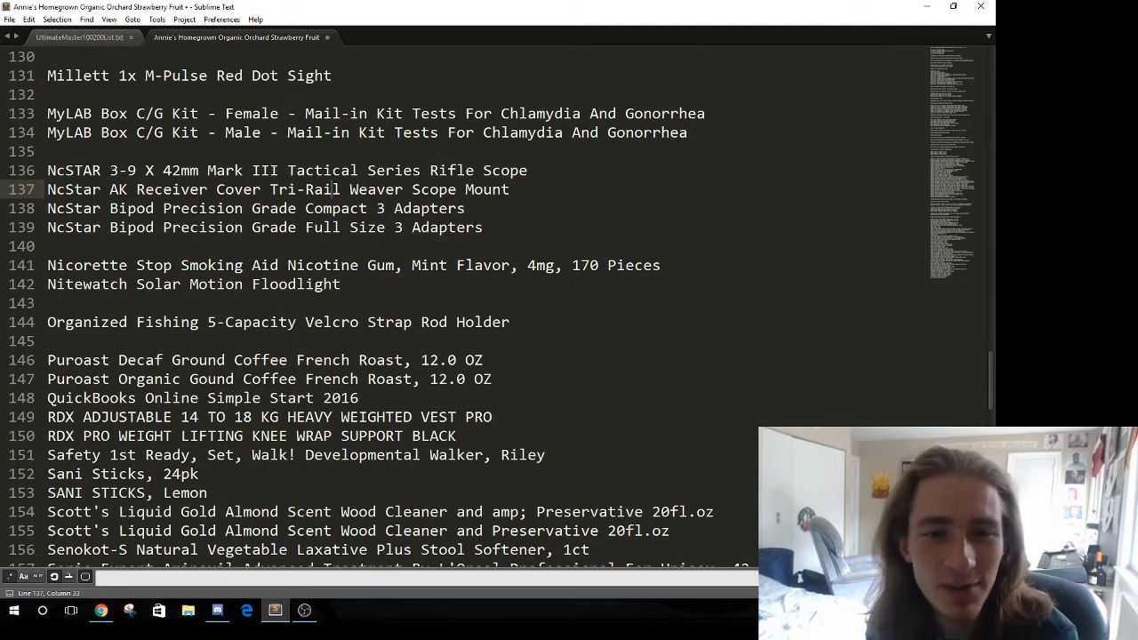
{"action": "left_click", "coordinate": [489, 227]}
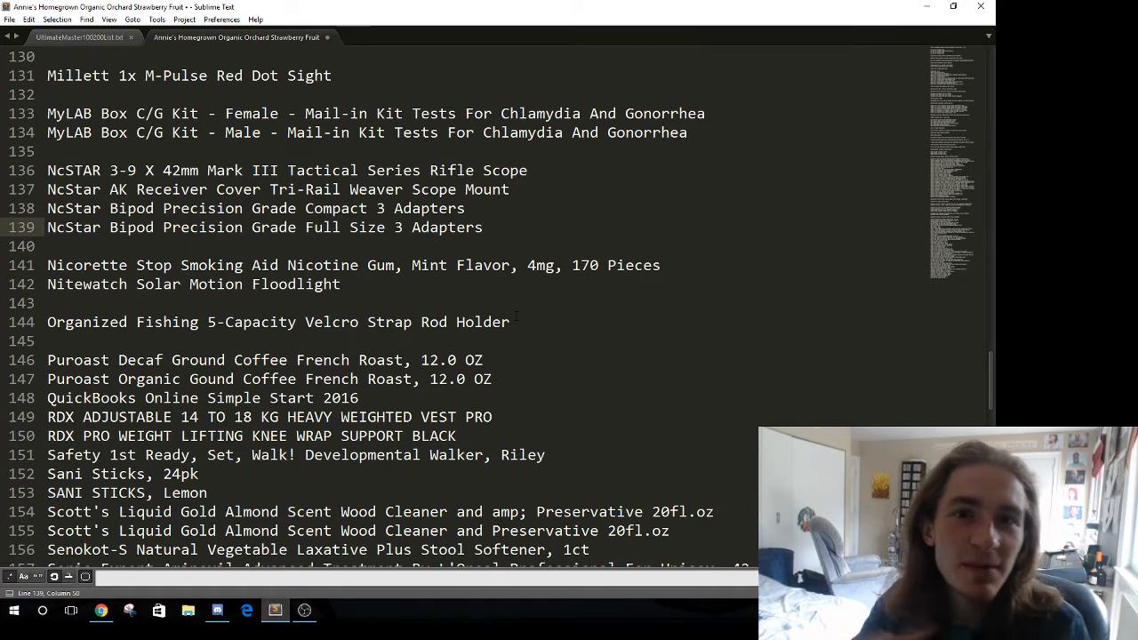
{"action": "left_click", "coordinate": [243, 265]}
{"action": "scroll", "coordinate": [507, 284], "scroll_direction": "down", "scroll_amount": 1}
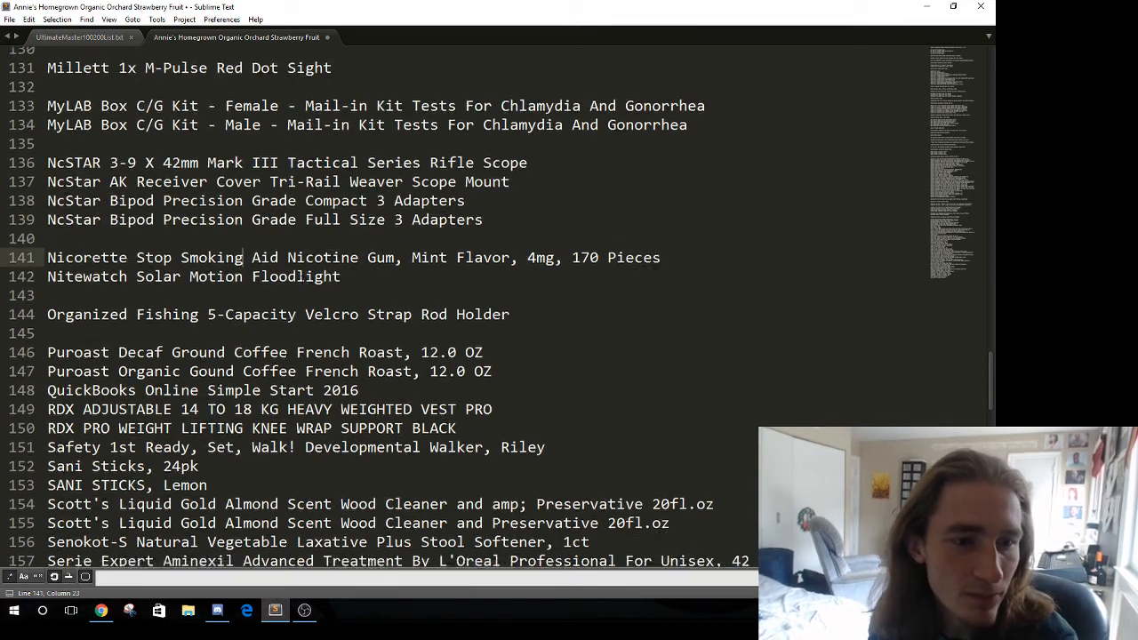
Step: Insert blank lines after the Puroast Organic coffee, QuickBooks Online Simple Start 2016 and RDX knee wrap entries
{"action": "left_click", "coordinate": [493, 322]}
{"action": "key", "text": "Return"}
{"action": "scroll", "coordinate": [445, 311], "scroll_direction": "down", "scroll_amount": 2}
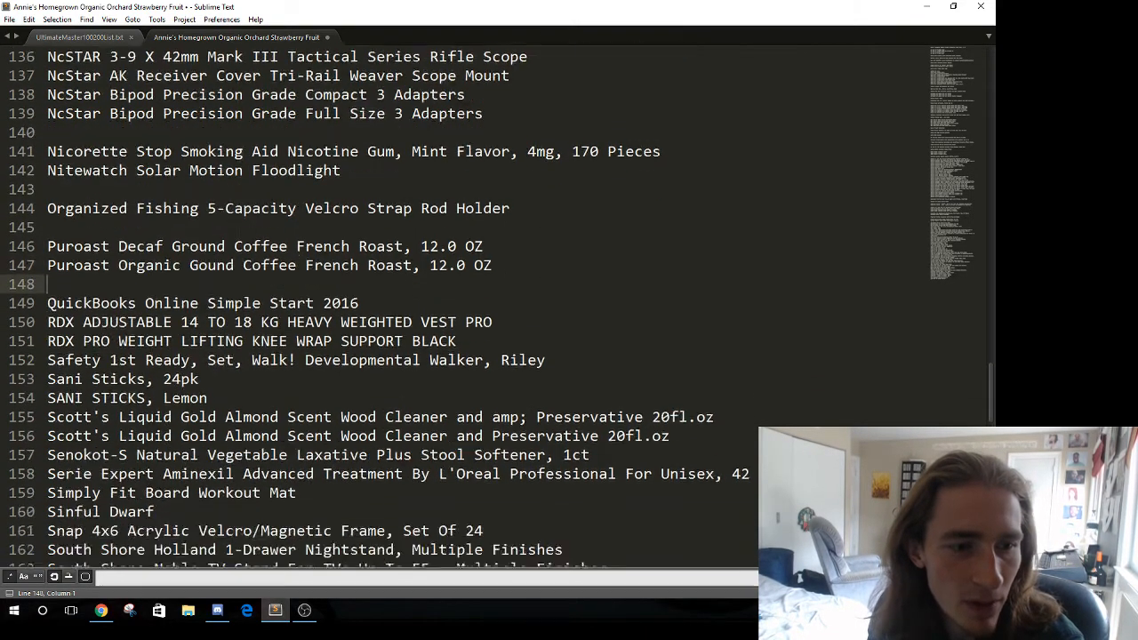
{"action": "left_click", "coordinate": [374, 246]}
{"action": "key", "text": "Return"}
{"action": "scroll", "coordinate": [487, 312], "scroll_direction": "down", "scroll_amount": 2}
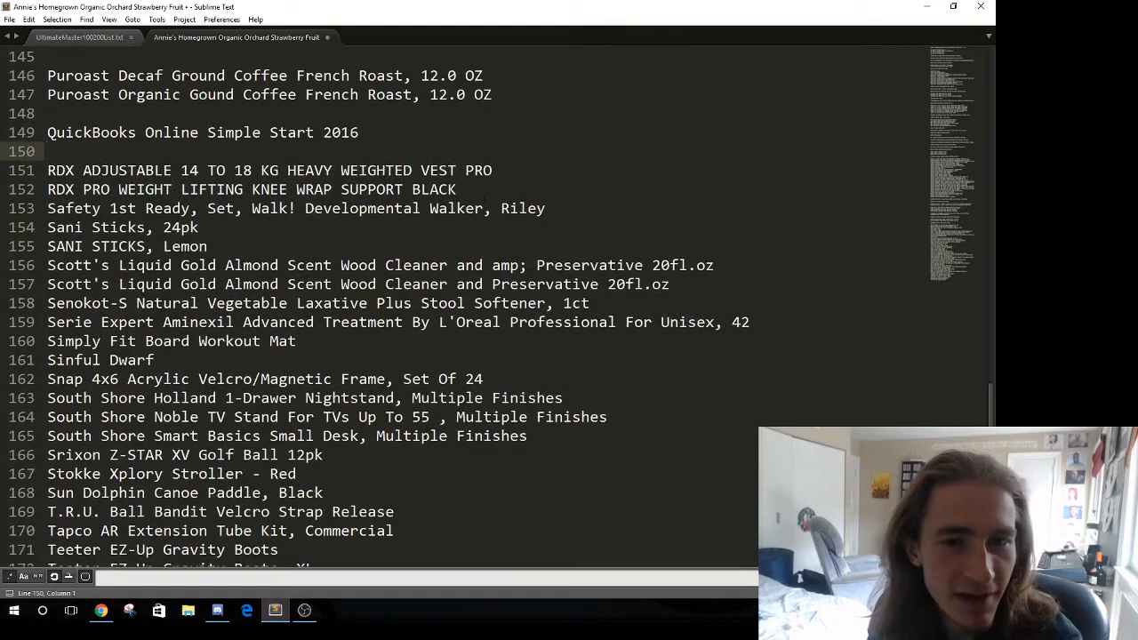
{"action": "left_click", "coordinate": [480, 189]}
{"action": "key", "text": "Return"}
Step: Insert blank lines after the Safety 1st walker entry, the SANI STICKS, Lemon entry and the last Scott's Liquid Gold entry
{"action": "left_click", "coordinate": [219, 251]}
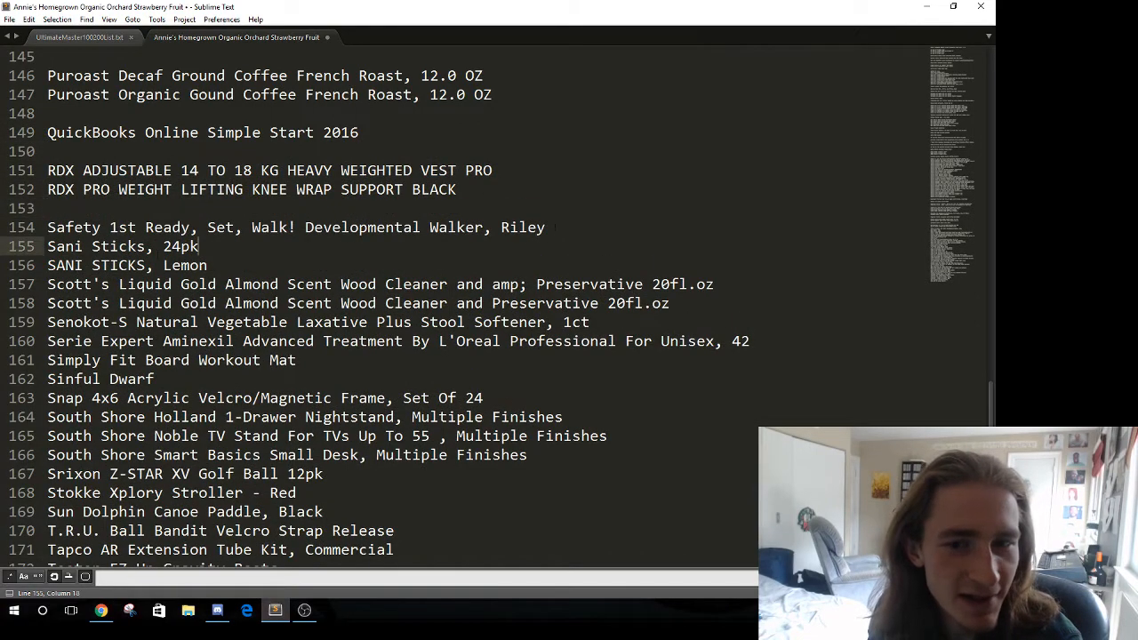
{"action": "left_click", "coordinate": [555, 228]}
{"action": "key", "text": "Return"}
{"action": "scroll", "coordinate": [314, 165], "scroll_direction": "down", "scroll_amount": 2}
{"action": "left_click", "coordinate": [314, 164]}
{"action": "key", "text": "Return"}
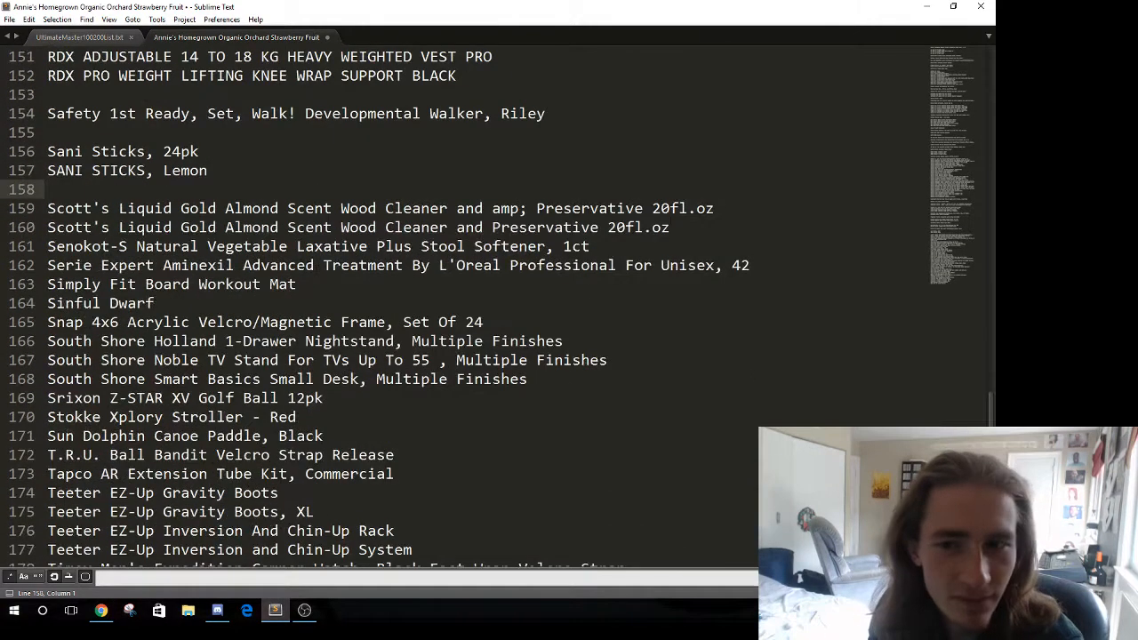
{"action": "left_click", "coordinate": [671, 227]}
{"action": "key", "text": "Return"}
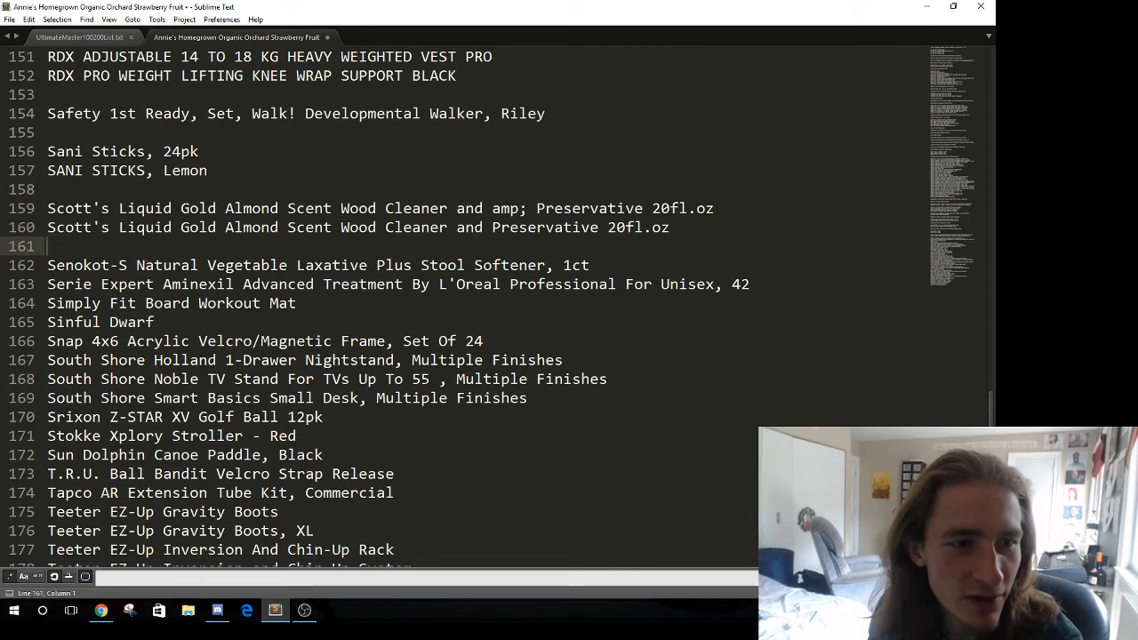
Step: Insert blank lines after the Senokot-S laxative, Serie Expert Aminexil treatment and Simply Fit Board Workout Mat entries
{"action": "scroll", "coordinate": [480, 302], "scroll_direction": "down", "scroll_amount": 2}
{"action": "left_click", "coordinate": [694, 153]}
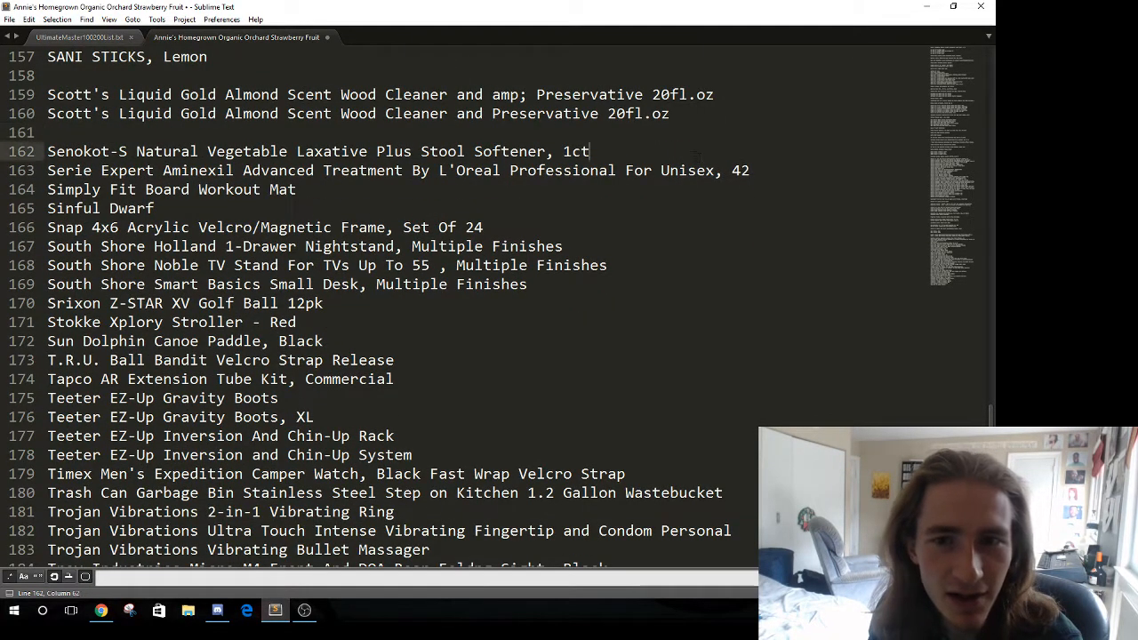
{"action": "key", "text": "Return"}
{"action": "left_click", "coordinate": [763, 190]}
{"action": "key", "text": "Return"}
{"action": "left_click", "coordinate": [693, 228]}
{"action": "key", "text": "Return"}
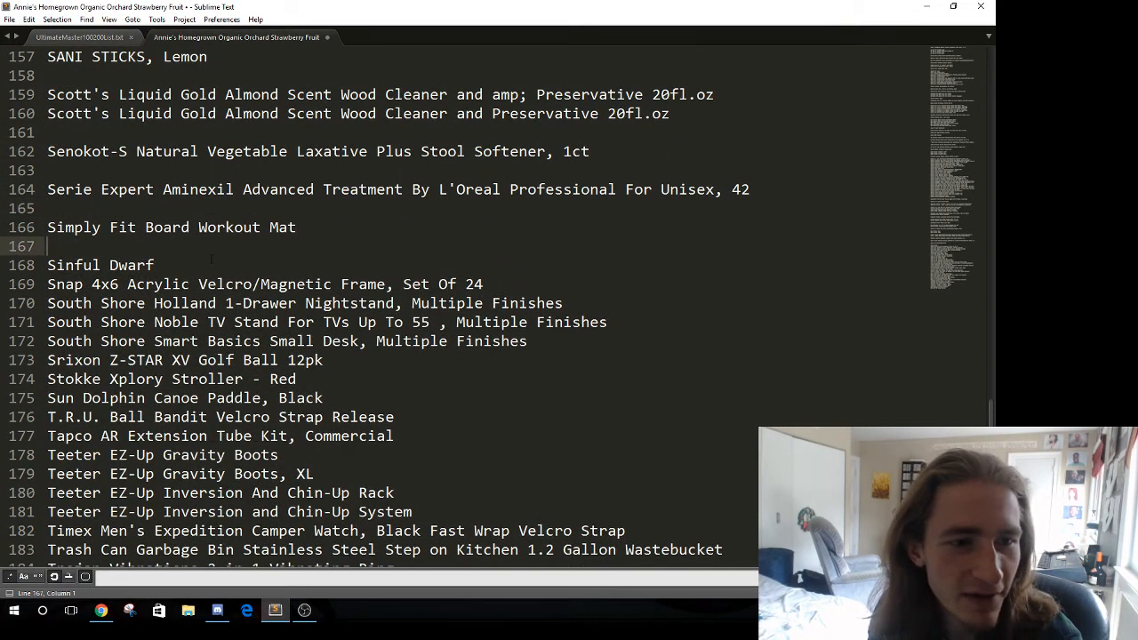
Step: Insert blank lines after the Sinful Dwarf and Snap 4x6 Acrylic Velcro/Magnetic Frame entries
{"action": "left_click", "coordinate": [160, 265]}
{"action": "key", "text": "Return"}
{"action": "scroll", "coordinate": [86, 132], "scroll_direction": "down", "scroll_amount": 2}
{"action": "double_click", "coordinate": [78, 151]}
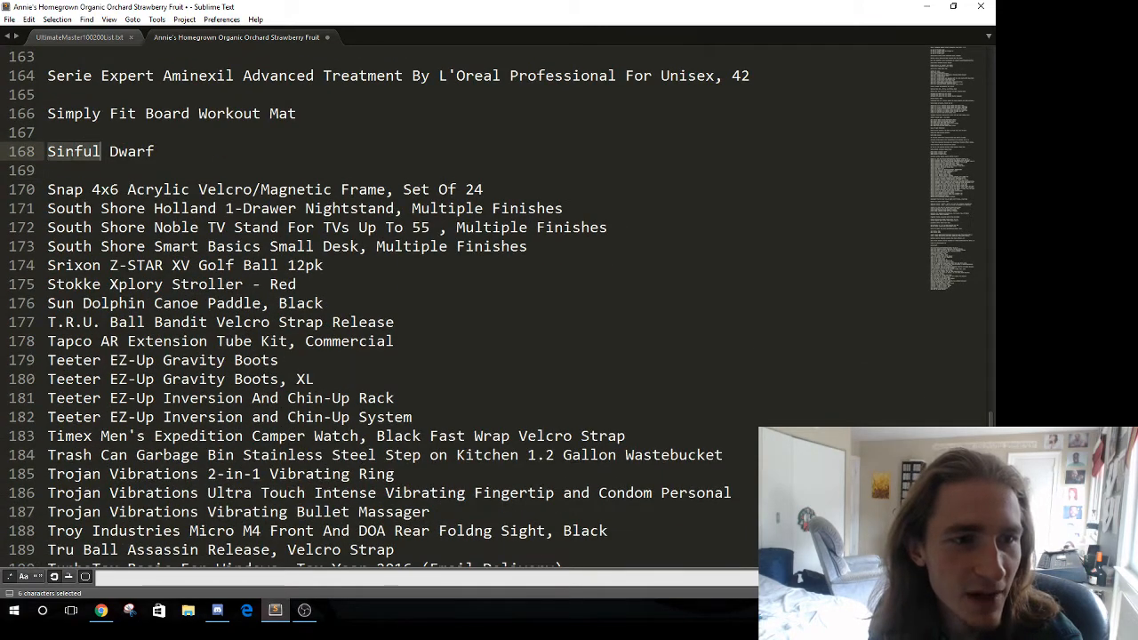
{"action": "left_click", "coordinate": [534, 187]}
{"action": "key", "text": "Return"}
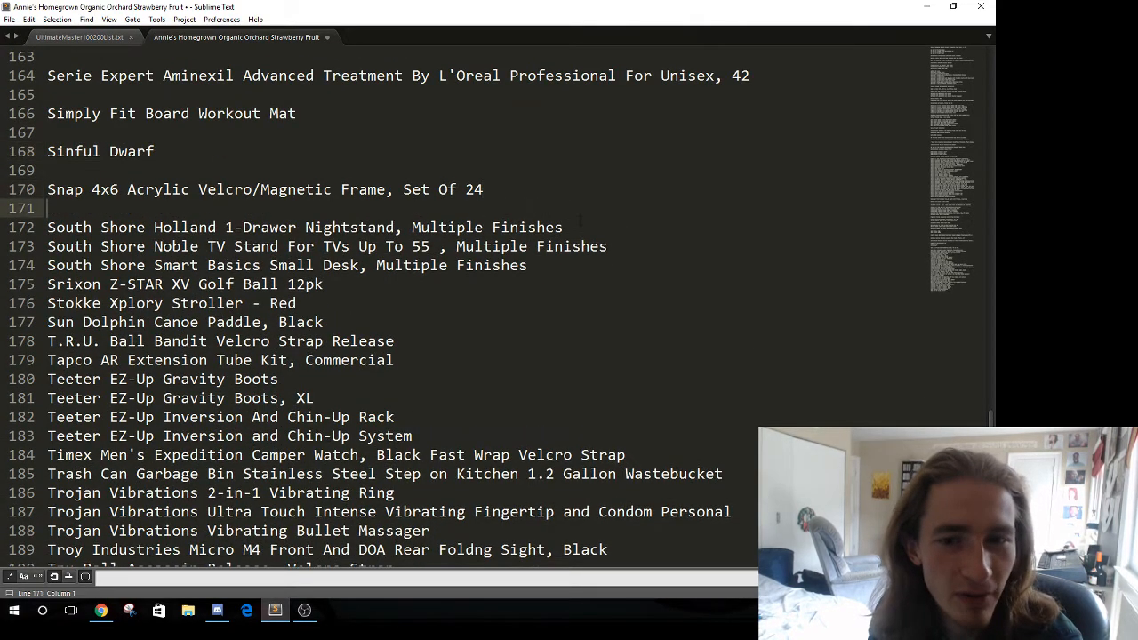
Step: Insert a blank line after each of the South Shore nightstand, TV stand and small desk entries
{"action": "left_click", "coordinate": [577, 228]}
{"action": "key", "text": "Return"}
{"action": "left_click", "coordinate": [622, 265]}
{"action": "key", "text": "Return"}
{"action": "left_click", "coordinate": [553, 303]}
{"action": "key", "text": "Return"}
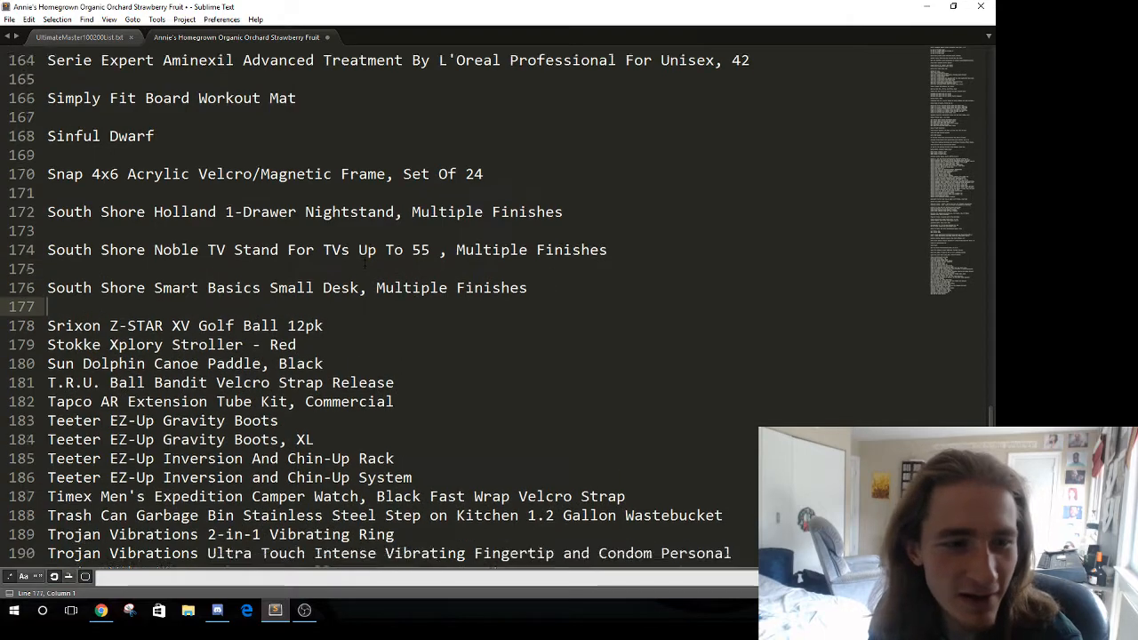
Step: Remove the blank lines between the three South Shore entries, keeping one blank line above the group
{"action": "scroll", "coordinate": [355, 302], "scroll_direction": "down", "scroll_amount": 3}
{"action": "scroll", "coordinate": [356, 303], "scroll_direction": "up", "scroll_amount": 2}
{"action": "key", "text": "Up"}
{"action": "key", "text": "BackSpace"}
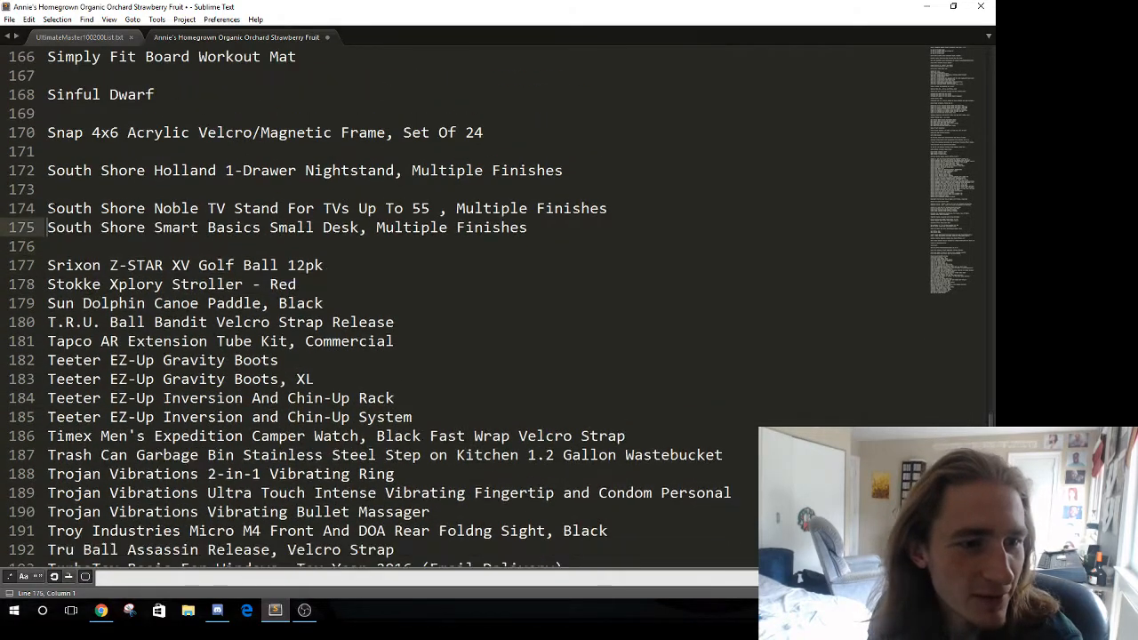
{"action": "key", "text": "Up"}
{"action": "key", "text": "BackSpace"}
{"action": "key", "text": "Up"}
{"action": "key", "text": "BackSpace"}
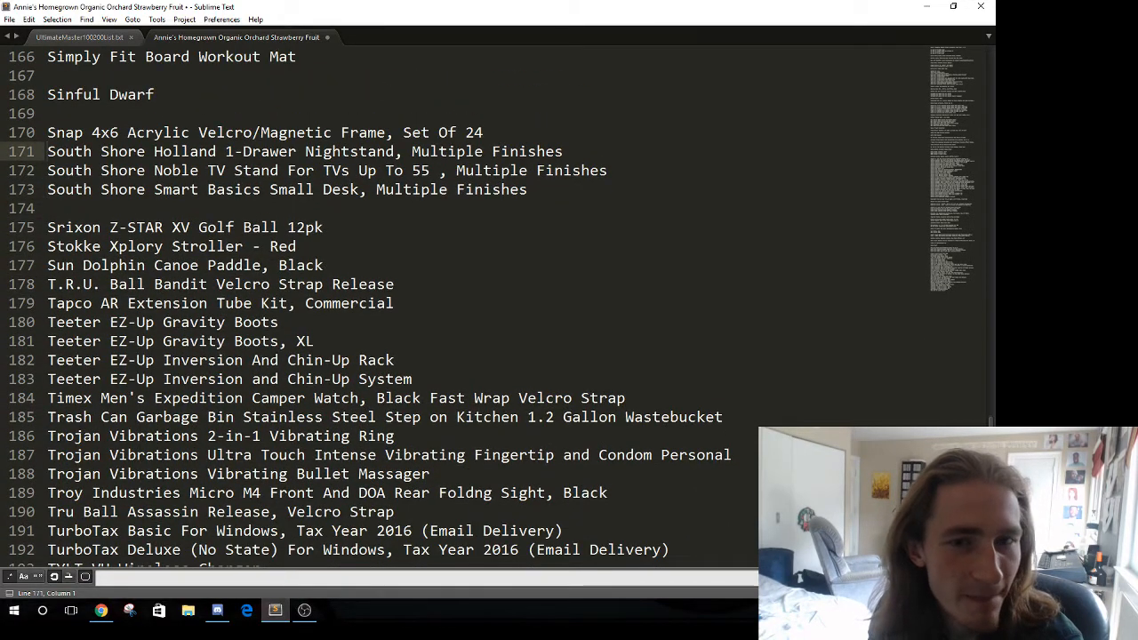
{"action": "key", "text": "Return"}
Step: Insert blank lines after the Srixon golf ball, Stokke Xplory Stroller and Sun Dolphin Canoe Paddle entries
{"action": "scroll", "coordinate": [302, 222], "scroll_direction": "down", "scroll_amount": 1}
{"action": "left_click", "coordinate": [335, 189]}
{"action": "key", "text": "Return"}
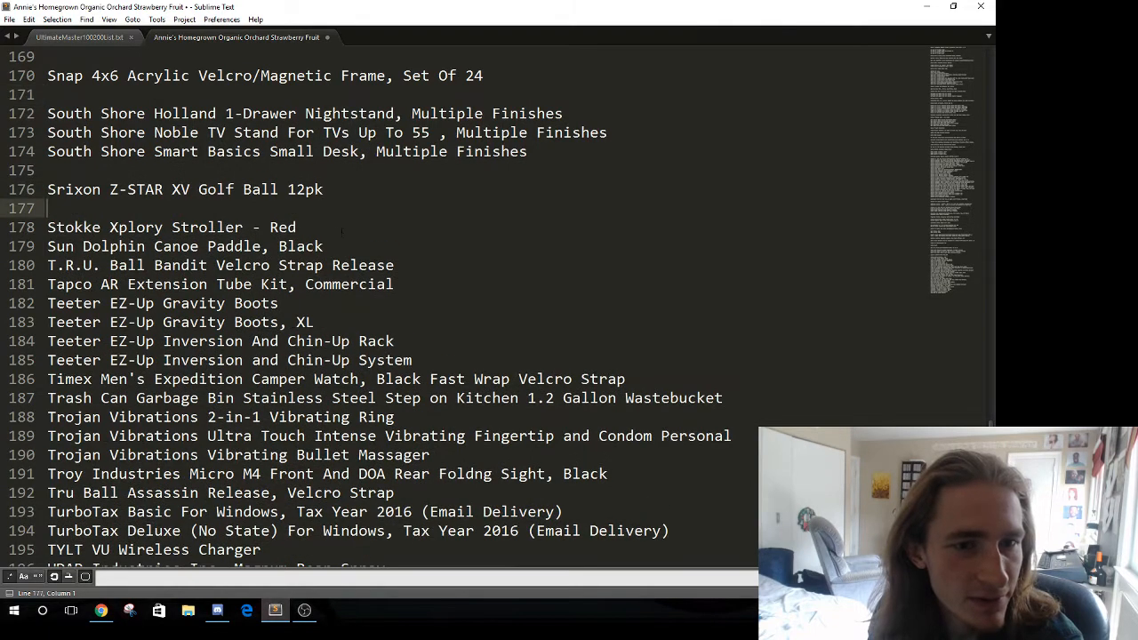
{"action": "key", "text": "Down"}
{"action": "key", "text": "End"}
{"action": "key", "text": "Return"}
{"action": "key", "text": "Down"}
{"action": "key", "text": "End"}
{"action": "key", "text": "Return"}
Step: Insert blank lines after the T.R.U. Ball Bandit release and Tapco AR Extension Tube Kit entries
{"action": "key", "text": "Down"}
{"action": "key", "text": "End"}
{"action": "key", "text": "Return"}
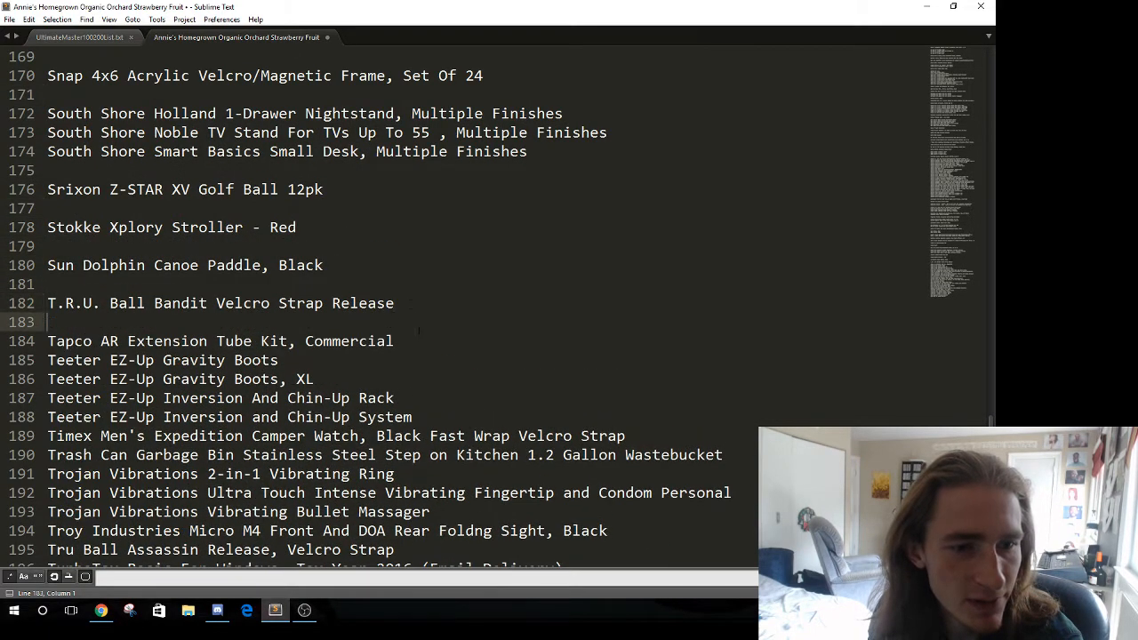
{"action": "key", "text": "Down"}
{"action": "key", "text": "End"}
{"action": "key", "text": "Return"}
Step: Close the Teeter group with a blank line after the Inversion and Chin-Up System entry
{"action": "scroll", "coordinate": [421, 333], "scroll_direction": "down", "scroll_amount": 4}
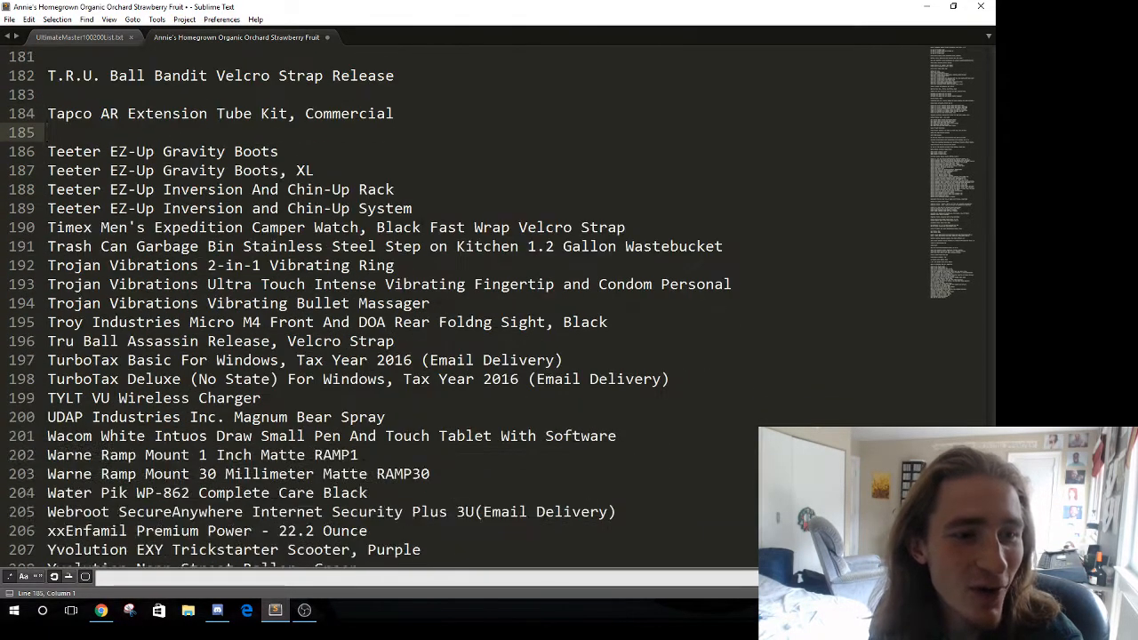
{"action": "key", "text": "Down"}
{"action": "key", "text": "Down"}
{"action": "key", "text": "Down"}
{"action": "key", "text": "Down"}
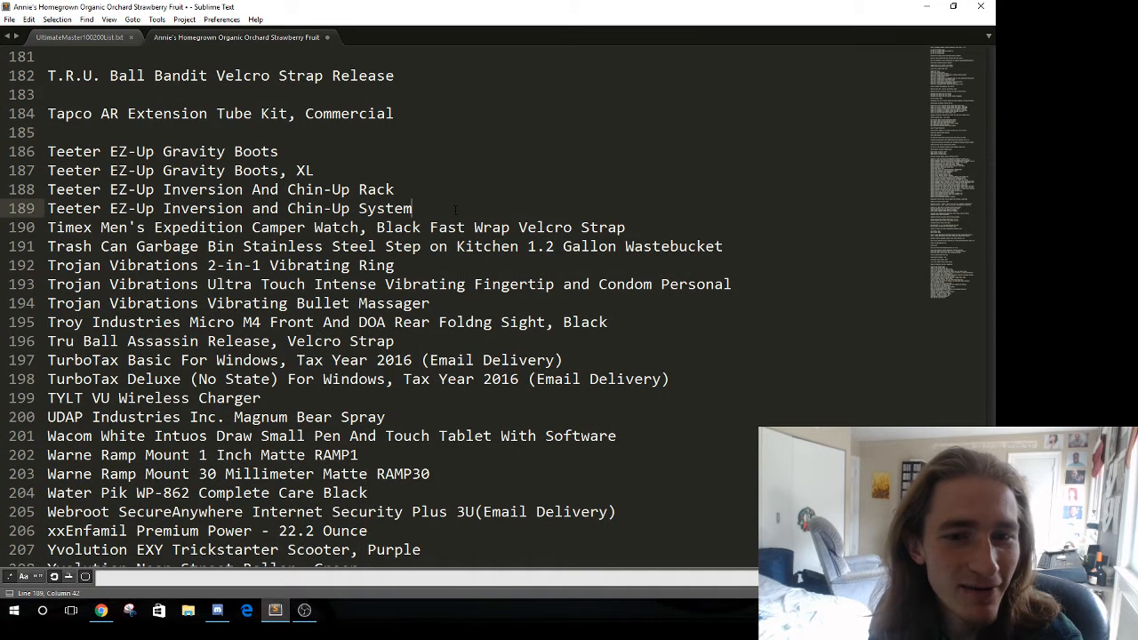
{"action": "key", "text": "End"}
{"action": "key", "text": "Return"}
Step: Insert blank lines after the Timex Expedition Camper Watch and Trash Can Garbage Bin entries
{"action": "scroll", "coordinate": [487, 311], "scroll_direction": "down", "scroll_amount": 1}
{"action": "left_click", "coordinate": [647, 194]}
{"action": "key", "text": "Return"}
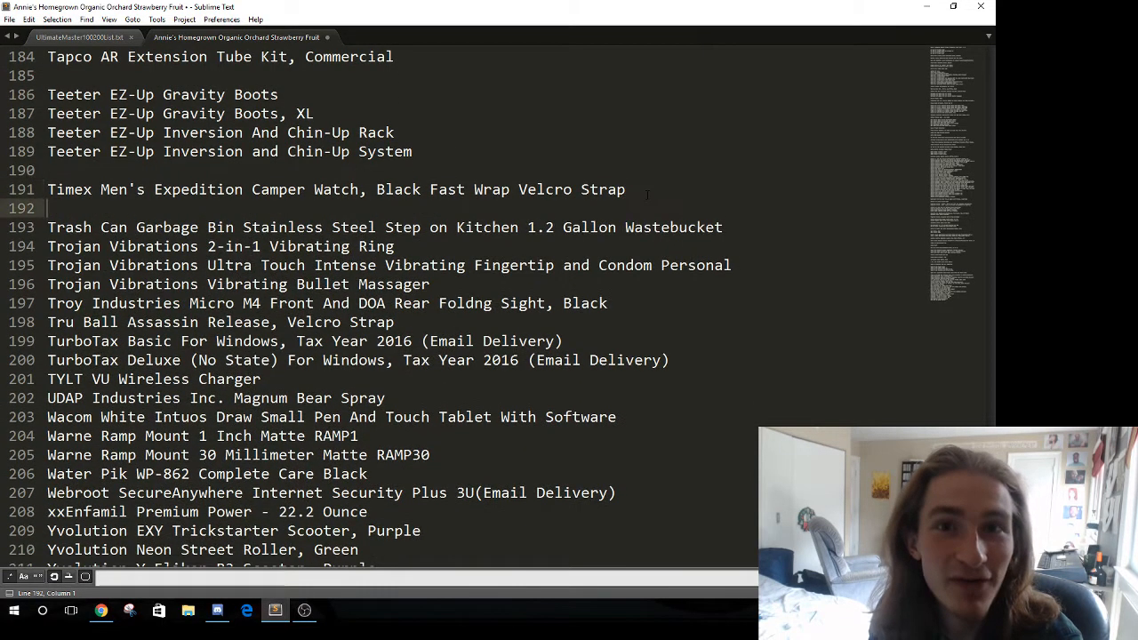
{"action": "left_click", "coordinate": [750, 224]}
{"action": "key", "text": "Return"}
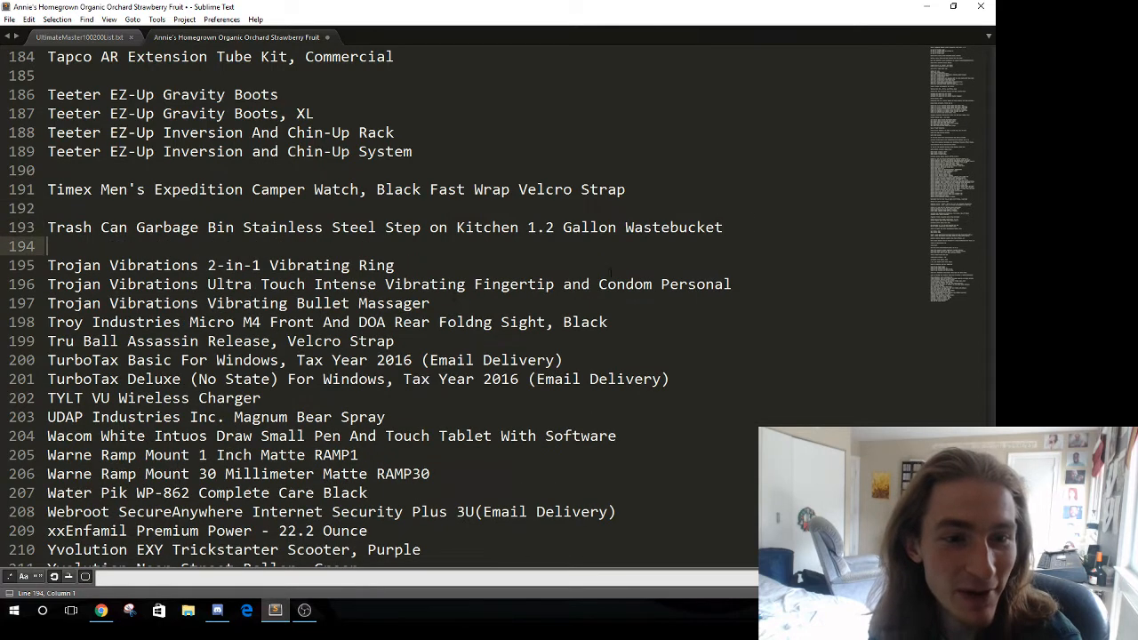
Step: Close the Trojan Vibrations group with a blank line after the Vibrating Bullet Massager entry
{"action": "scroll", "coordinate": [749, 224], "scroll_direction": "down", "scroll_amount": 1}
{"action": "left_click_drag", "start_coordinate": [447, 246], "coordinate": [47, 208]}
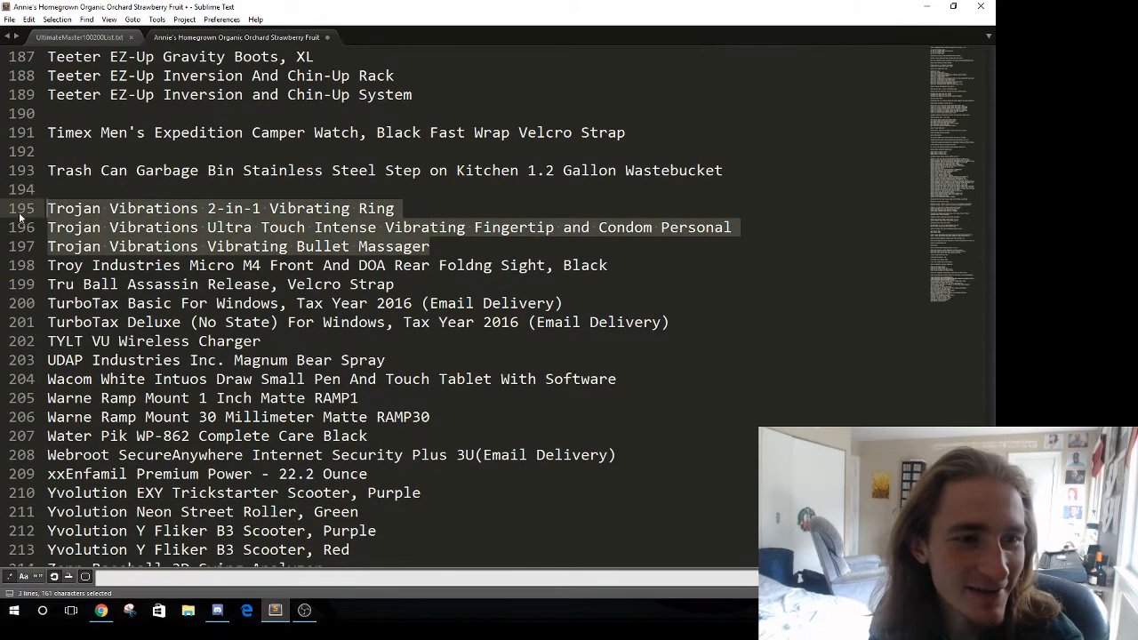
{"action": "left_click", "coordinate": [376, 208]}
{"action": "left_click", "coordinate": [501, 249]}
{"action": "key", "text": "Return"}
Step: Insert blank lines after the Troy Industries folding sight and Tru Ball Assassin Release entries
{"action": "scroll", "coordinate": [627, 231], "scroll_direction": "down", "scroll_amount": 1}
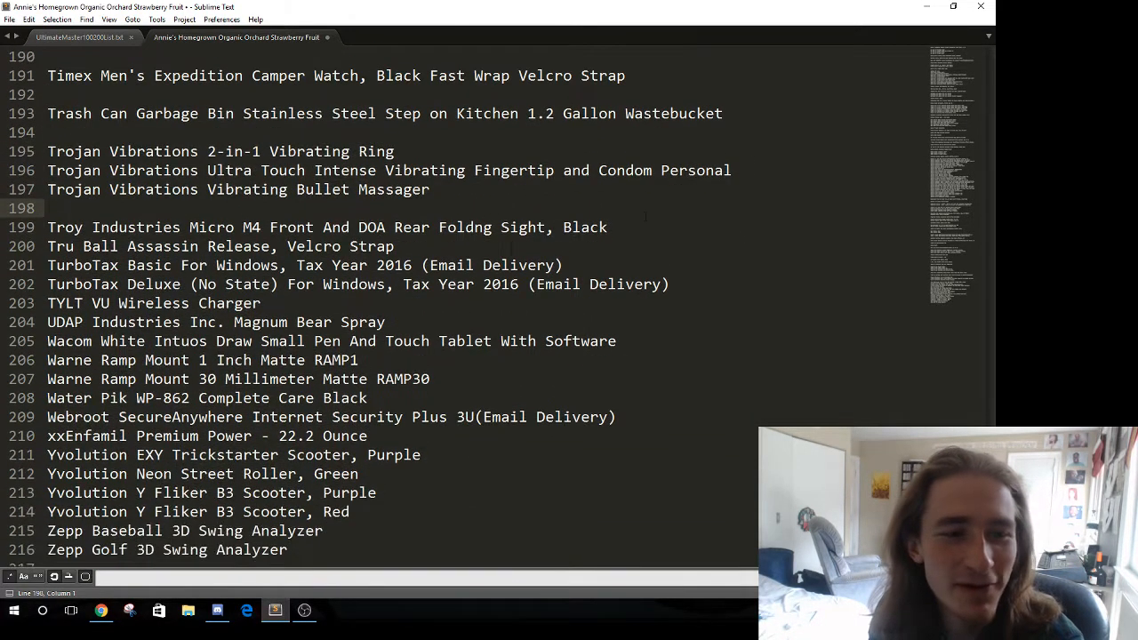
{"action": "left_click", "coordinate": [627, 231]}
{"action": "key", "text": "Return"}
{"action": "scroll", "coordinate": [569, 257], "scroll_direction": "down", "scroll_amount": 3}
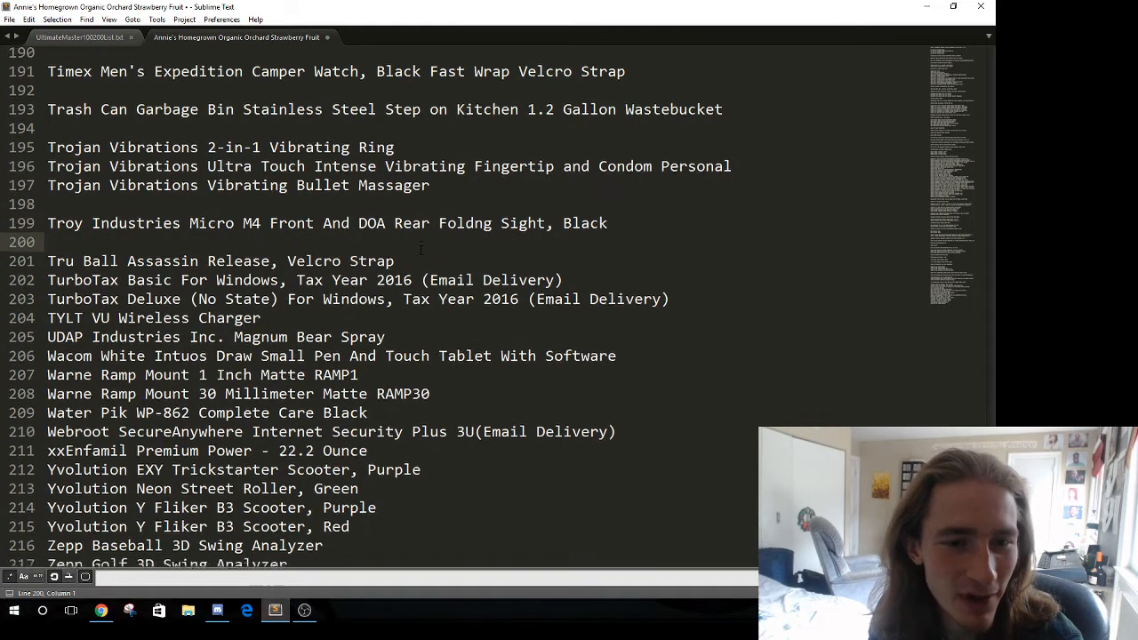
{"action": "scroll", "coordinate": [465, 289], "scroll_direction": "up", "scroll_amount": 2}
{"action": "left_click", "coordinate": [427, 209]}
{"action": "key", "text": "Return"}
Step: Try replacing "Velcro" with "Hook and Latch" in the Tru Ball Assassin Release title
{"action": "left_click_drag", "start_coordinate": [47, 208], "coordinate": [243, 208]}
{"action": "left_click", "coordinate": [171, 210]}
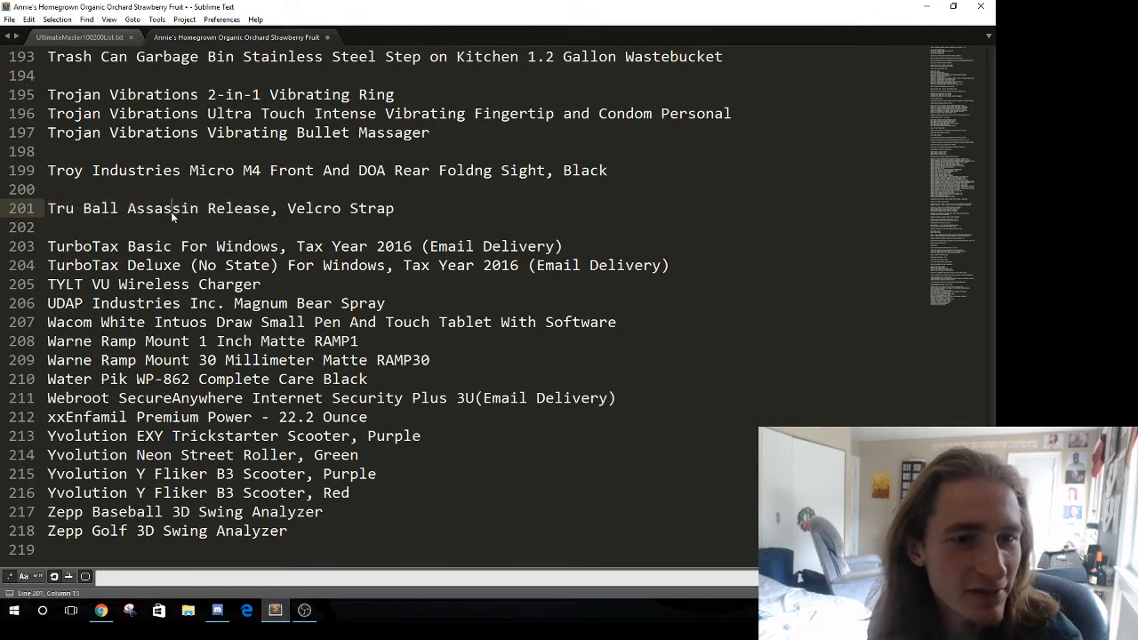
{"action": "triple_click", "coordinate": [320, 209]}
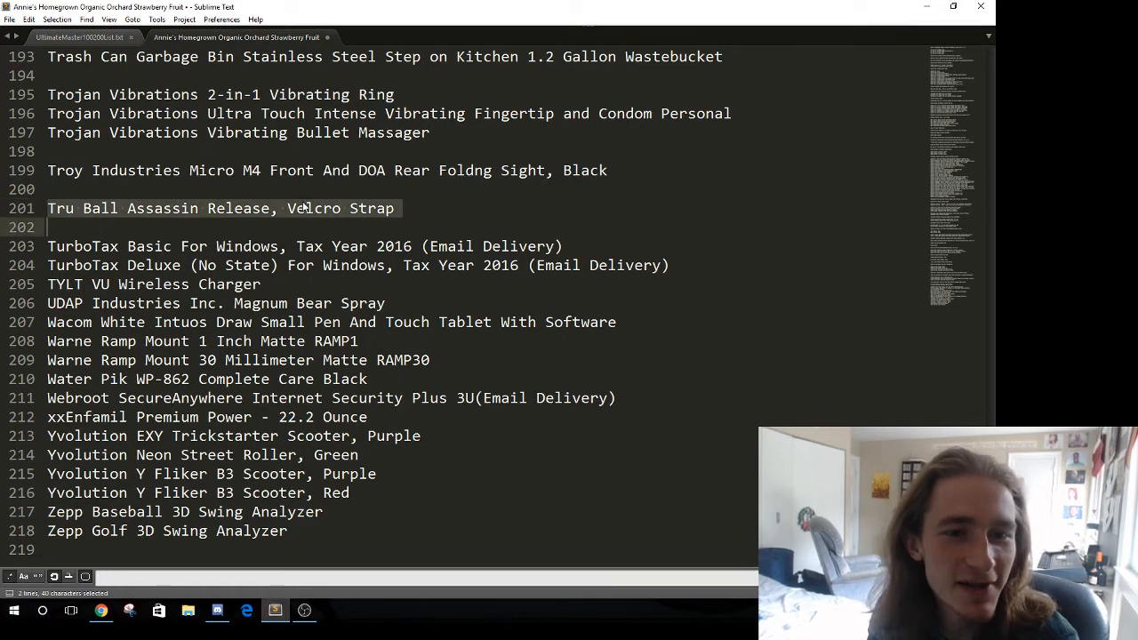
{"action": "left_click", "coordinate": [320, 209]}
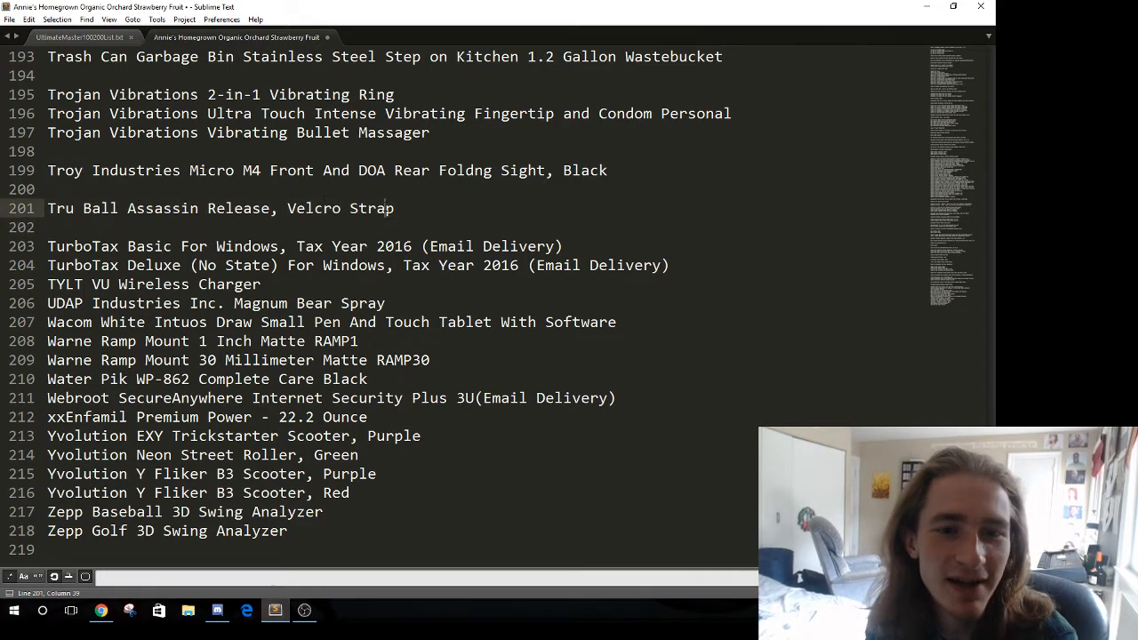
{"action": "double_click", "coordinate": [313, 210]}
{"action": "type", "text": "Hook and Lat"}
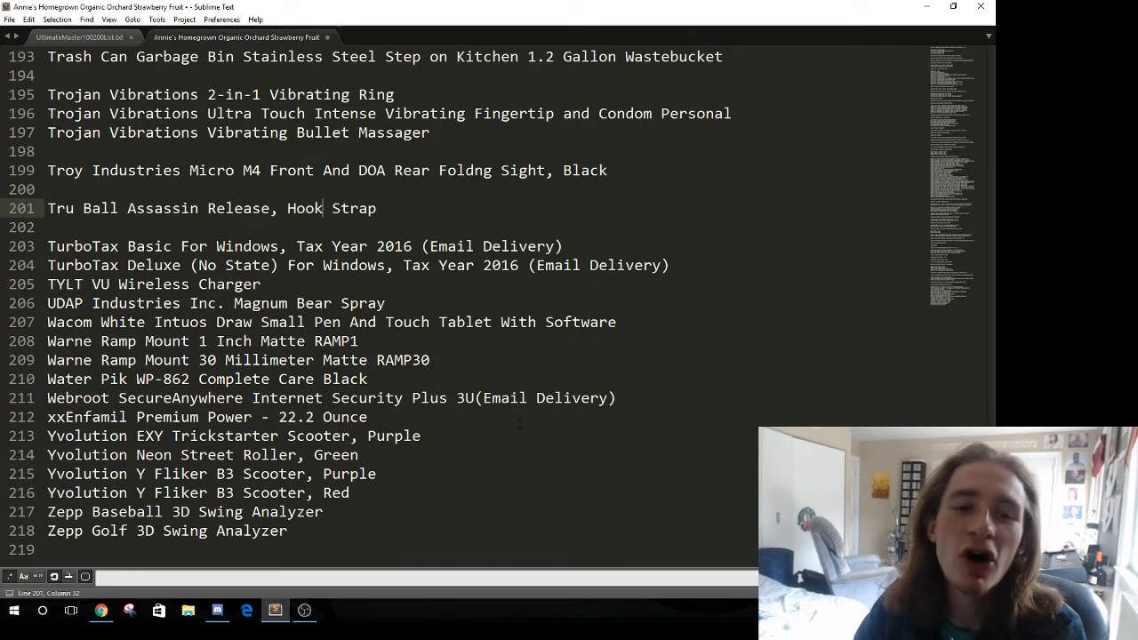
{"action": "type", "text": "ch"}
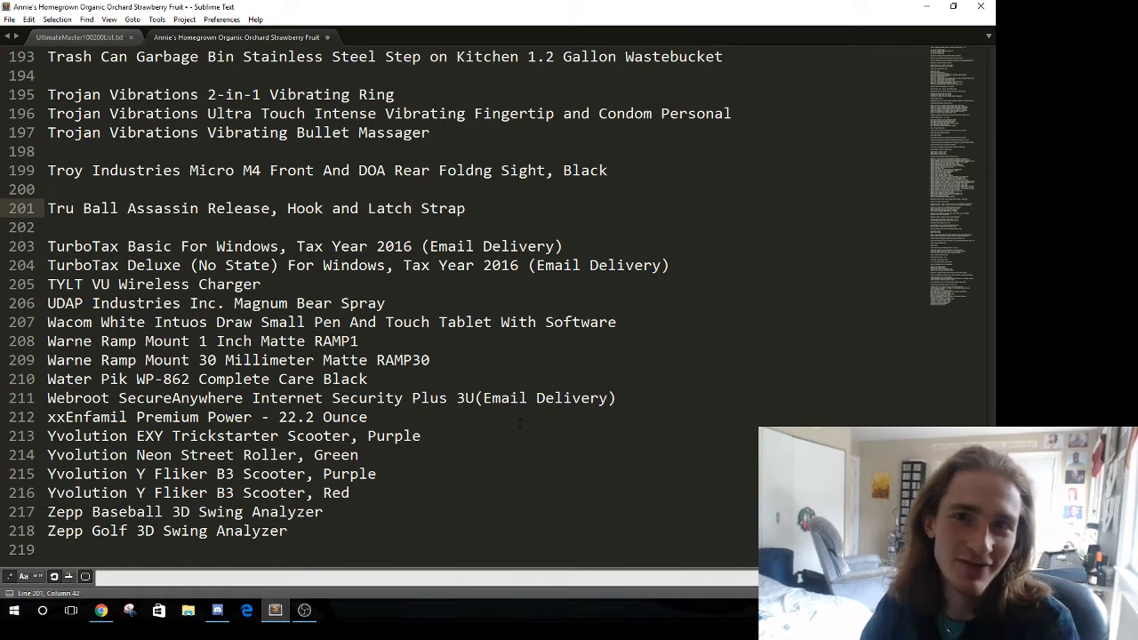
Step: Undo the "Hook and Latch" wording change in the Tru Ball Assassin Release title
{"action": "key", "text": "ctrl+z"}
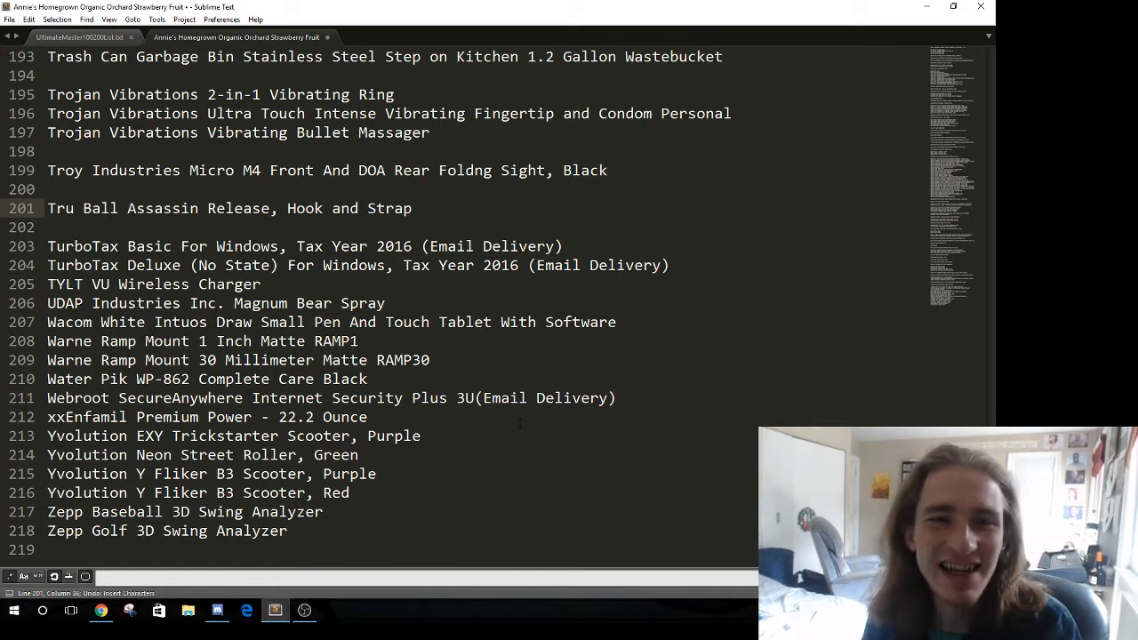
{"action": "key", "text": "ctrl+z"}
{"action": "key", "text": "ctrl+z"}
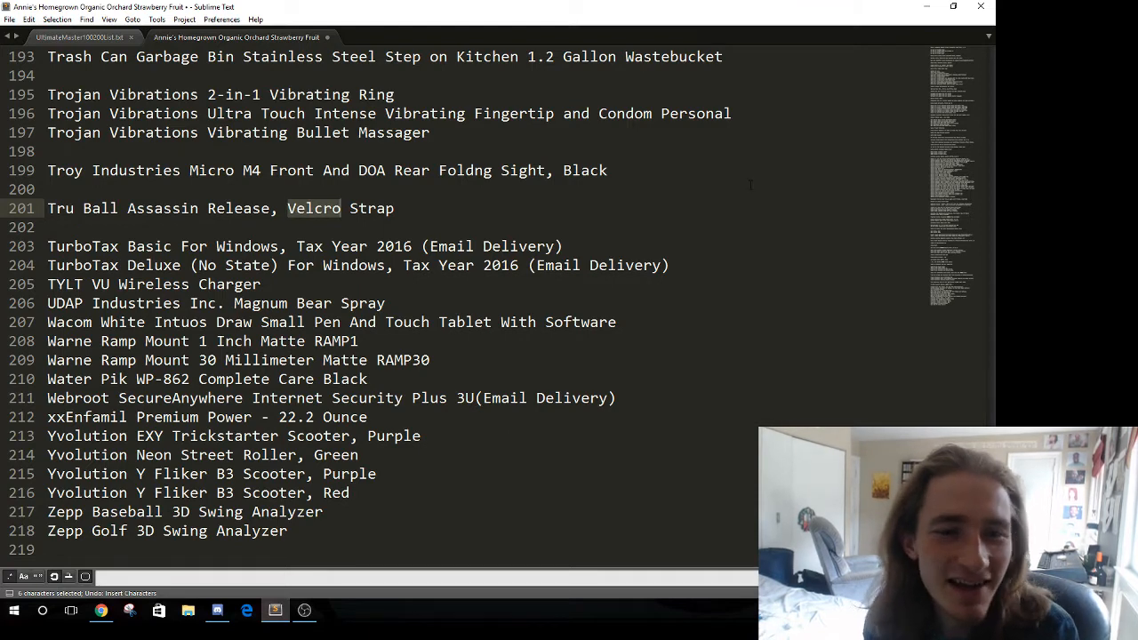
{"action": "left_click", "coordinate": [358, 228]}
{"action": "left_click", "coordinate": [358, 209]}
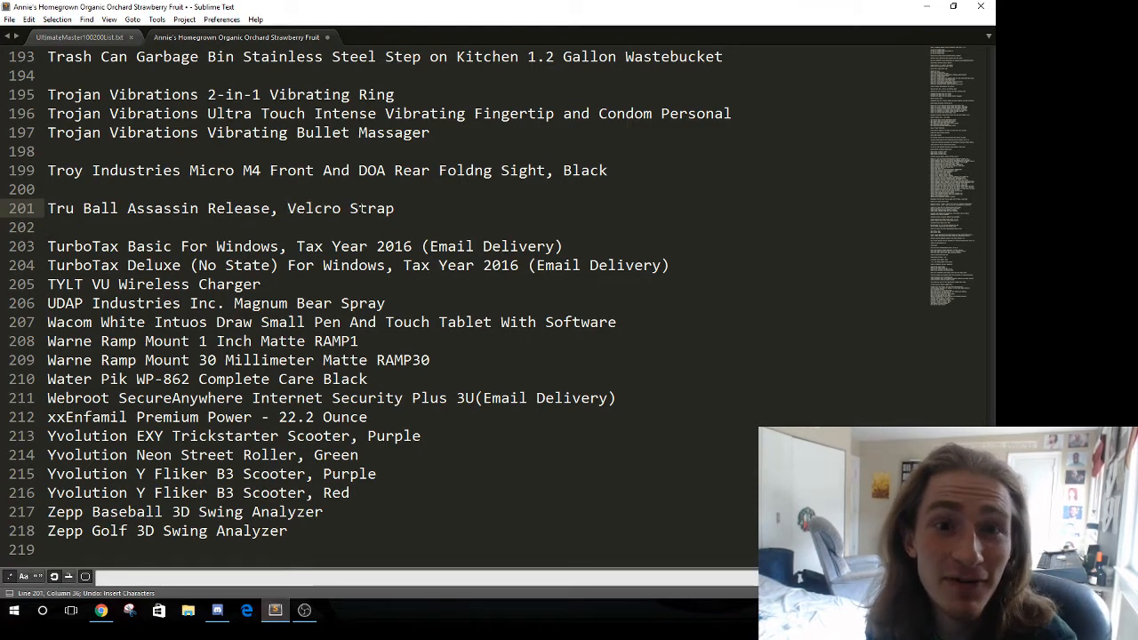
Step: Insert blank lines after the TurboTax Deluxe, TYLT VU Wireless Charger and UDAP Magnum Bear Spray entries
{"action": "scroll", "coordinate": [358, 209], "scroll_direction": "down", "scroll_amount": 2}
{"action": "left_click", "coordinate": [680, 156]}
{"action": "key", "text": "Return"}
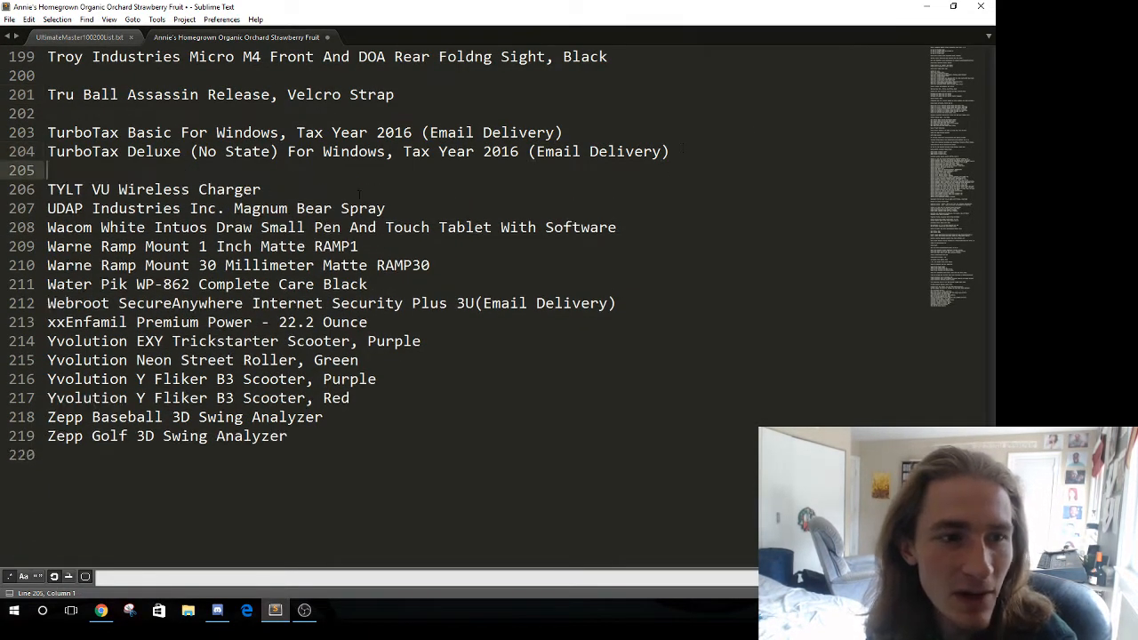
{"action": "left_click", "coordinate": [275, 189]}
{"action": "key", "text": "Return"}
{"action": "left_click", "coordinate": [401, 228]}
{"action": "key", "text": "Return"}
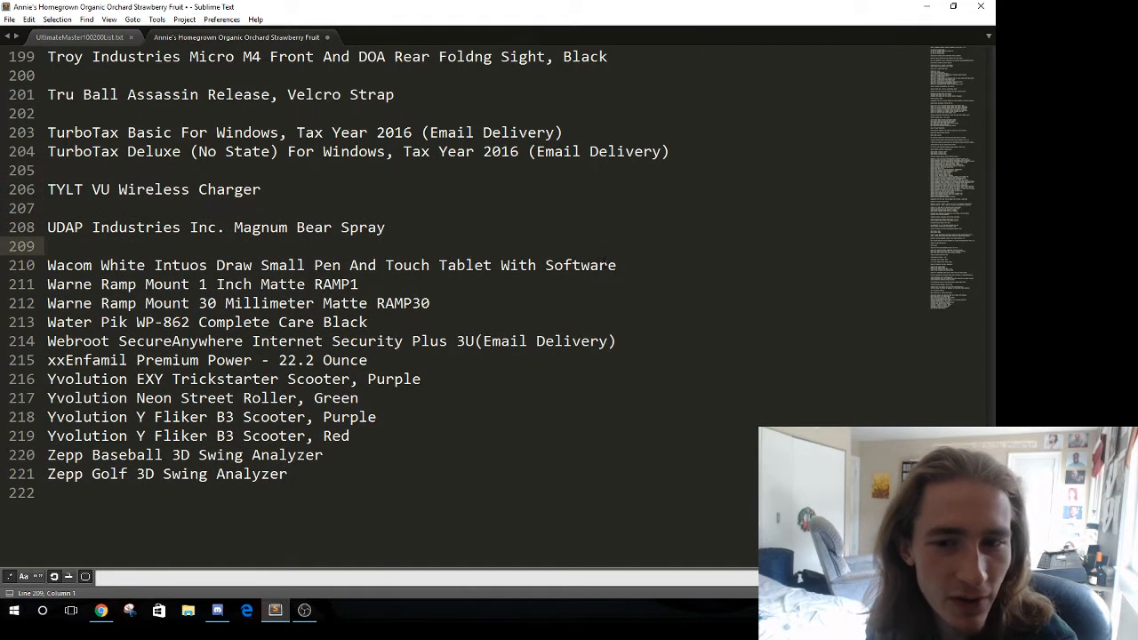
Step: Insert a blank line after the Wacom White Intuos Draw tablet entry
{"action": "left_click", "coordinate": [615, 264]}
{"action": "key", "text": "Return"}
{"action": "scroll", "coordinate": [615, 265], "scroll_direction": "down", "scroll_amount": 2}
{"action": "double_click", "coordinate": [569, 246]}
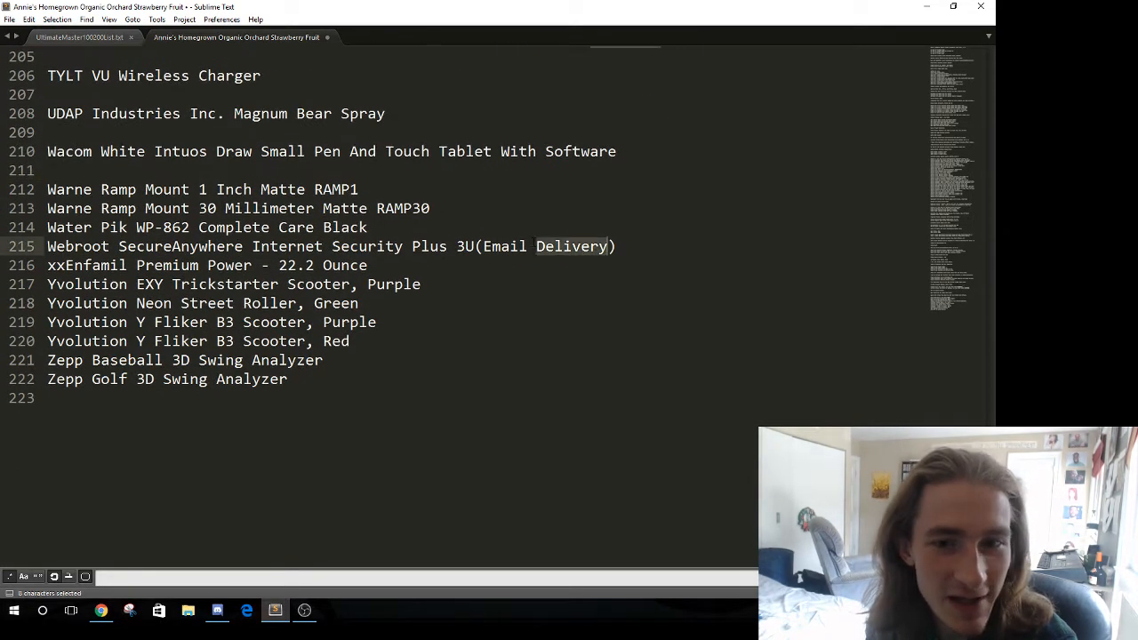
Step: Insert blank lines after the Water Pik WP-862 and Webroot SecureAnywhere entries
{"action": "triple_click", "coordinate": [552, 246]}
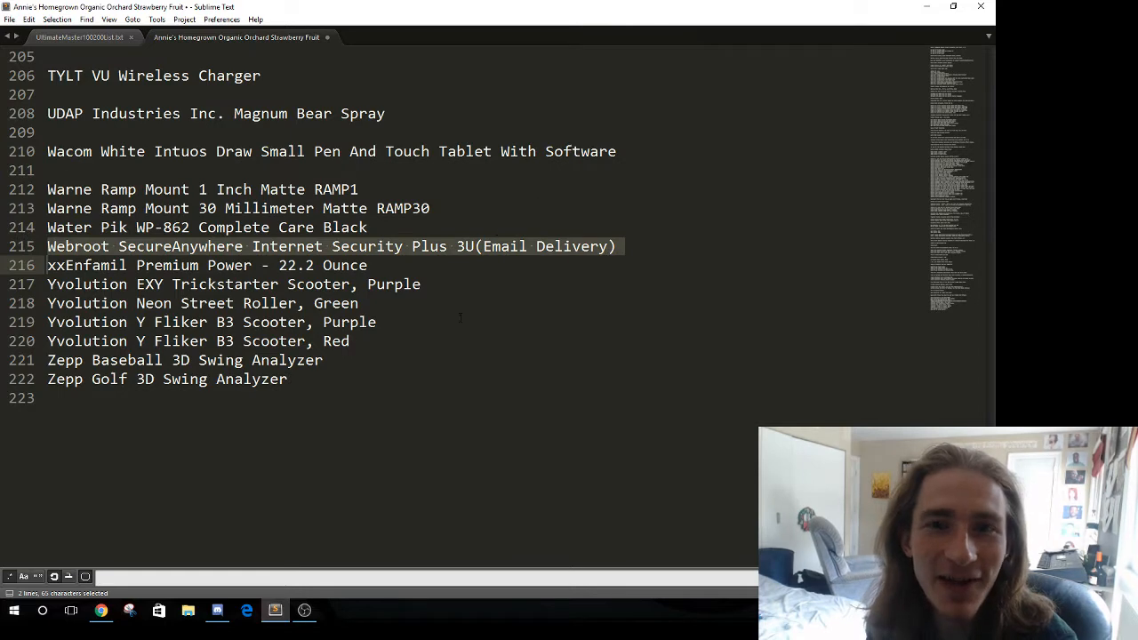
{"action": "left_click", "coordinate": [394, 228]}
{"action": "key", "text": "Return"}
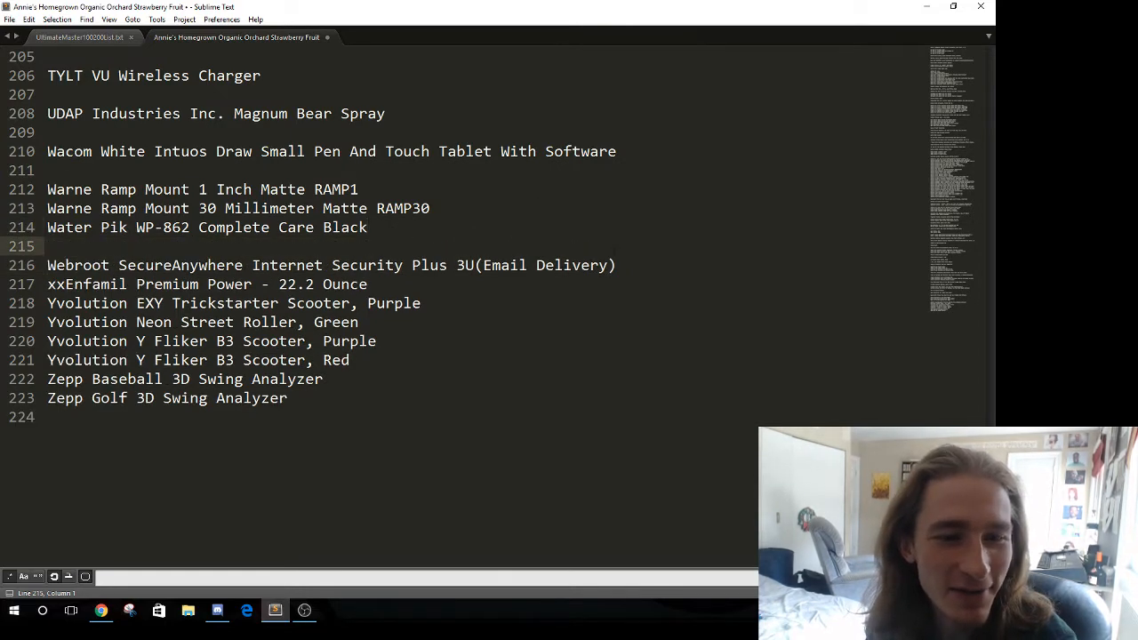
{"action": "left_click", "coordinate": [617, 265]}
{"action": "key", "text": "Return"}
{"action": "scroll", "coordinate": [378, 223], "scroll_direction": "down", "scroll_amount": 3}
Step: Insert blank lines after the xxEnfamil Premium Power entry and the red Yvolution Y Fliker B3 Scooter entry
{"action": "left_click", "coordinate": [378, 131]}
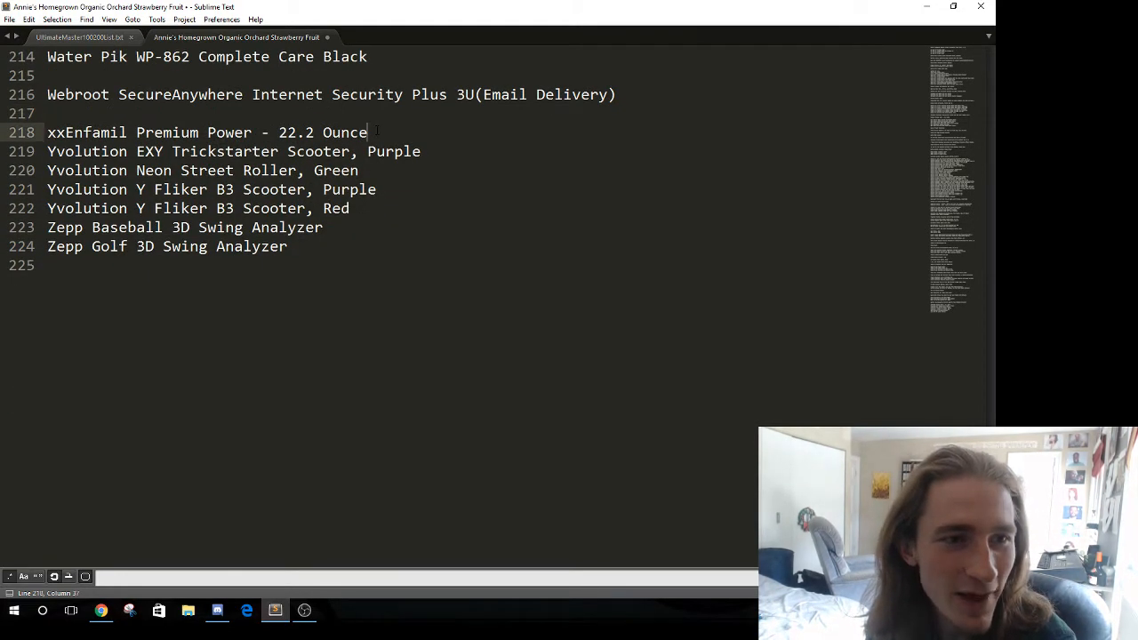
{"action": "key", "text": "Return"}
{"action": "left_click", "coordinate": [425, 170]}
{"action": "left_click", "coordinate": [355, 227]}
{"action": "key", "text": "Return"}
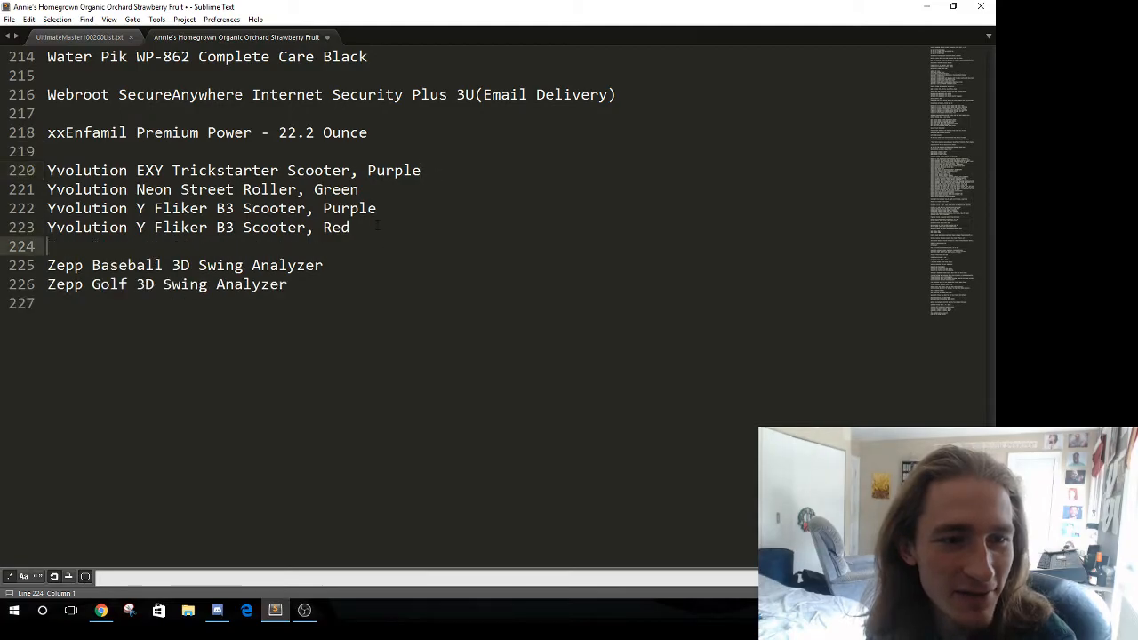
Step: Review the brand grouping throughout the product title list, starting from its first entries
{"action": "scroll", "coordinate": [355, 267], "scroll_direction": "up", "scroll_amount": 20}
{"action": "scroll", "coordinate": [356, 267], "scroll_direction": "up", "scroll_amount": 20}
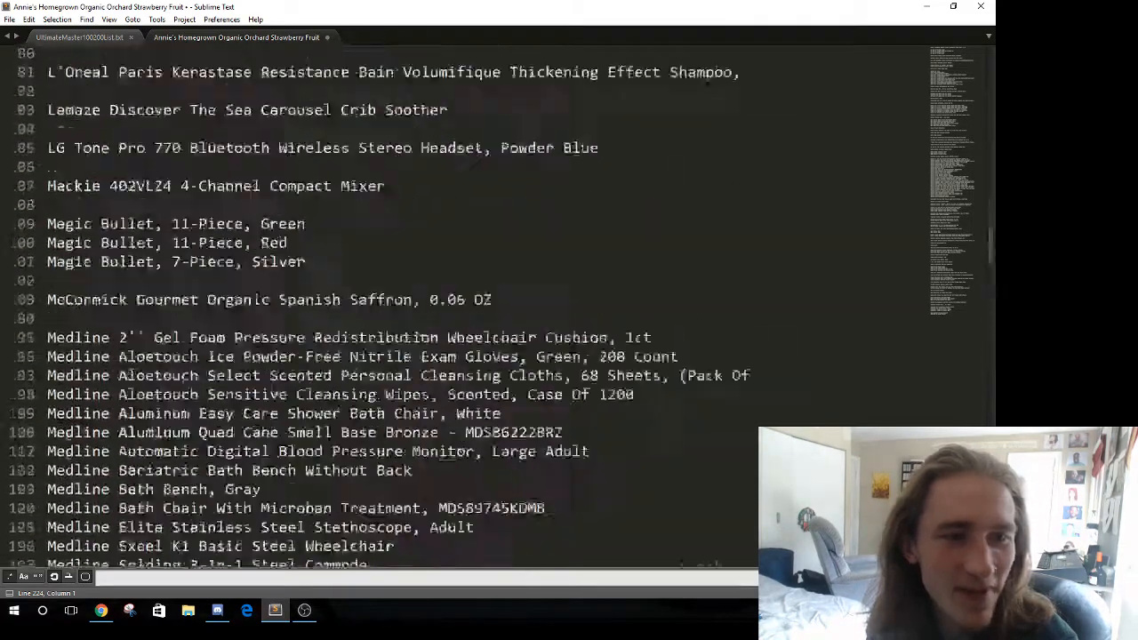
{"action": "left_click", "coordinate": [397, 210]}
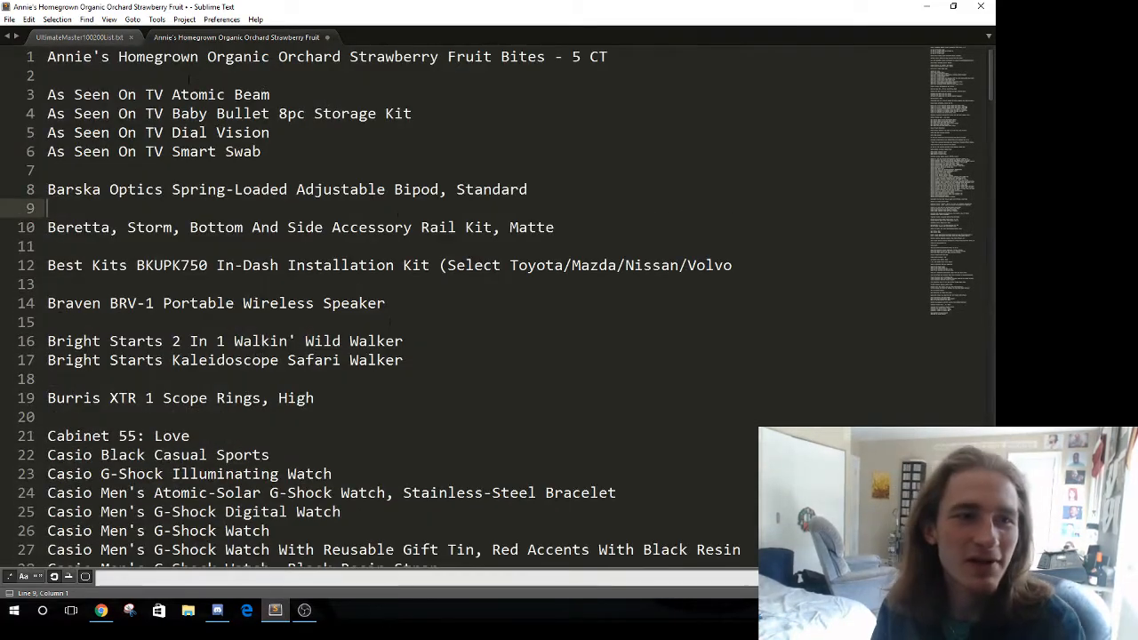
{"action": "left_click", "coordinate": [338, 133]}
{"action": "scroll", "coordinate": [338, 147], "scroll_direction": "down", "scroll_amount": 1}
{"action": "scroll", "coordinate": [337, 147], "scroll_direction": "down", "scroll_amount": 17}
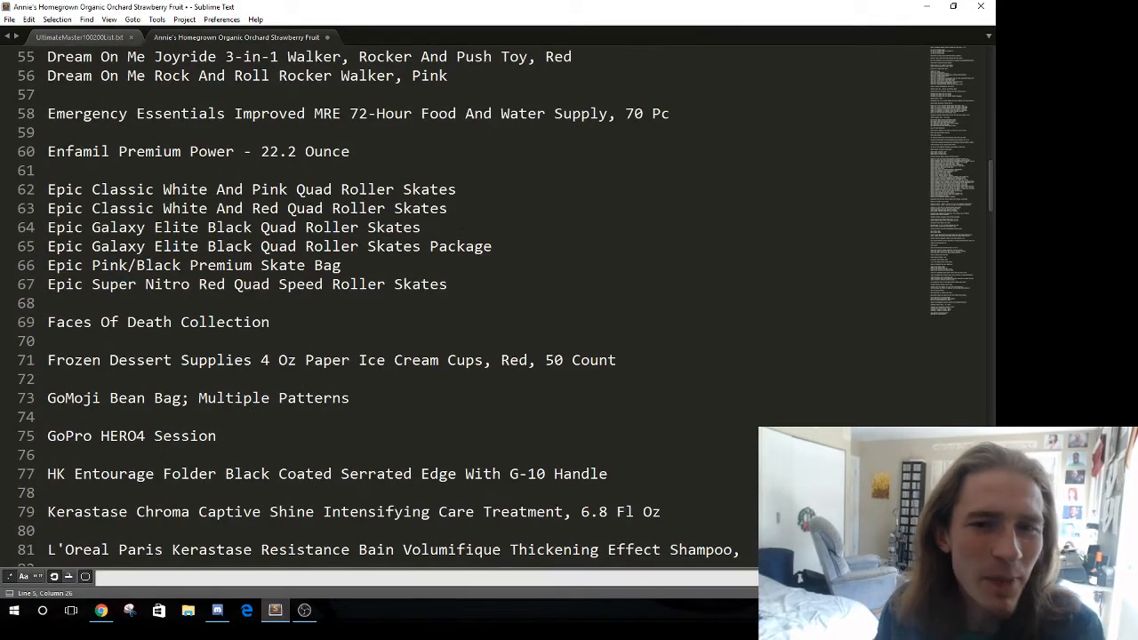
{"action": "scroll", "coordinate": [324, 318], "scroll_direction": "up", "scroll_amount": 18}
{"action": "left_click", "coordinate": [259, 157]}
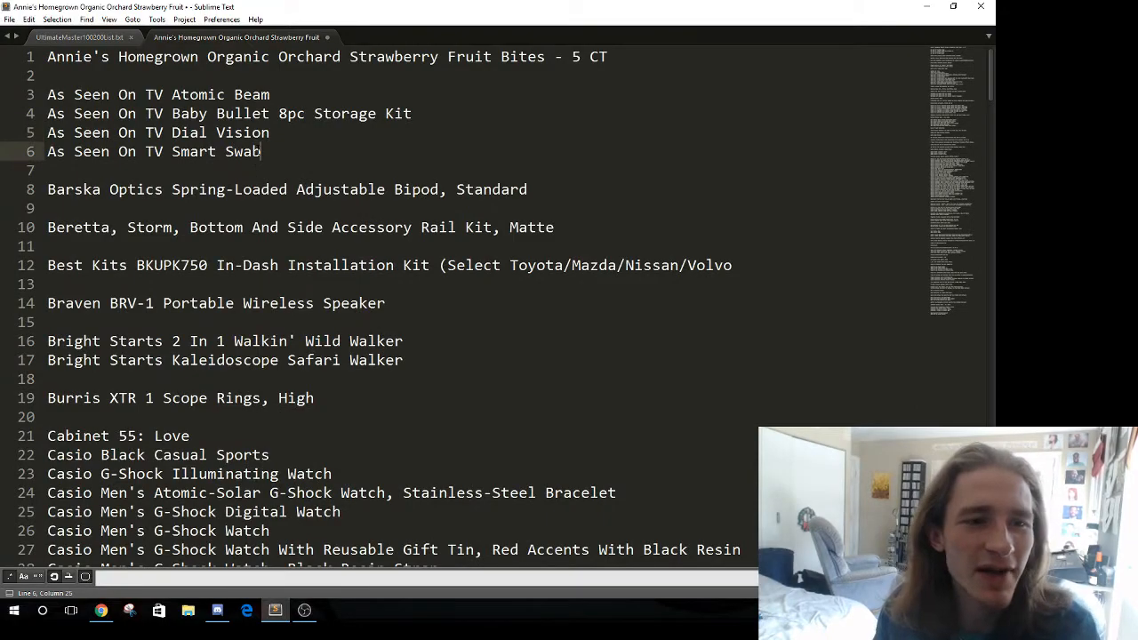
{"action": "scroll", "coordinate": [260, 153], "scroll_direction": "down", "scroll_amount": 20}
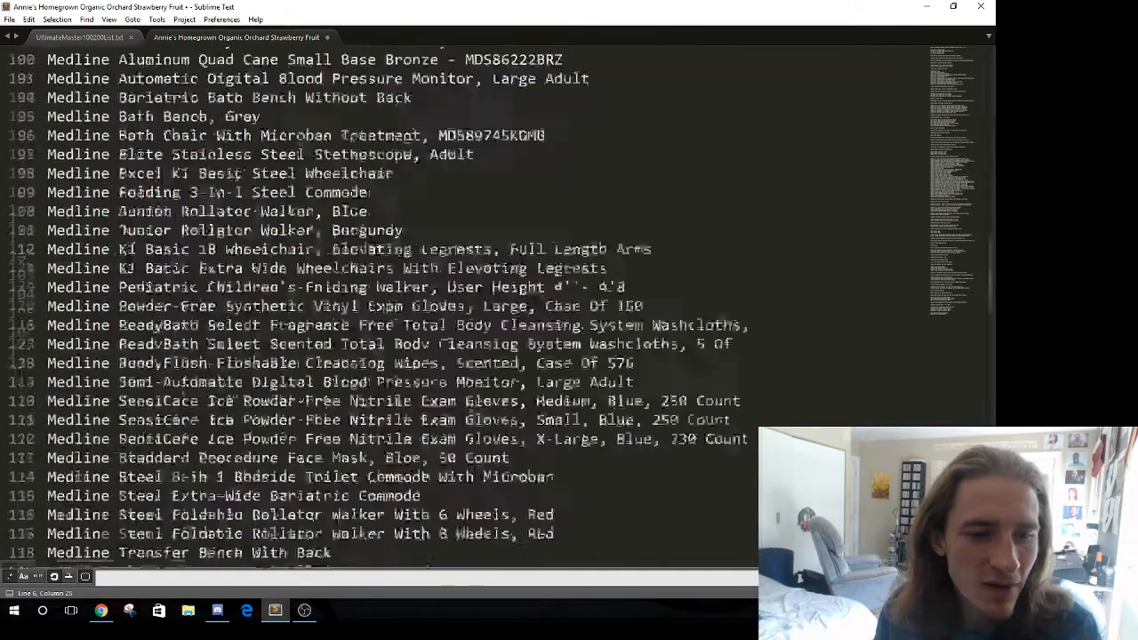
Step: Compare the Walmart URL list in UltimateMaster100200List.txt with the grouped product title list
{"action": "left_click", "coordinate": [86, 37]}
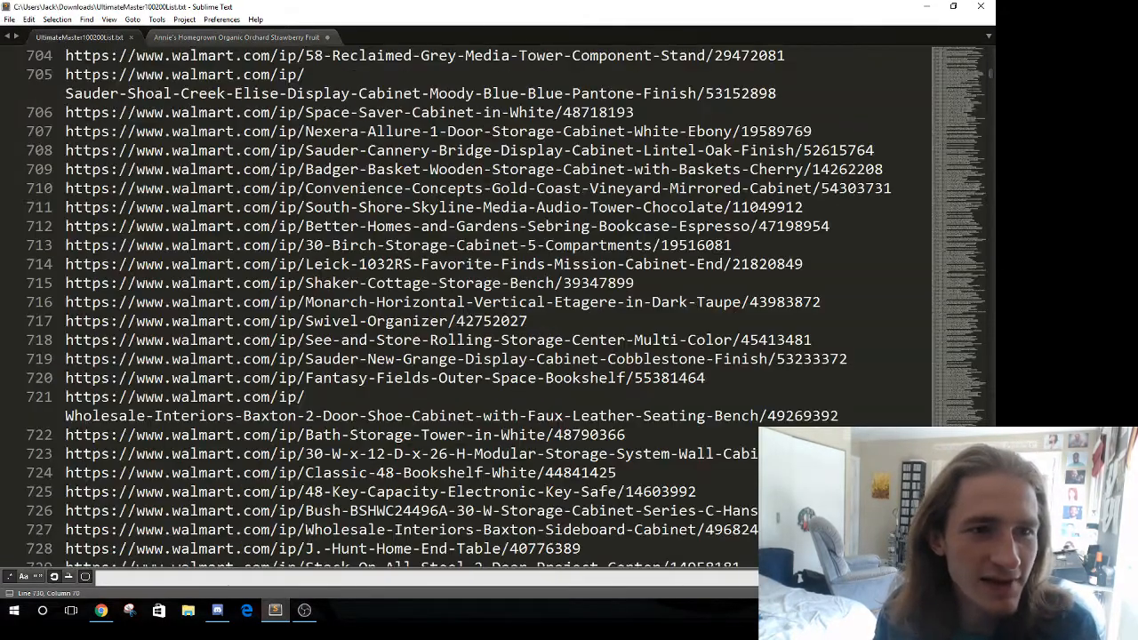
{"action": "left_click", "coordinate": [184, 18]}
{"action": "left_click", "coordinate": [160, 38]}
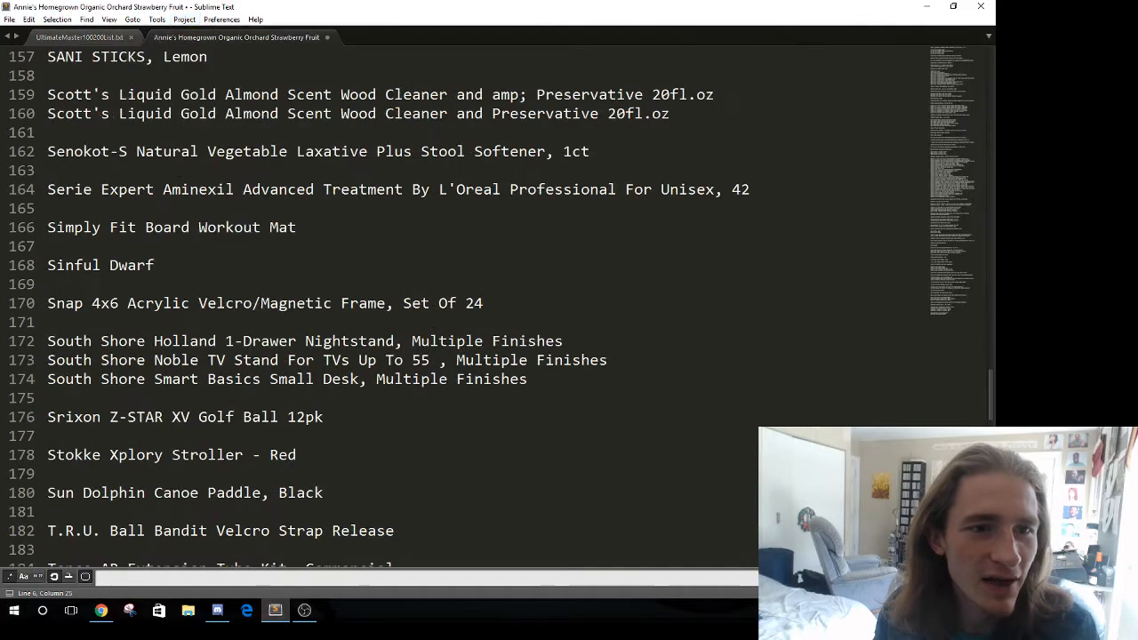
{"action": "left_click", "coordinate": [70, 38]}
{"action": "left_click", "coordinate": [302, 302]}
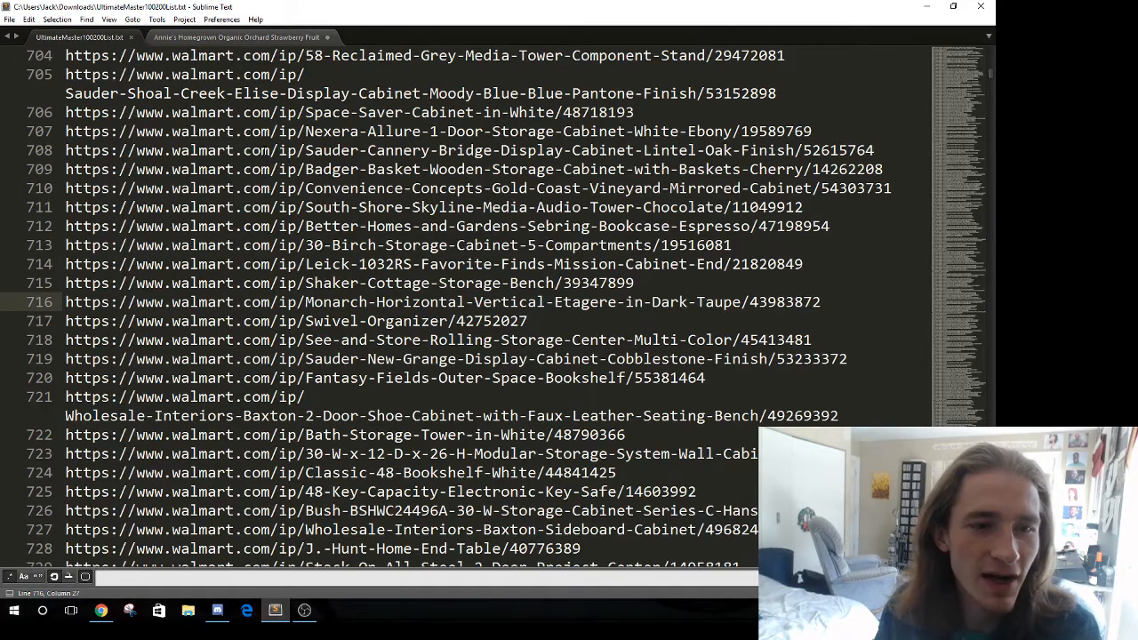
{"action": "left_click", "coordinate": [261, 150]}
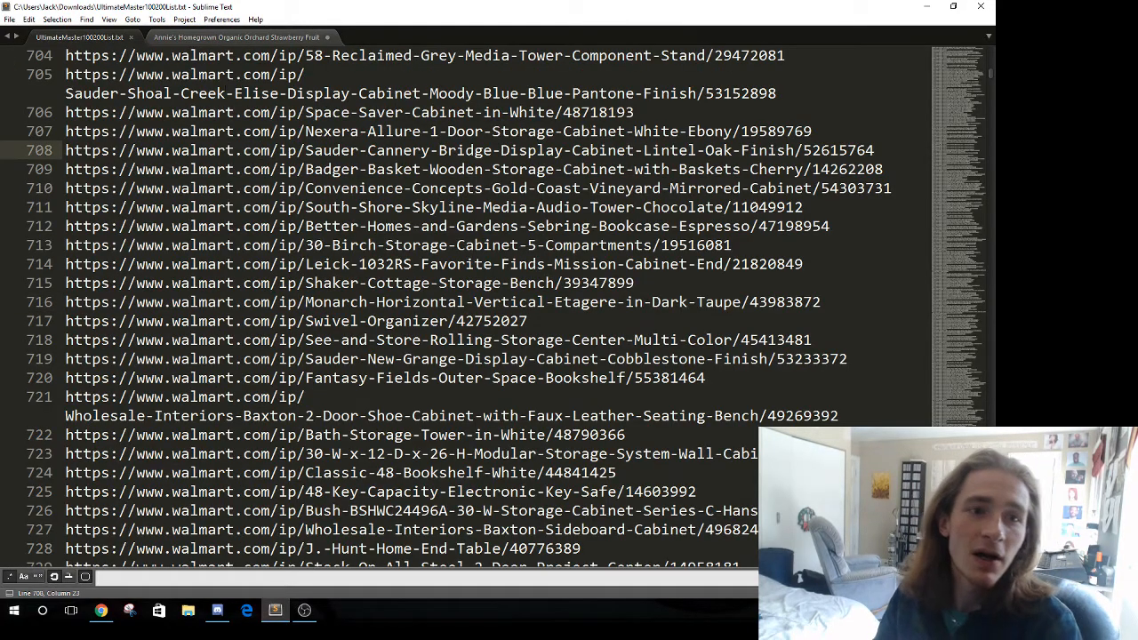
Step: Return to the product title list and reduce the editor's font size by two steps
{"action": "left_click", "coordinate": [220, 38]}
{"action": "key", "text": "ctrl+minus"}
{"action": "key", "text": "ctrl+minus"}
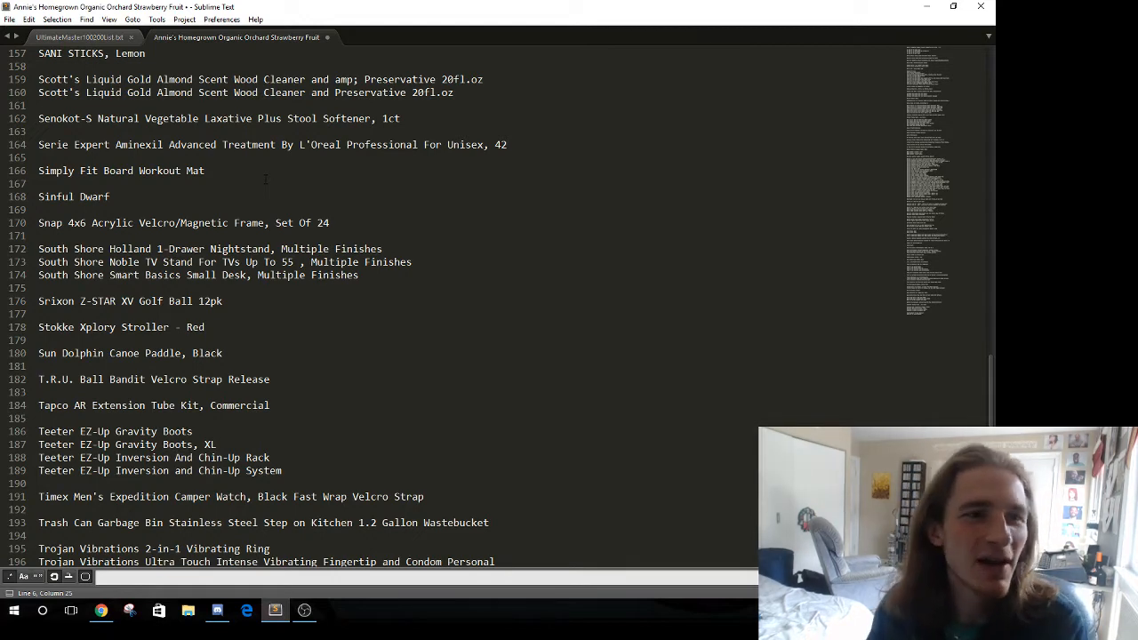
Step: Search UltimateMaster100200List.txt for "multiple-color" and examine the matching Safavieh Connery Cabinet URL
{"action": "left_click", "coordinate": [79, 37]}
{"action": "left_click", "coordinate": [430, 313]}
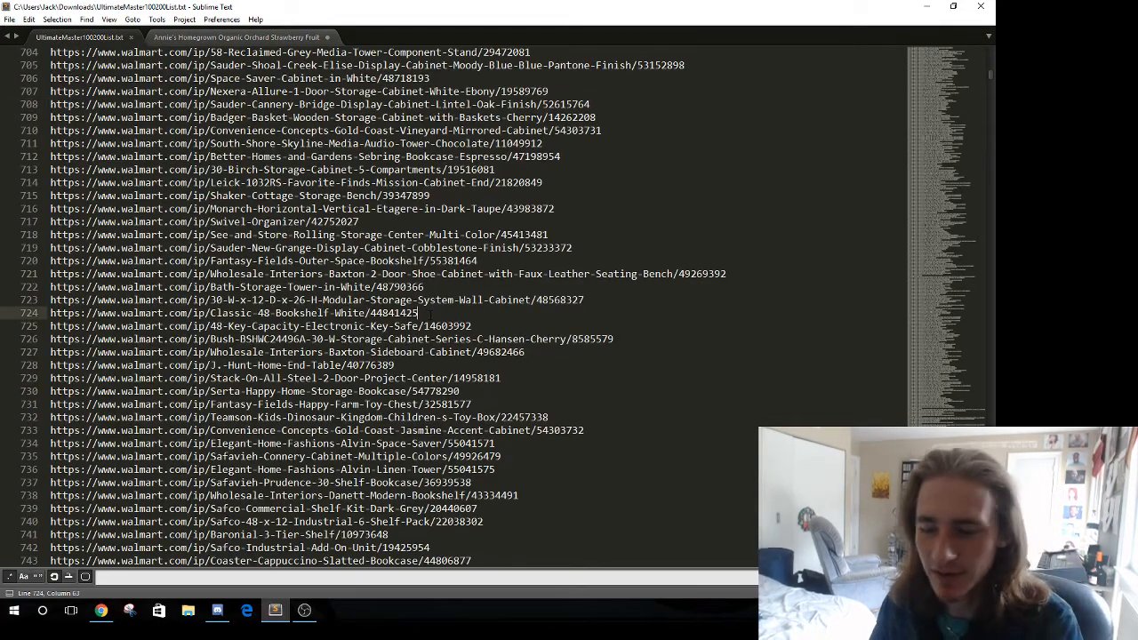
{"action": "type", "text": "mu"}
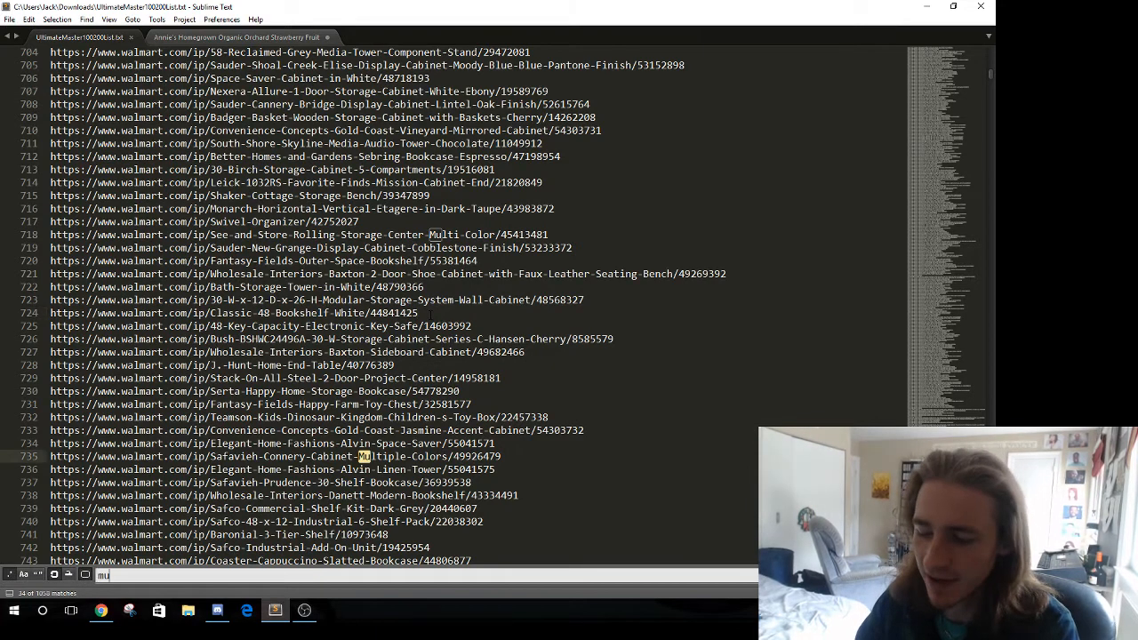
{"action": "type", "text": "ltiple-color"}
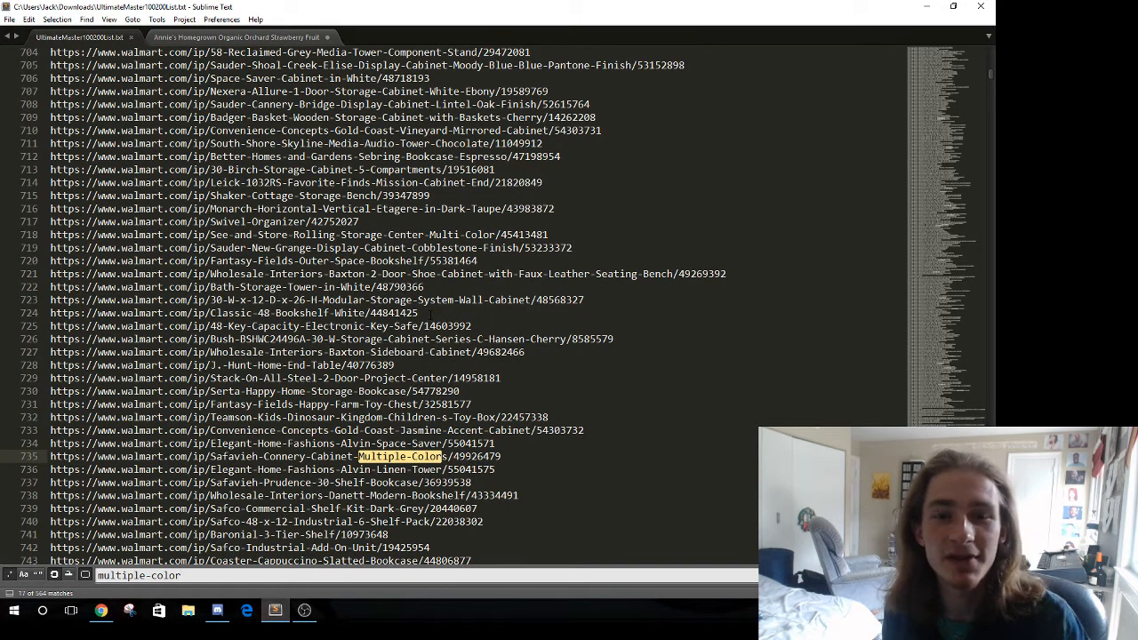
{"action": "triple_click", "coordinate": [387, 457]}
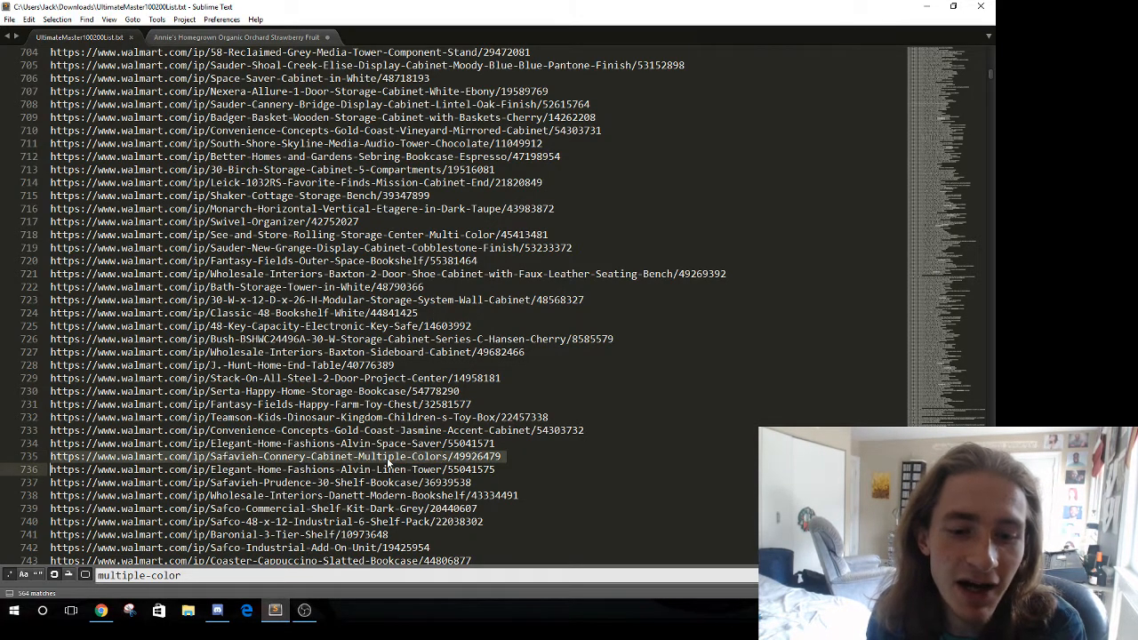
{"action": "left_click", "coordinate": [388, 458]}
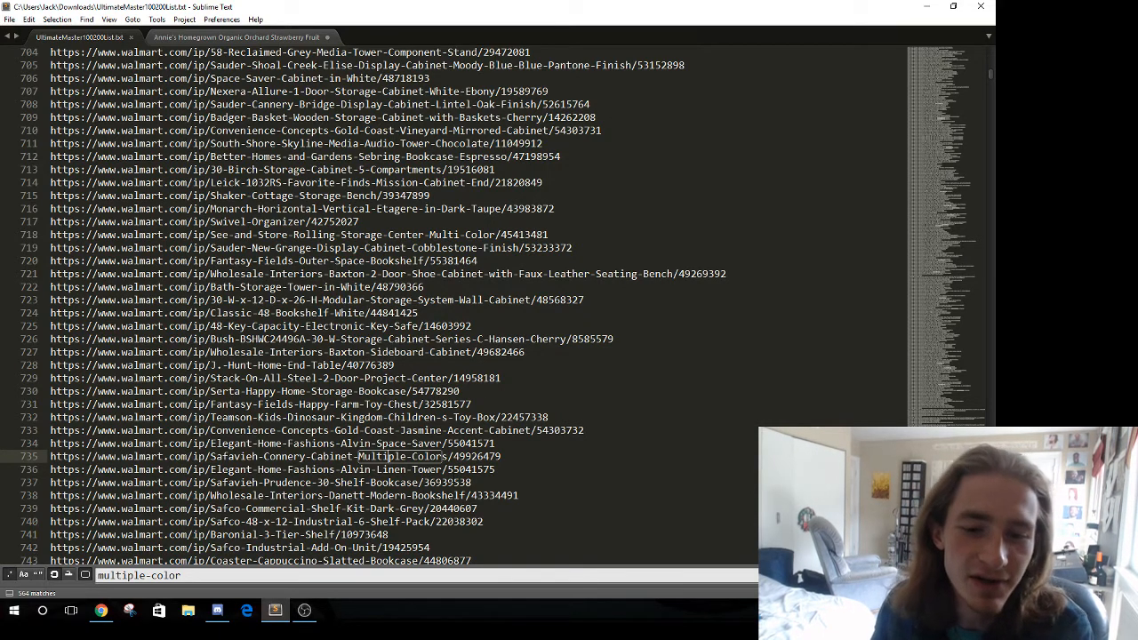
Step: Try appending ";walmart;s" to the end of the Safavieh Connery Cabinet URL line
{"action": "left_click", "coordinate": [520, 455]}
{"action": "type", "text": ";wa"}
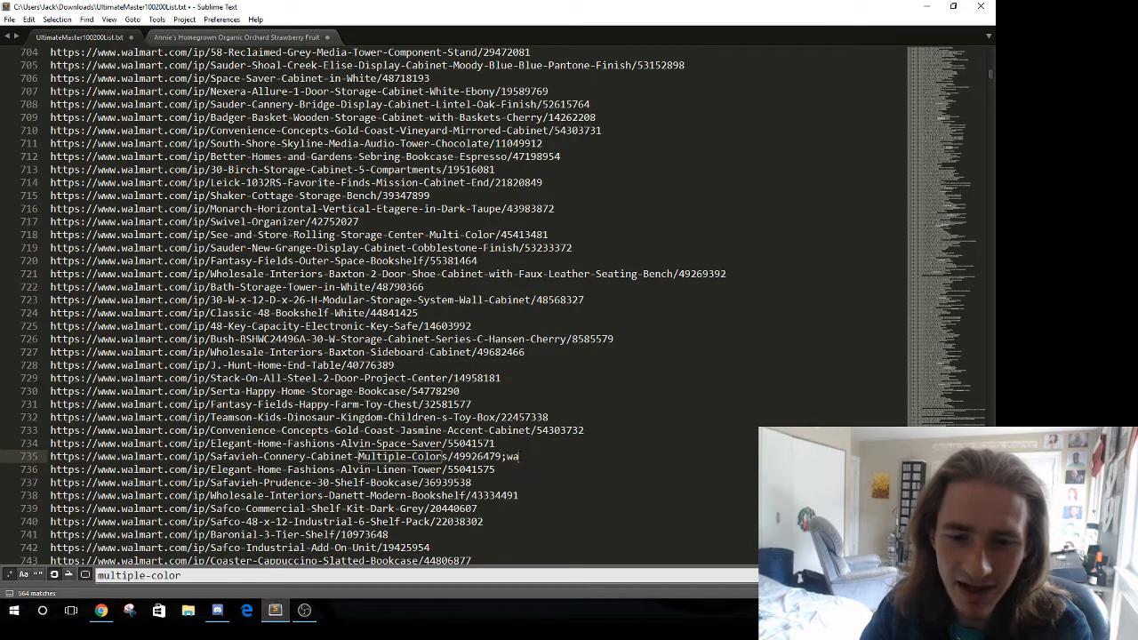
{"action": "type", "text": "lmart;skwy"}
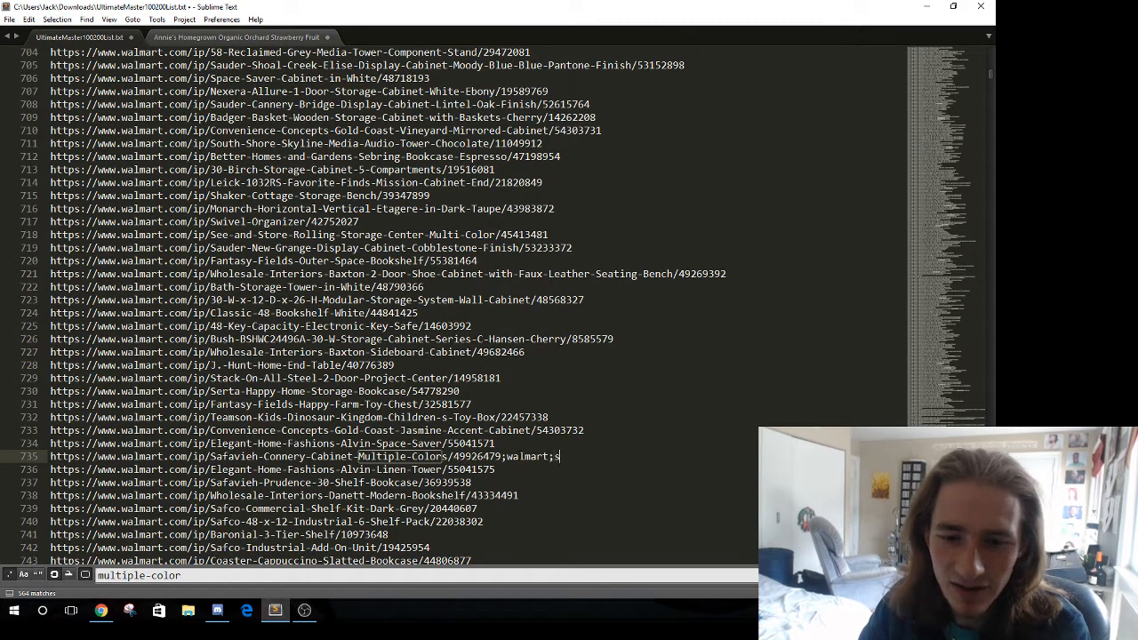
Step: Remove the text appended after the Safavieh Connery Cabinet URL
{"action": "key", "text": "BackSpace"}
{"action": "key", "text": "BackSpace"}
{"action": "key", "text": "BackSpace"}
{"action": "key", "text": "BackSpace"}
{"action": "key", "text": "BackSpace"}
{"action": "key", "text": "BackSpace"}
{"action": "key", "text": "BackSpace"}
{"action": "key", "text": "BackSpace"}
{"action": "key", "text": "BackSpace"}
{"action": "key", "text": "BackSpace"}
{"action": "key", "text": "BackSpace"}
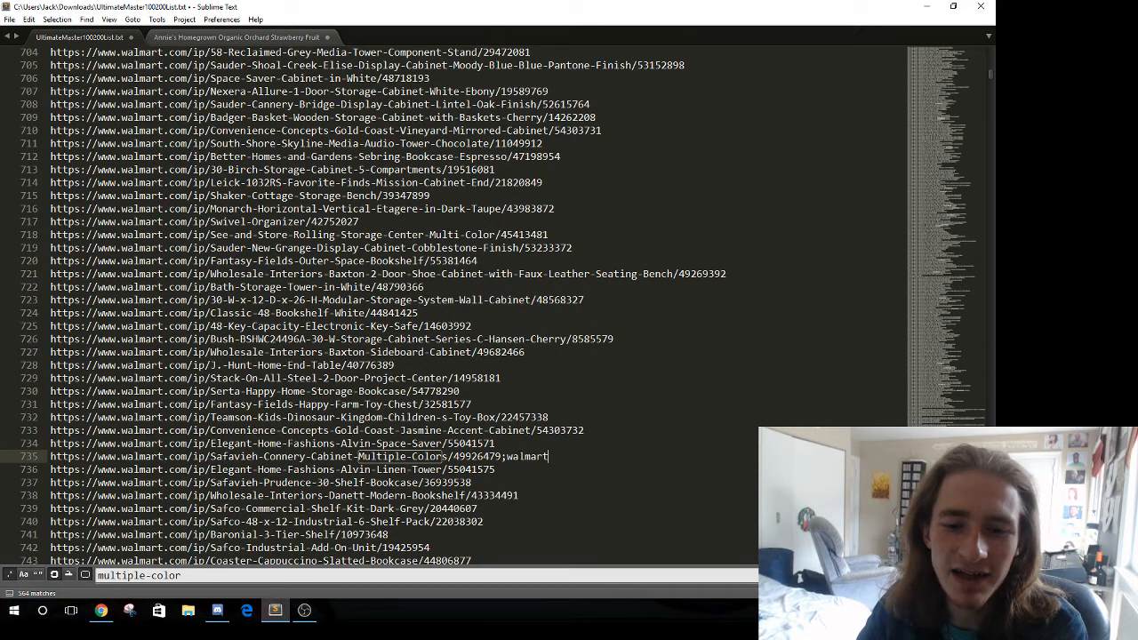
{"action": "key", "text": "BackSpace"}
{"action": "key", "text": "BackSpace"}
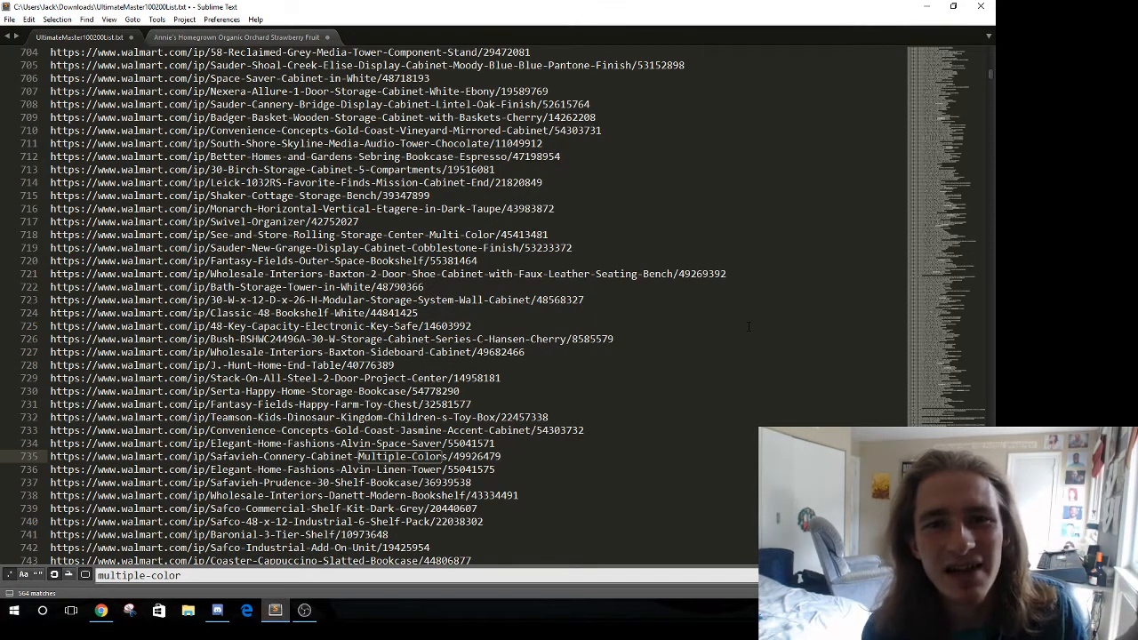
{"action": "left_click", "coordinate": [386, 339]}
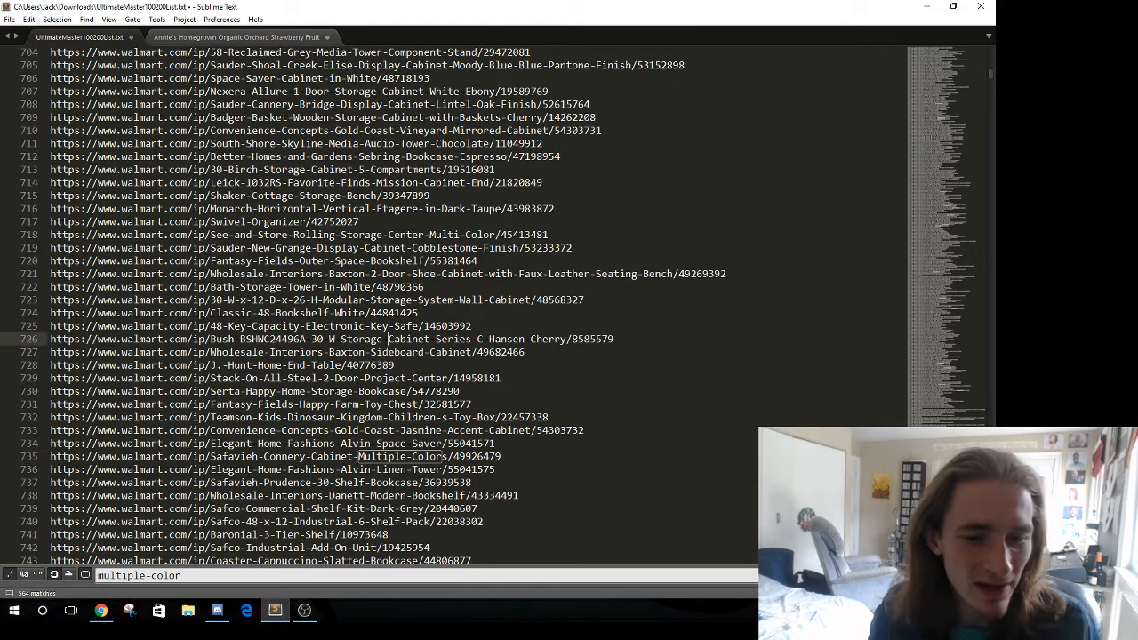